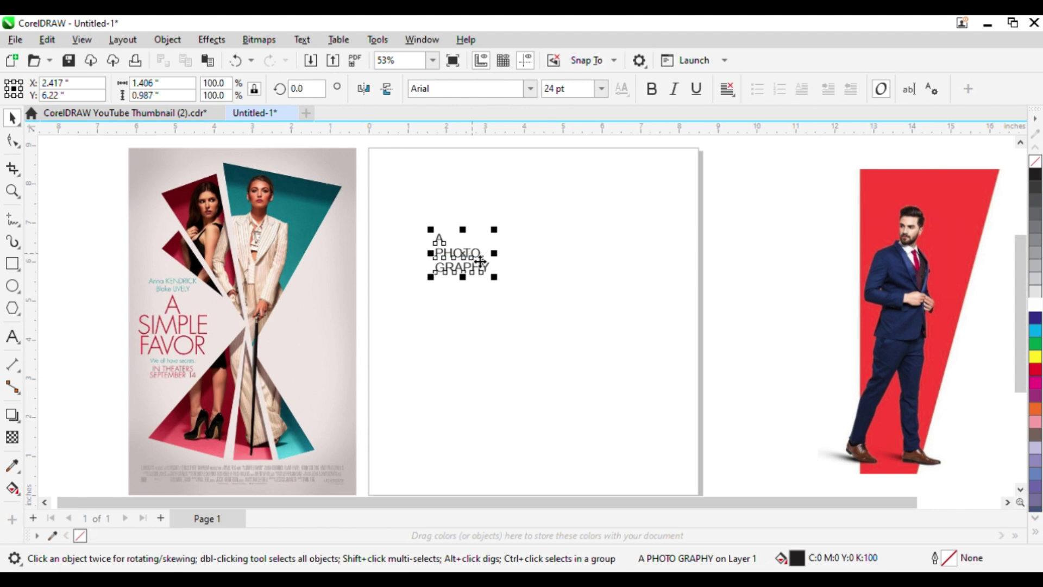
Step: Duplicate the "A PHOTO GRAPHY" text above the original and replace the copy's wording with "PROFESSIONAL"
drag(480, 262, 477, 211)
right_click(476, 210)
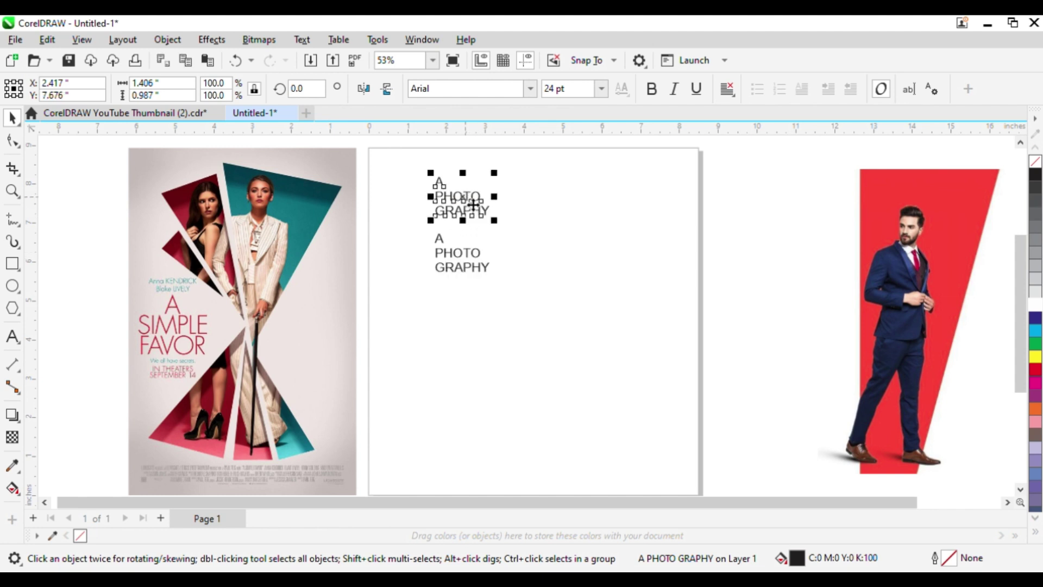
double_click(478, 213)
key(ctrl+a)
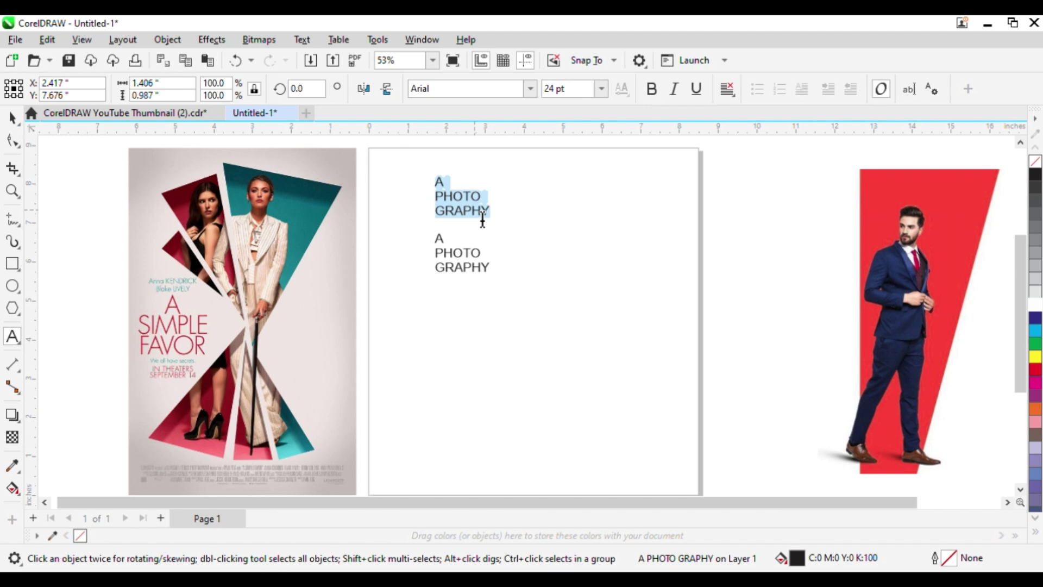
text(P)
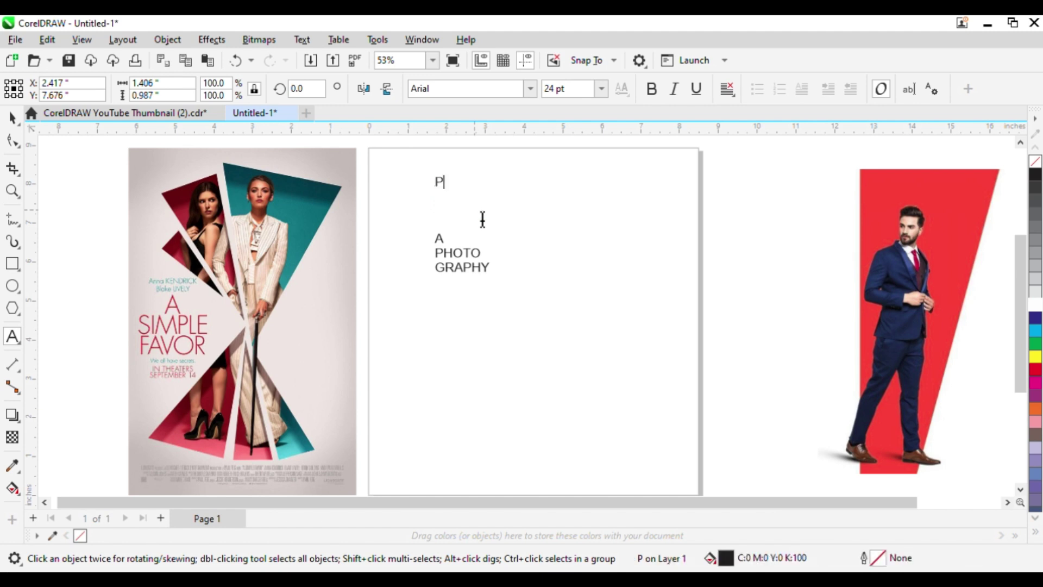
text(ROFESSIONAL)
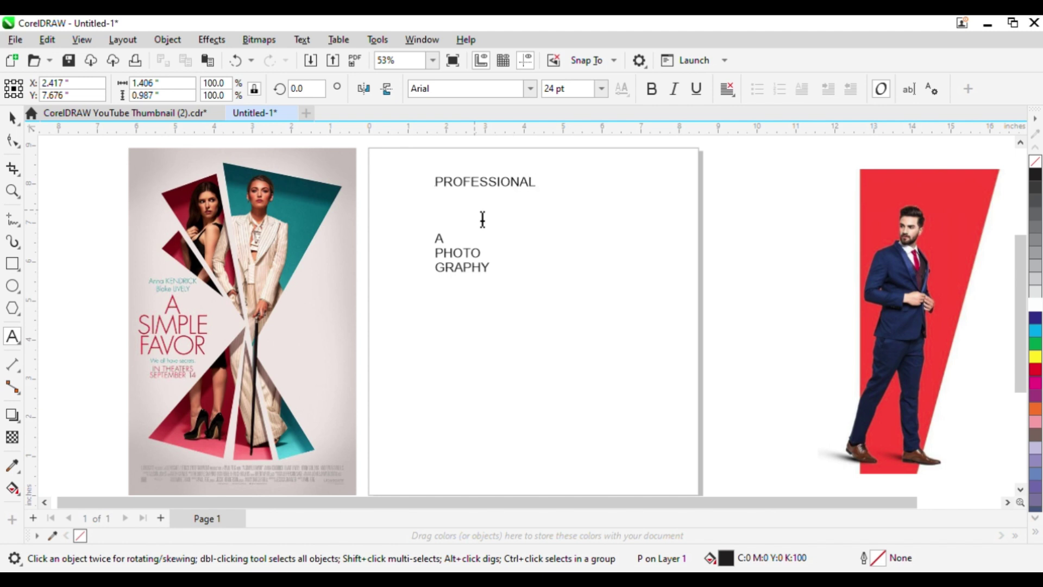
click(12, 117)
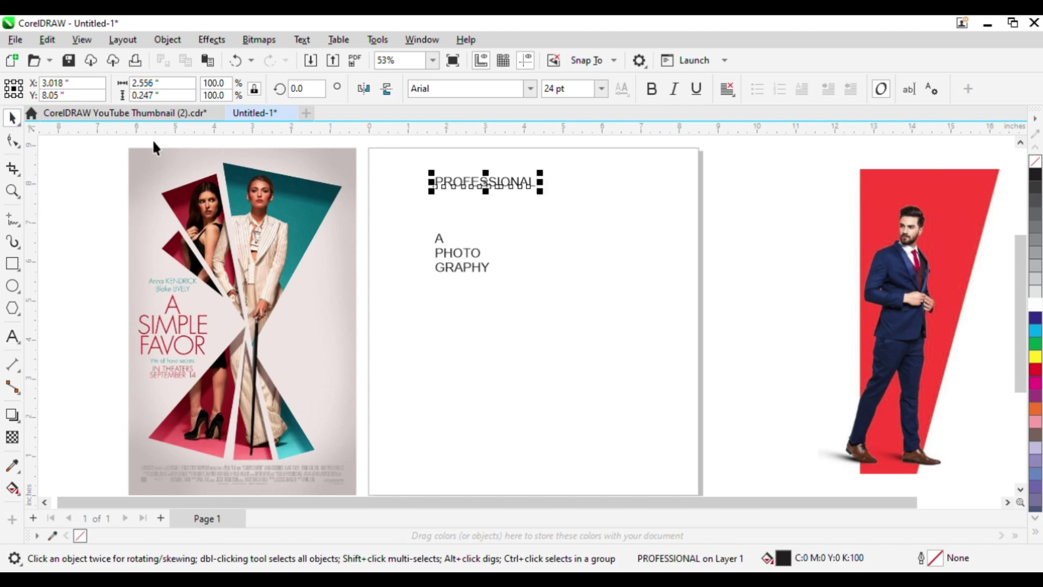
Step: Add a second line reading "LOOKS" to the "PROFESSIONAL" text
key(F8)
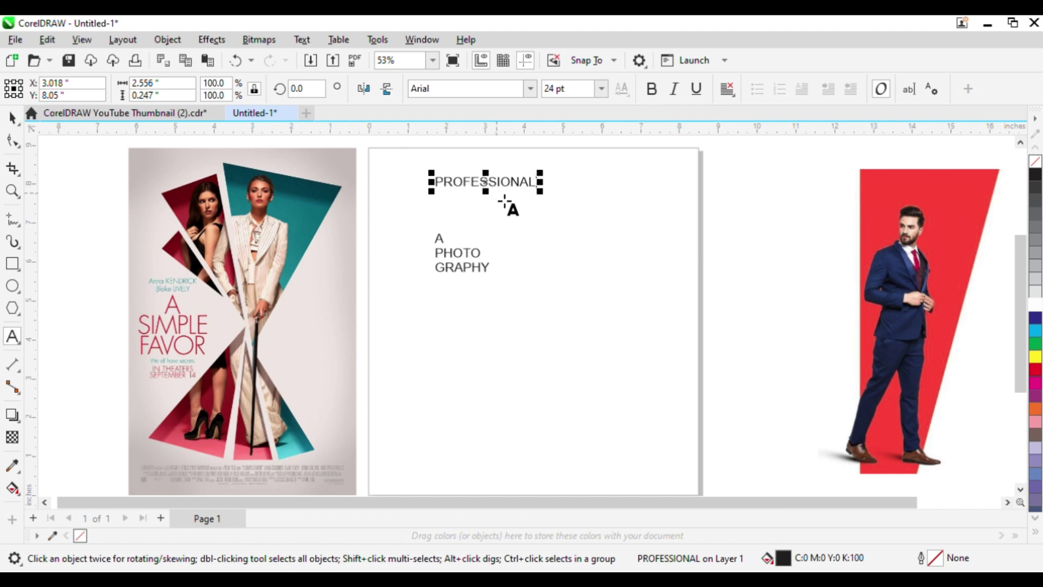
key(Return)
text(LOO)
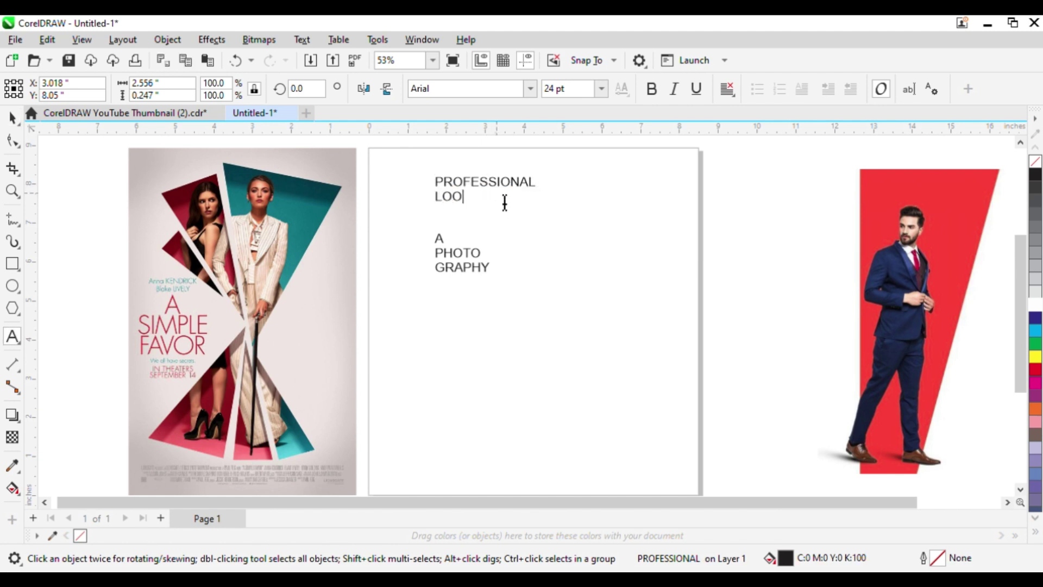
text(KS)
click(12, 117)
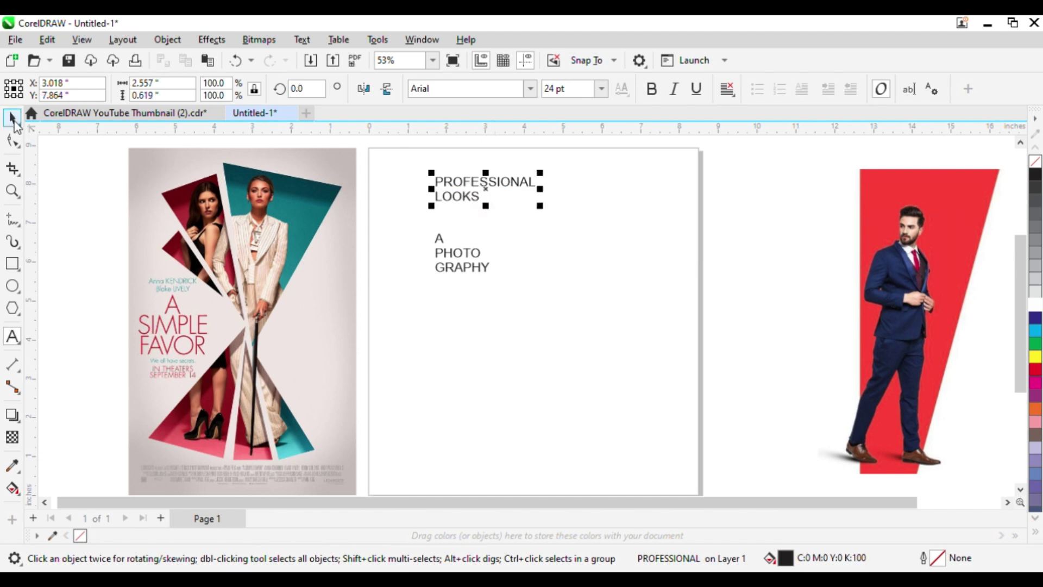
Step: Place "A PHOTO GRAPHY" below the "PROFESSIONAL LOOKS" text, center-aligned and enlarged to about 47 pt
drag(507, 192, 491, 297)
drag(458, 249, 461, 337)
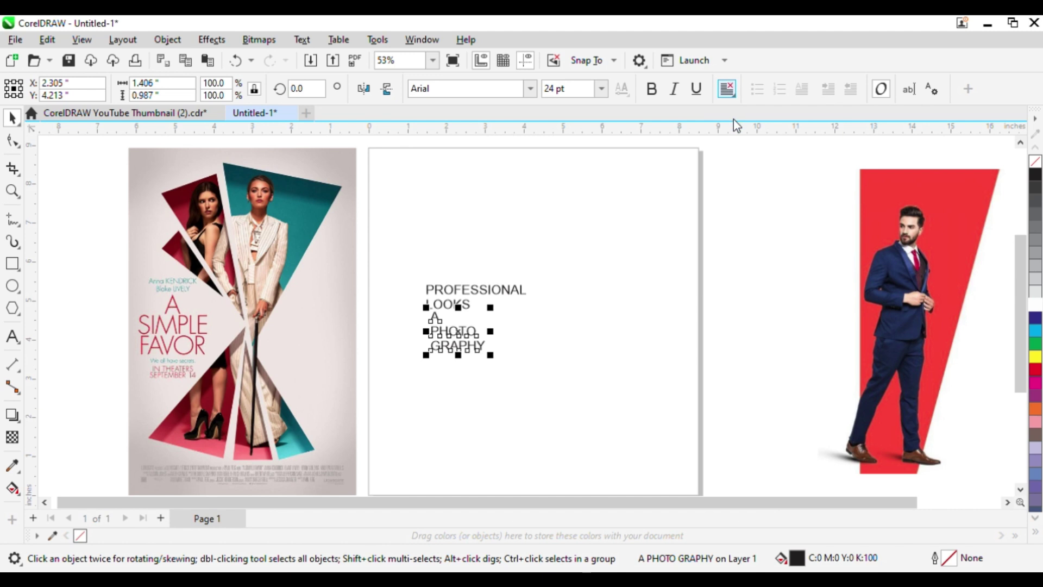
click(727, 89)
click(750, 146)
drag(501, 370, 520, 402)
drag(474, 353, 465, 343)
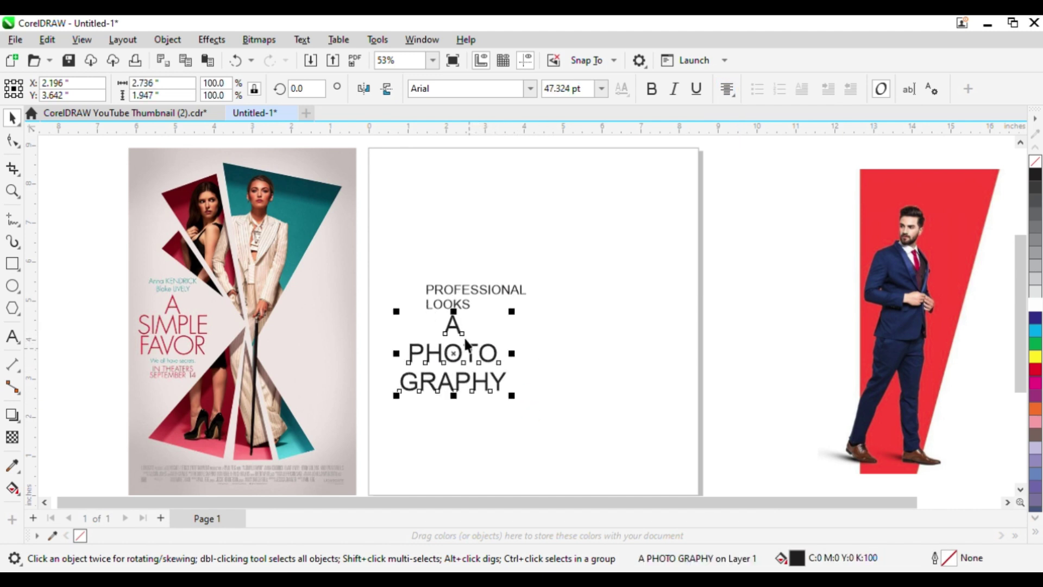
Step: Move "PROFESSIONAL LOOKS" directly above the enlarged "A PHOTO GRAPHY" text and center-align its lines
drag(465, 289, 444, 280)
click(728, 89)
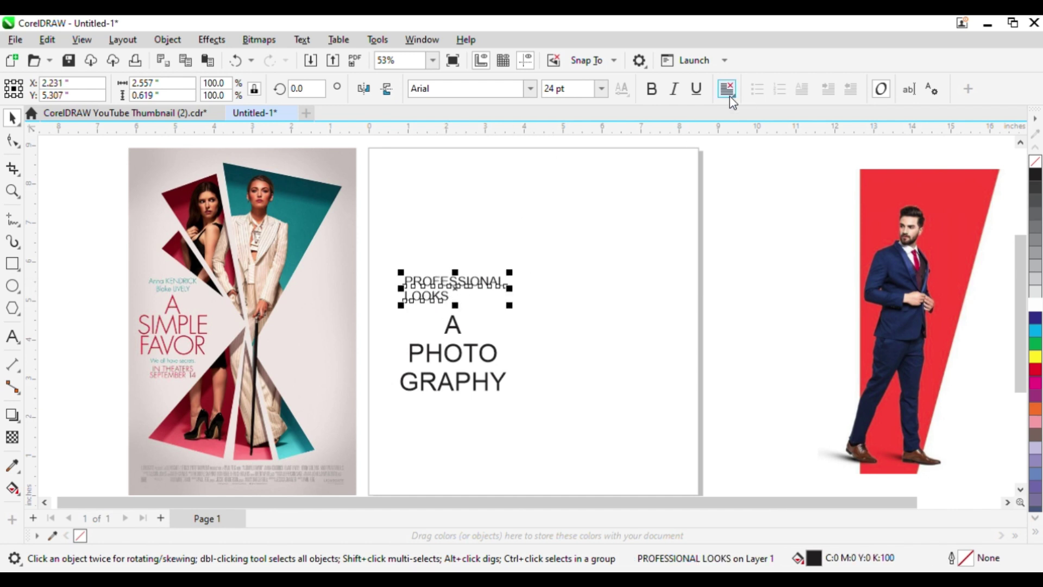
click(755, 144)
click(717, 254)
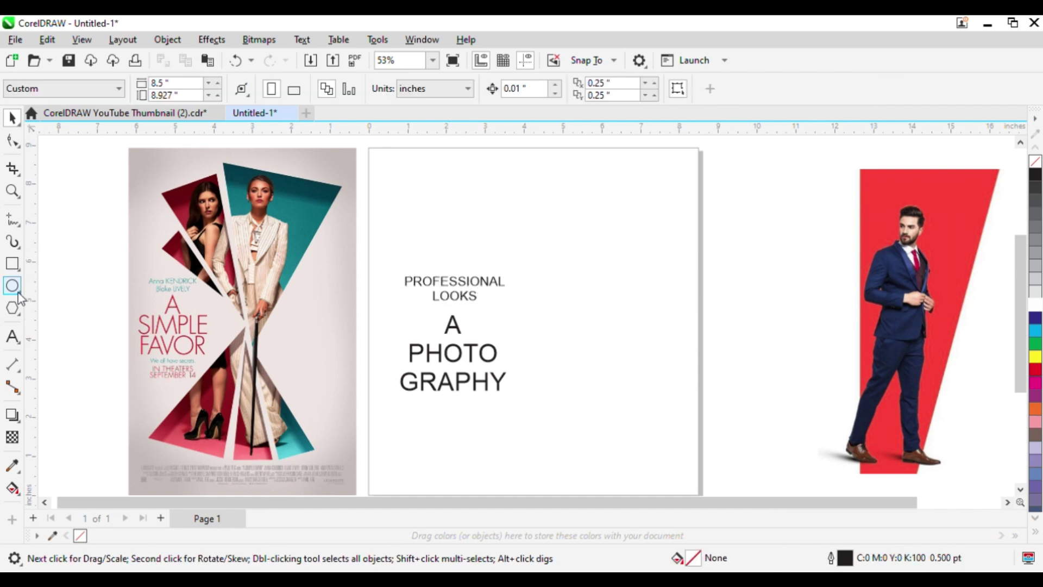
Step: Set the page width to 5.875 inches, taking the value from the reference poster image
click(13, 264)
scroll(505, 277, down, 2)
drag(268, 206, 683, 416)
key(space)
click(256, 204)
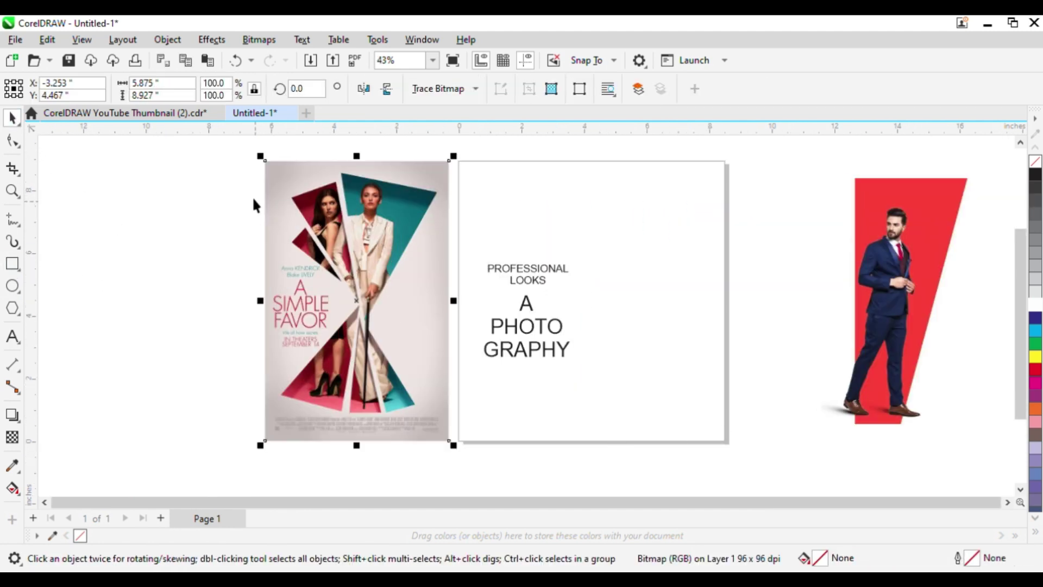
double_click(166, 89)
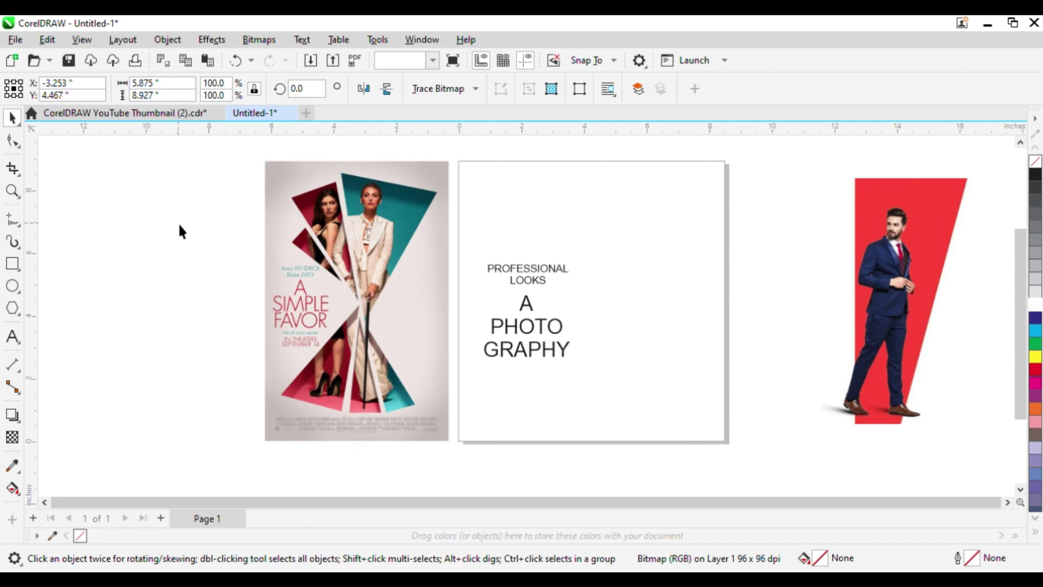
click(178, 223)
double_click(188, 88)
text(5.875)
key(Return)
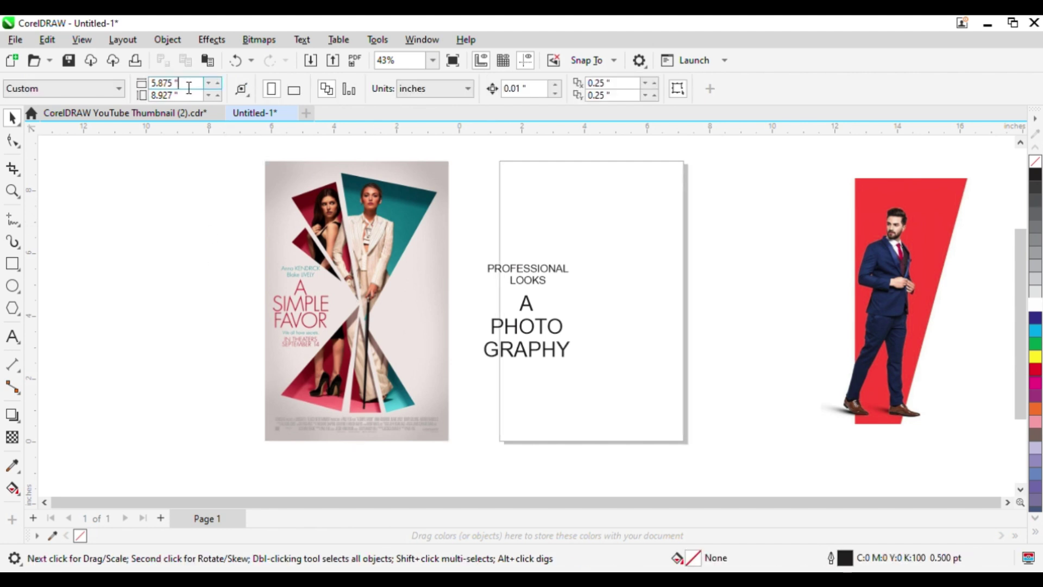
Step: Move both text blocks together inside the left edge of the narrowed page
drag(470, 246, 604, 403)
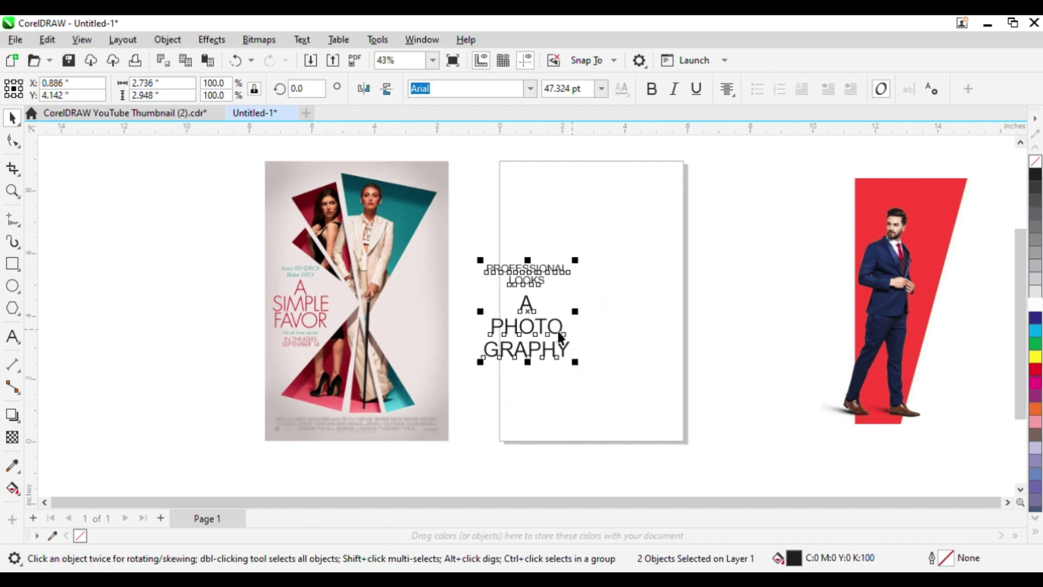
drag(556, 328, 584, 327)
click(610, 312)
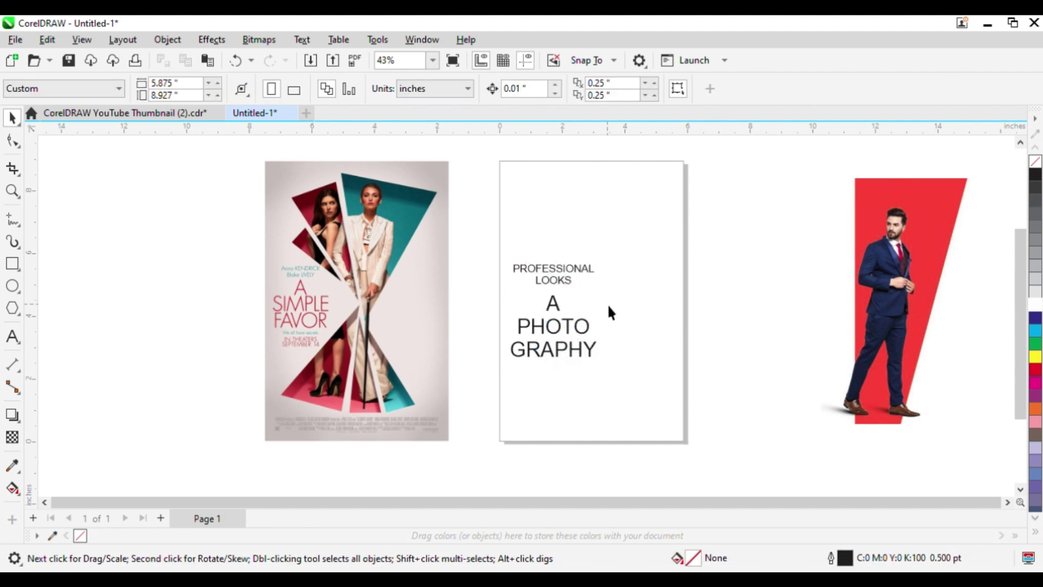
Step: Try the Niagara Engraved font with a black fill on both text blocks
key(z)
drag(168, 202, 628, 429)
drag(612, 214, 888, 477)
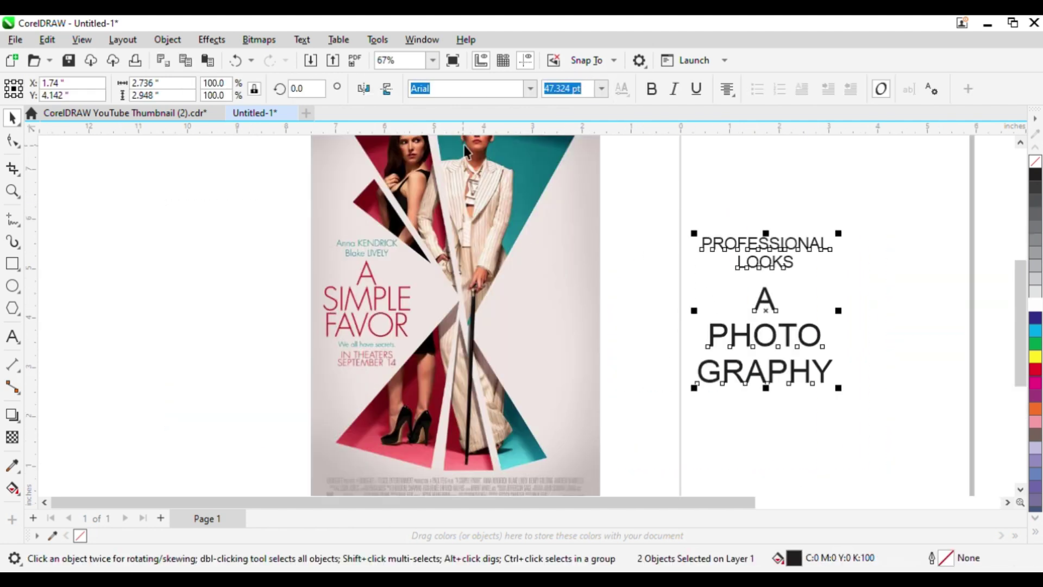
click(531, 90)
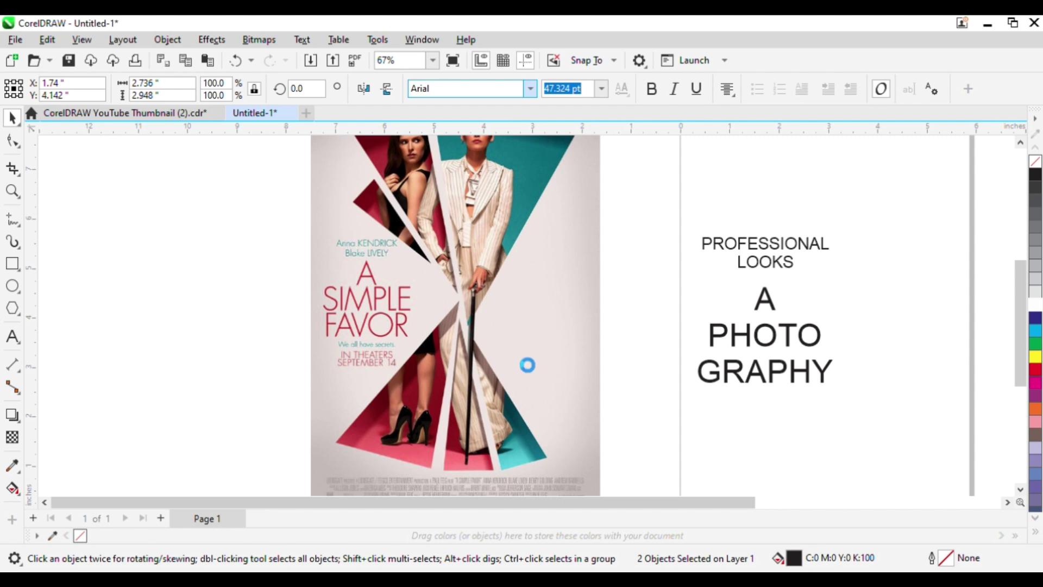
key(alt+Tab)
click(515, 370)
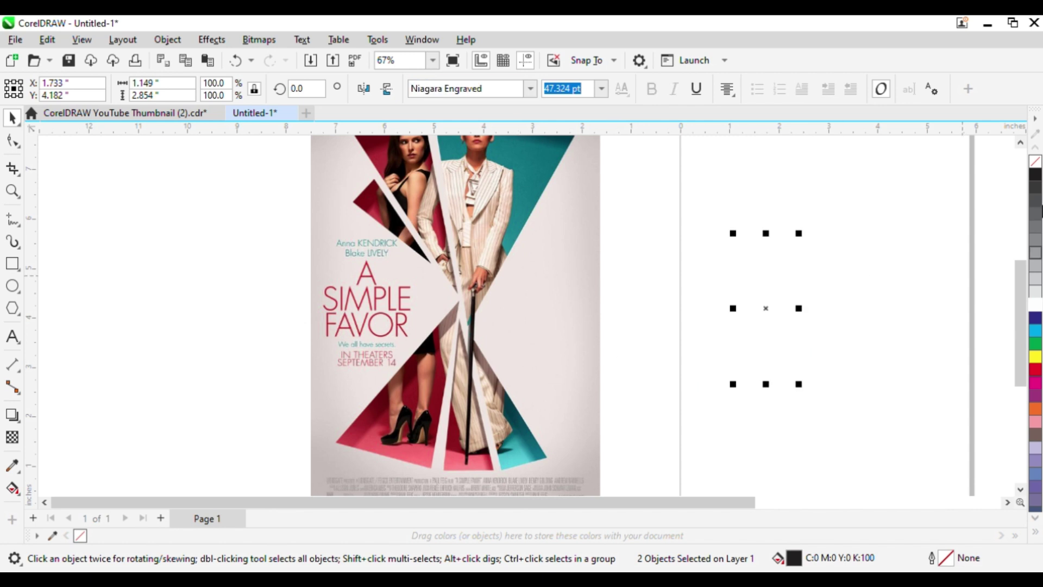
click(1037, 177)
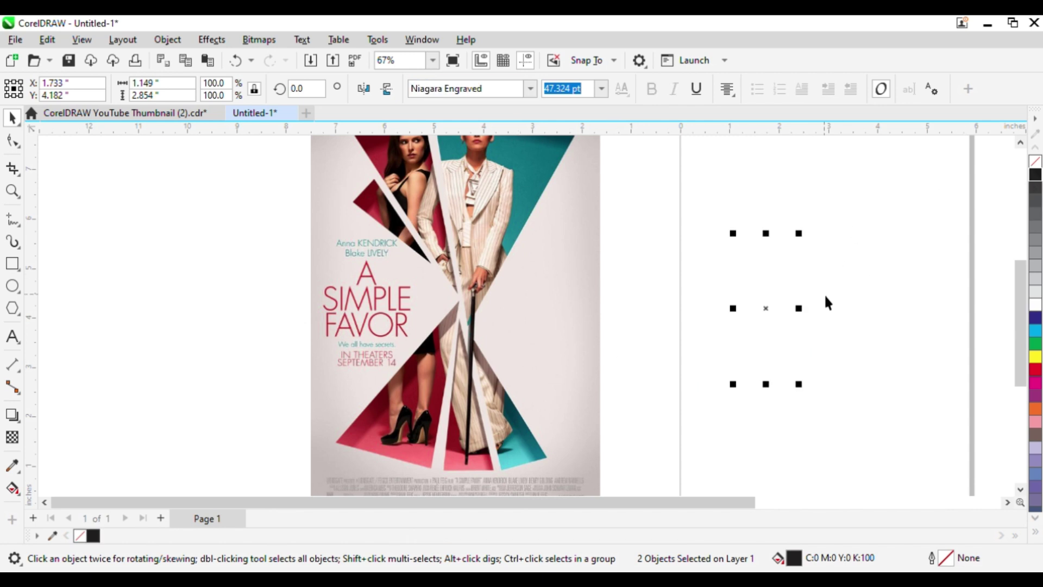
Step: Undo the font, fill, text position and page width changes
key(ctrl+z)
key(ctrl+z)
scroll(645, 294, down, 1)
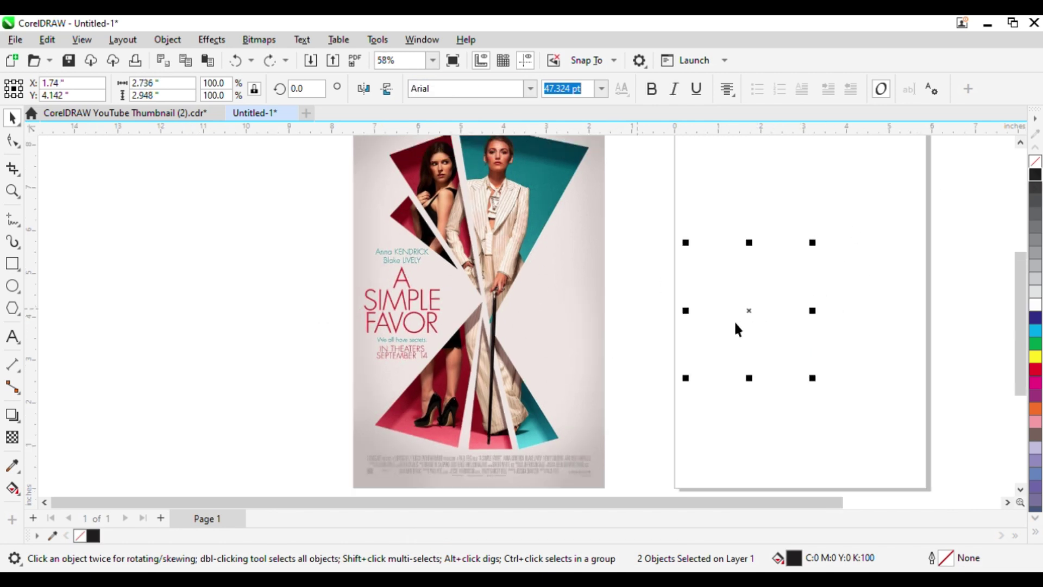
scroll(737, 323, up, 1)
key(ctrl+z)
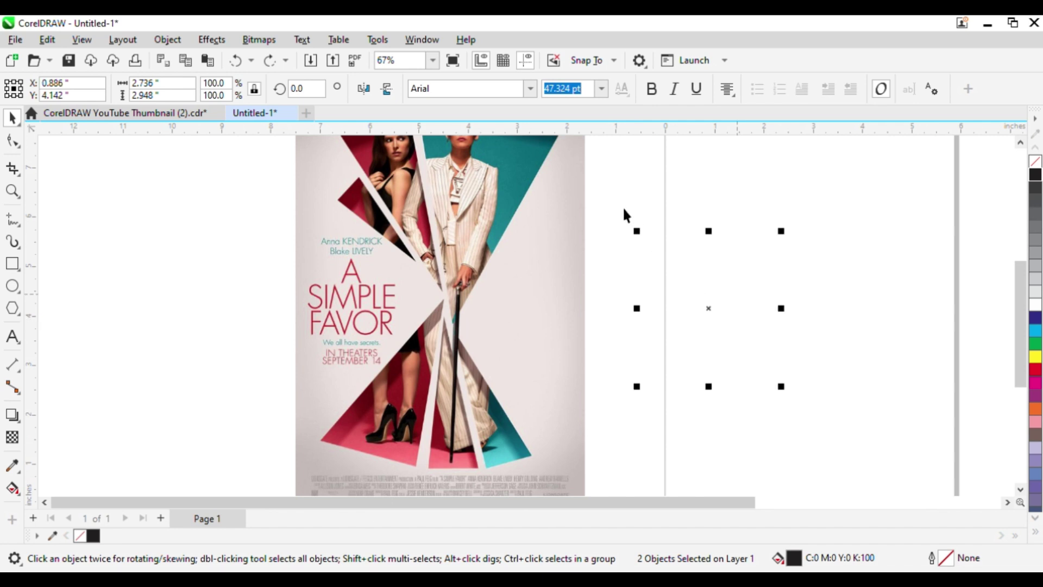
key(ctrl+z)
scroll(449, 302, down, 3)
scroll(625, 298, up, 1)
key(ctrl+z)
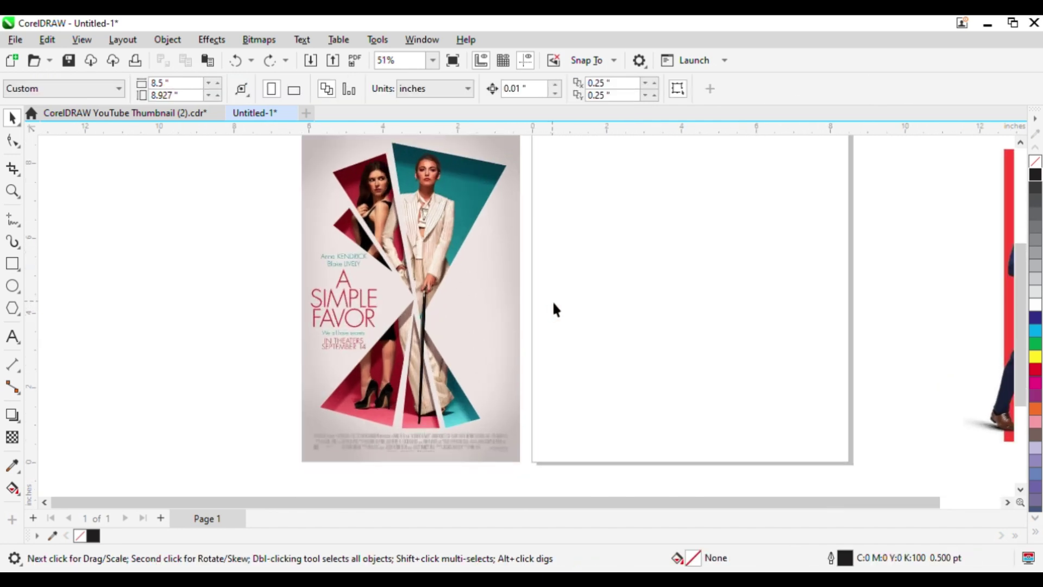
Step: Select both text blocks, try moving them over the reference poster, and undo the move
drag(534, 179, 793, 467)
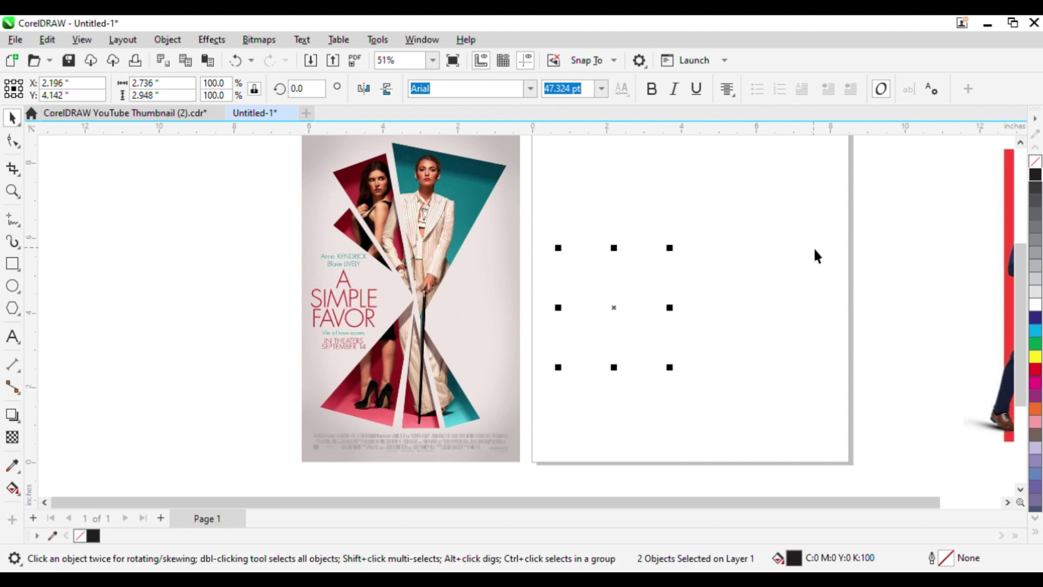
drag(763, 190, 451, 478)
drag(622, 319, 457, 219)
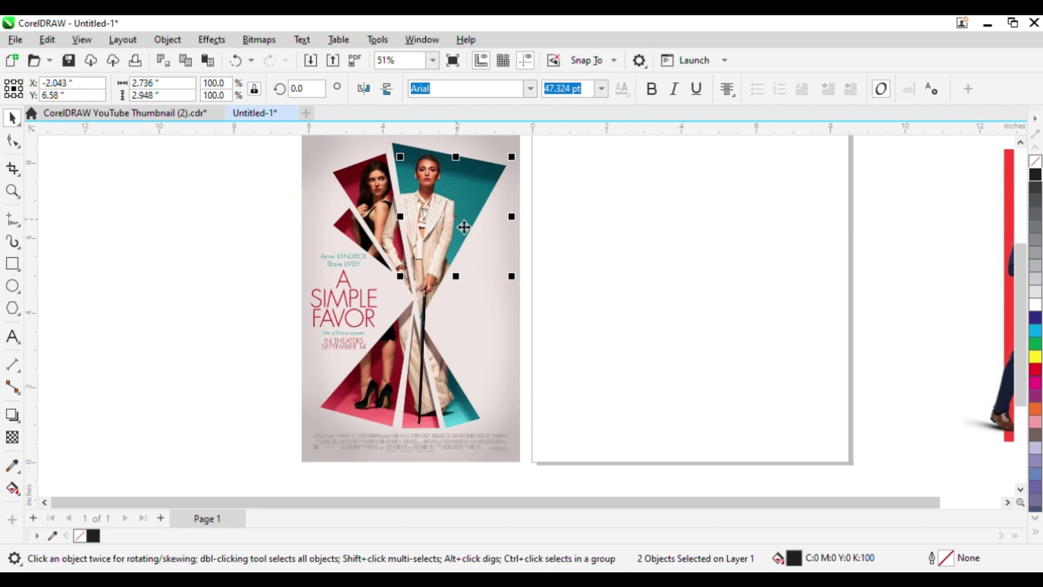
key(ctrl+z)
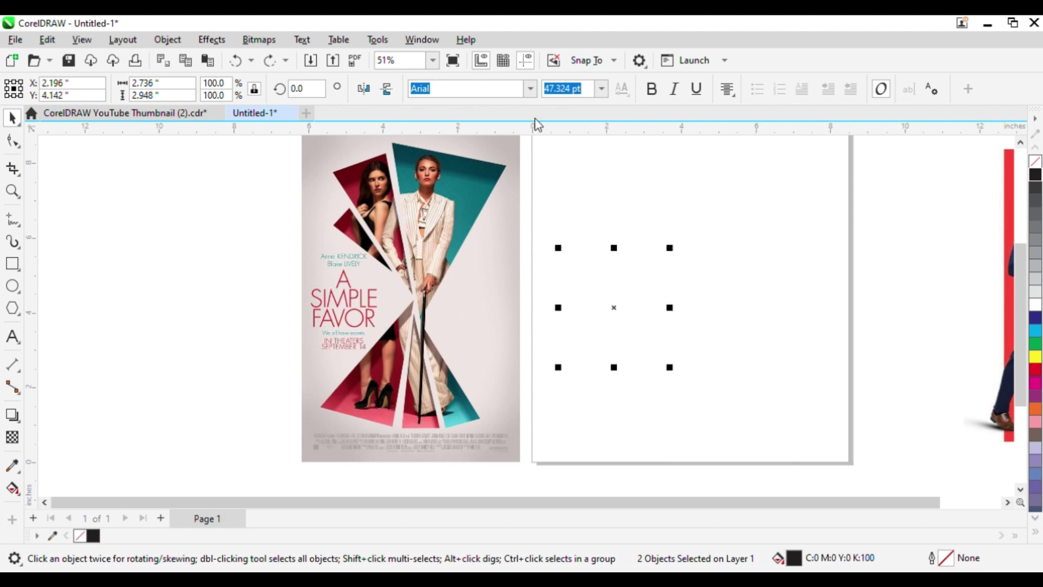
Step: Try Arial Rounded MT Bold on both text blocks, and finally set their font to DFKaiSho-SB
click(531, 90)
click(473, 260)
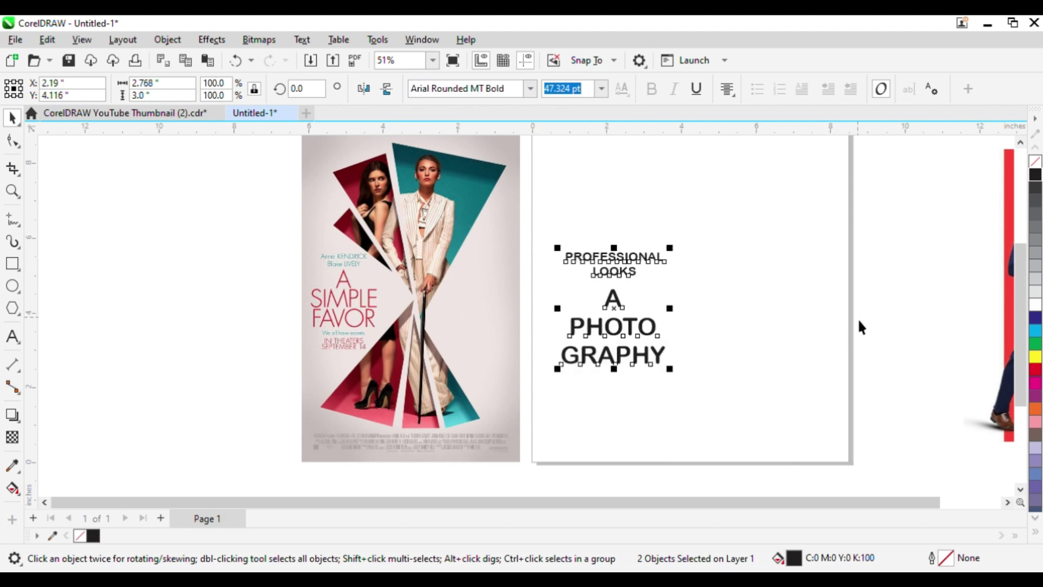
key(z)
drag(211, 182, 754, 450)
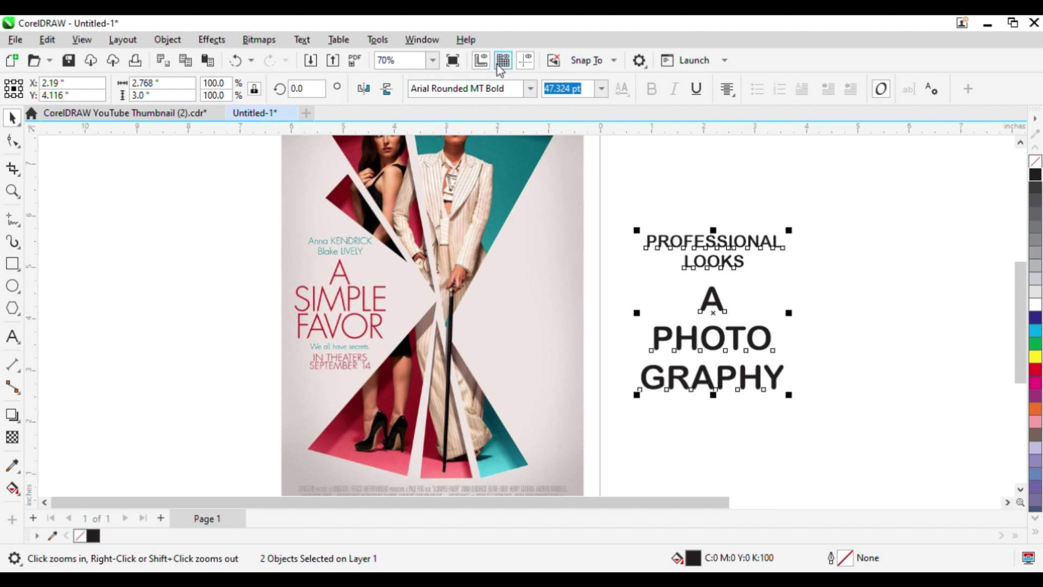
click(528, 90)
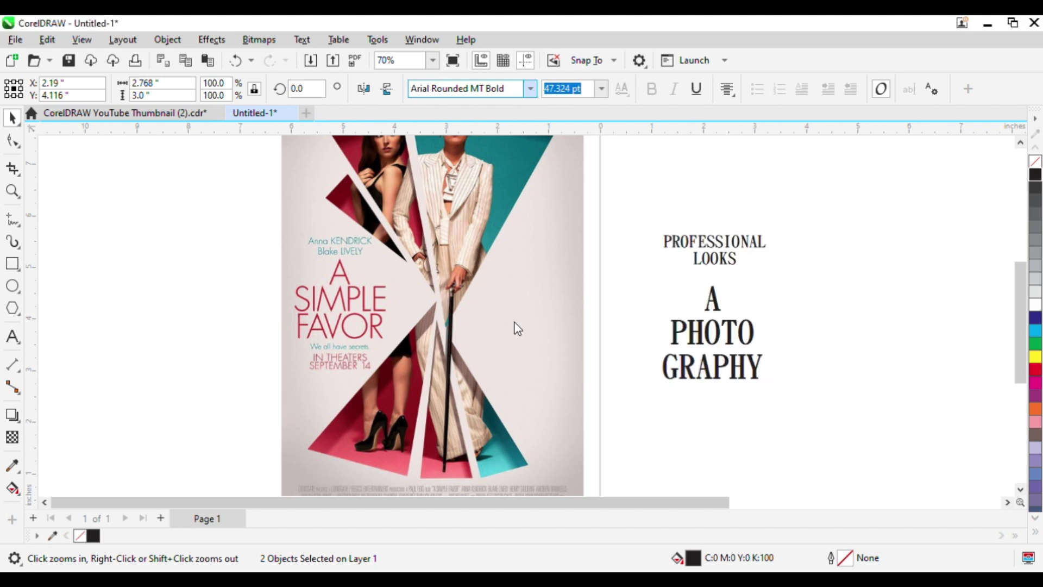
click(514, 322)
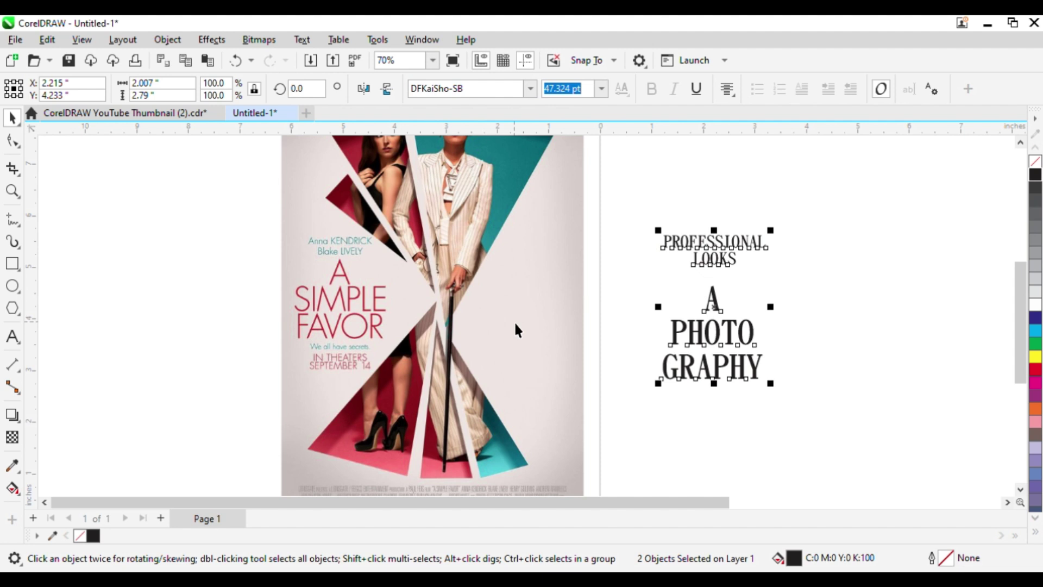
Step: Set the page width to 5.875 inches to match the width of the reference poster image
scroll(444, 327, down, 1)
scroll(443, 327, down, 1)
click(227, 250)
key(F2)
drag(278, 171, 934, 467)
key(space)
scroll(608, 300, down, 2)
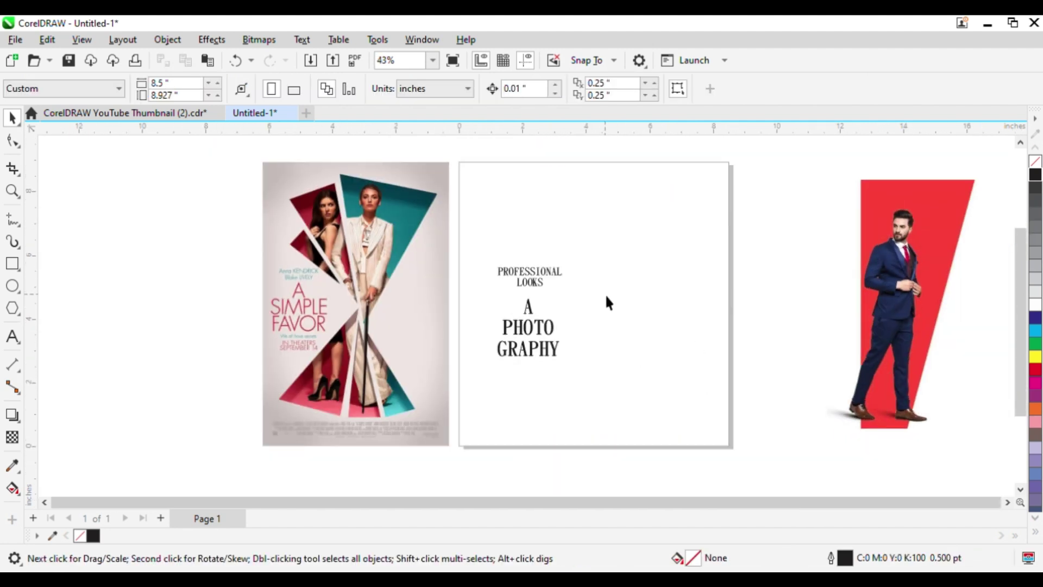
click(388, 263)
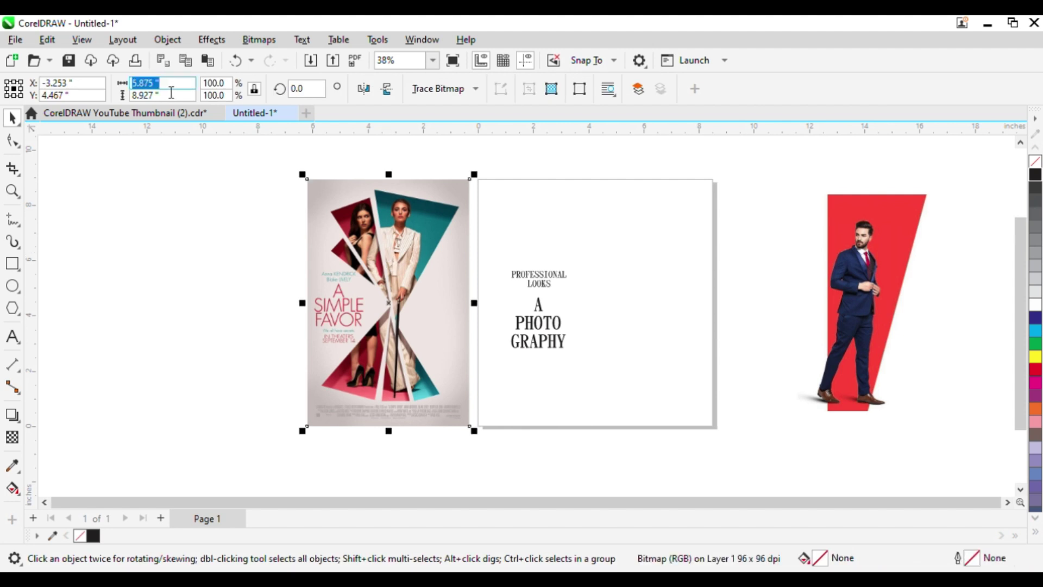
click(166, 194)
click(184, 85)
key(ctrl+a)
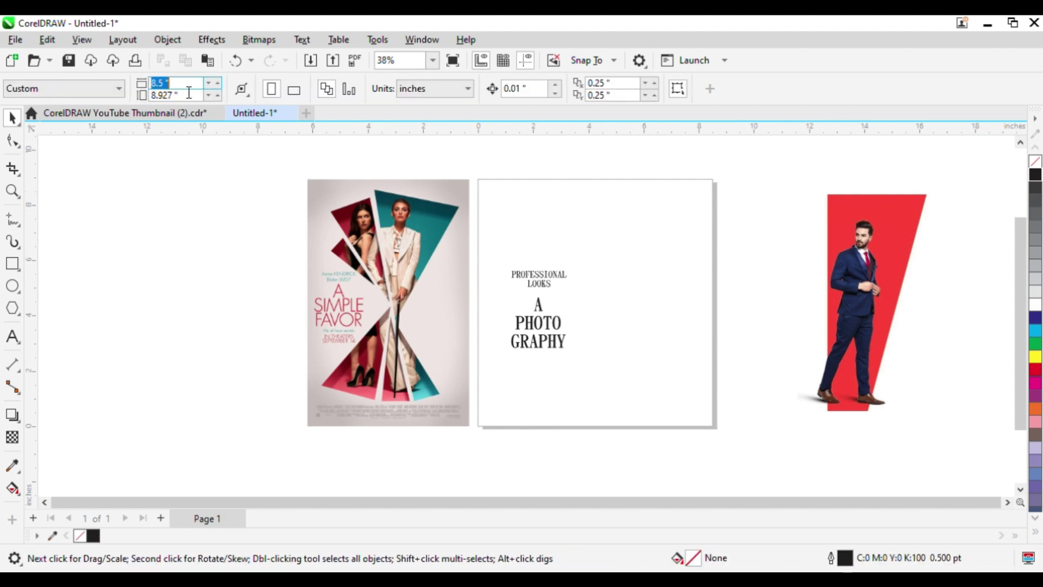
text(5.875 ")
key(Return)
Step: Select both text blocks and move them right so they sit fully inside the narrowed page
drag(493, 256, 620, 395)
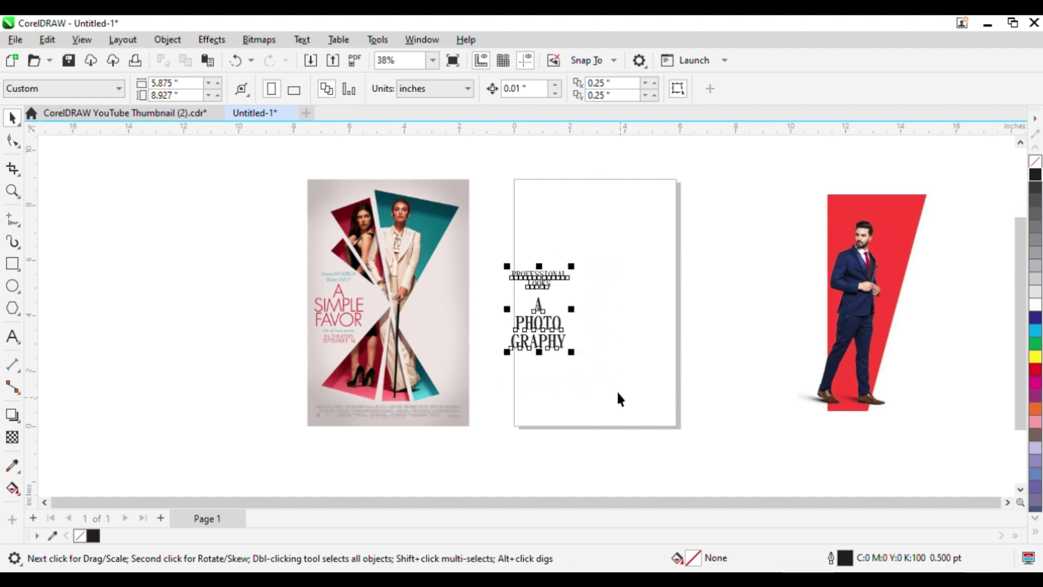
drag(556, 332, 577, 332)
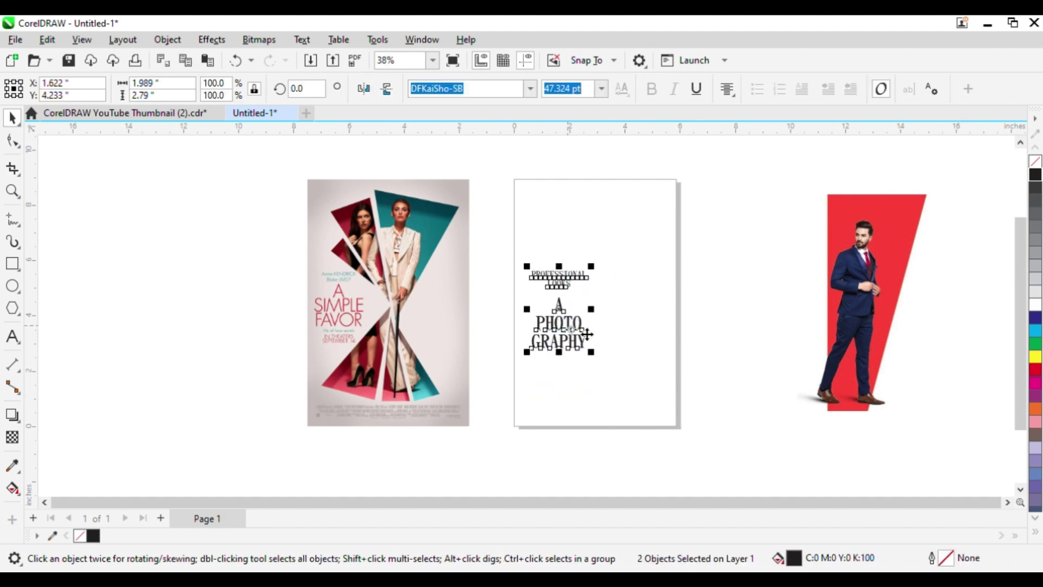
click(706, 292)
Step: Sample the red from the panel behind the man and apply it to the "A PHOTO GRAPHY" text
key(z)
drag(245, 166, 909, 444)
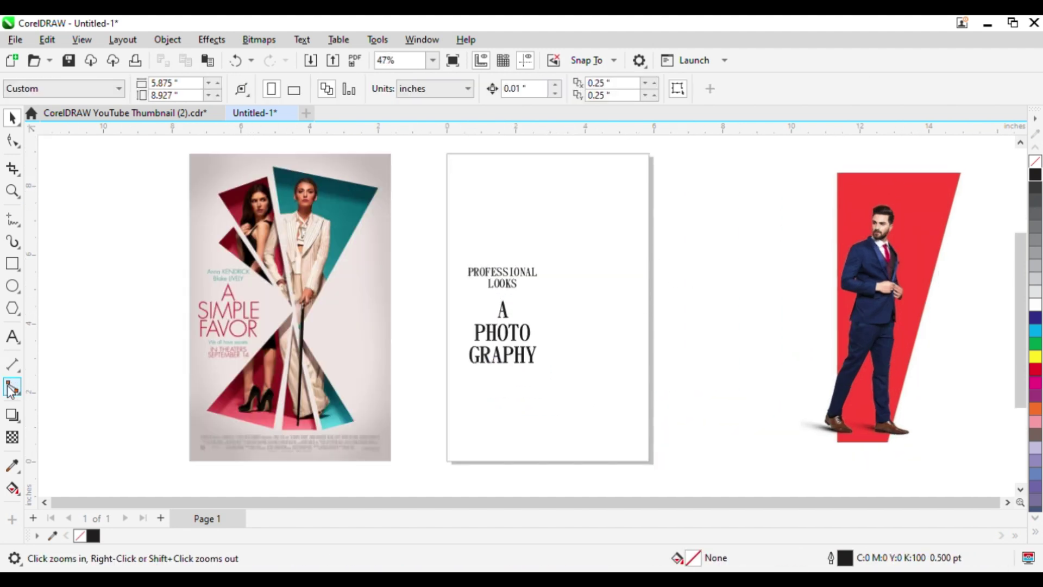
click(12, 465)
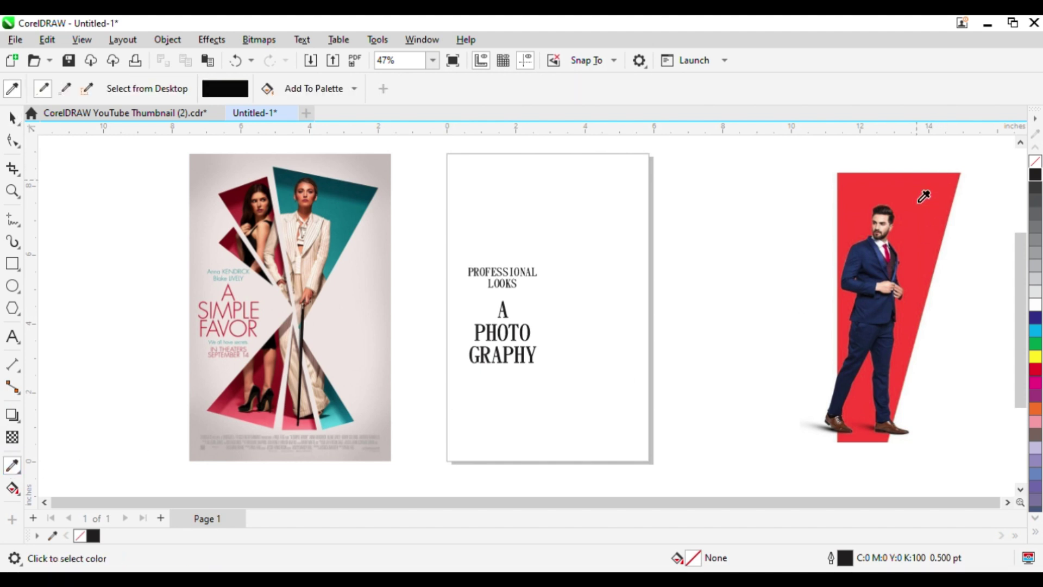
click(926, 194)
scroll(502, 328, up, 5)
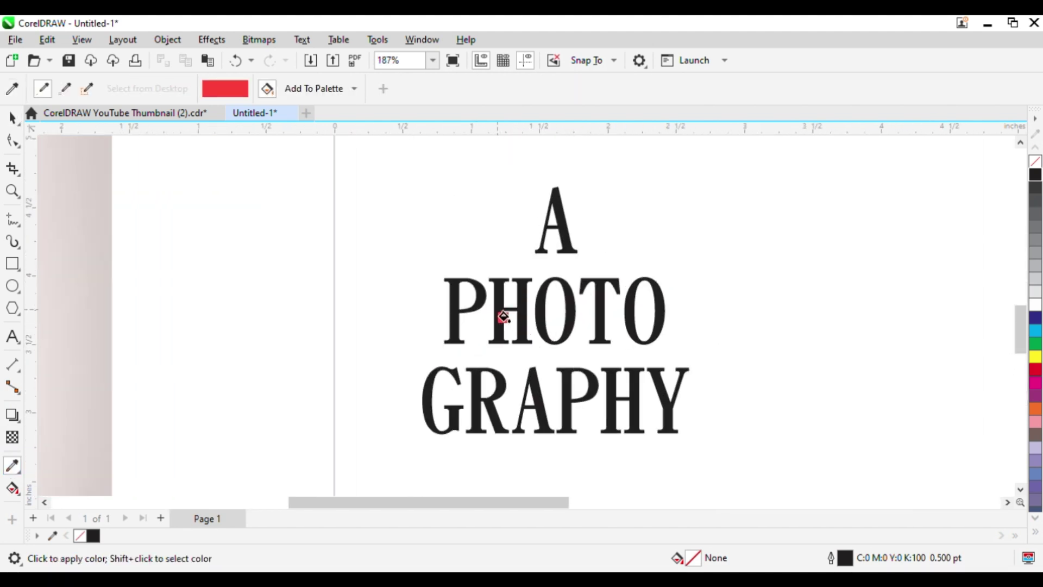
click(504, 317)
key(space)
Step: Fill the "PROFESSIONAL LOOKS" text with cyan
scroll(540, 333, down, 3)
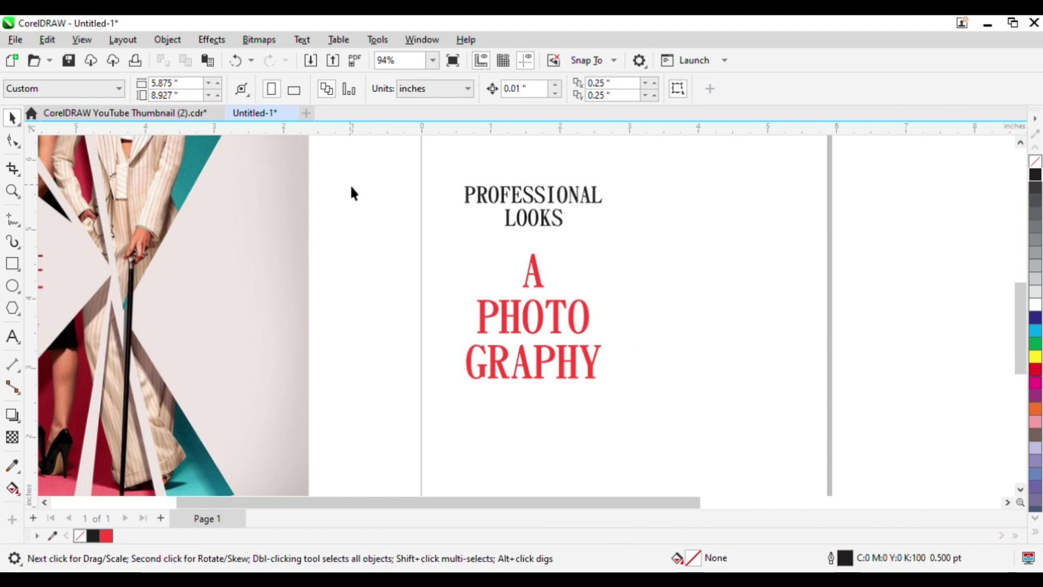
scroll(551, 323, down, 3)
scroll(415, 300, down, 1)
key(F2)
drag(254, 191, 643, 395)
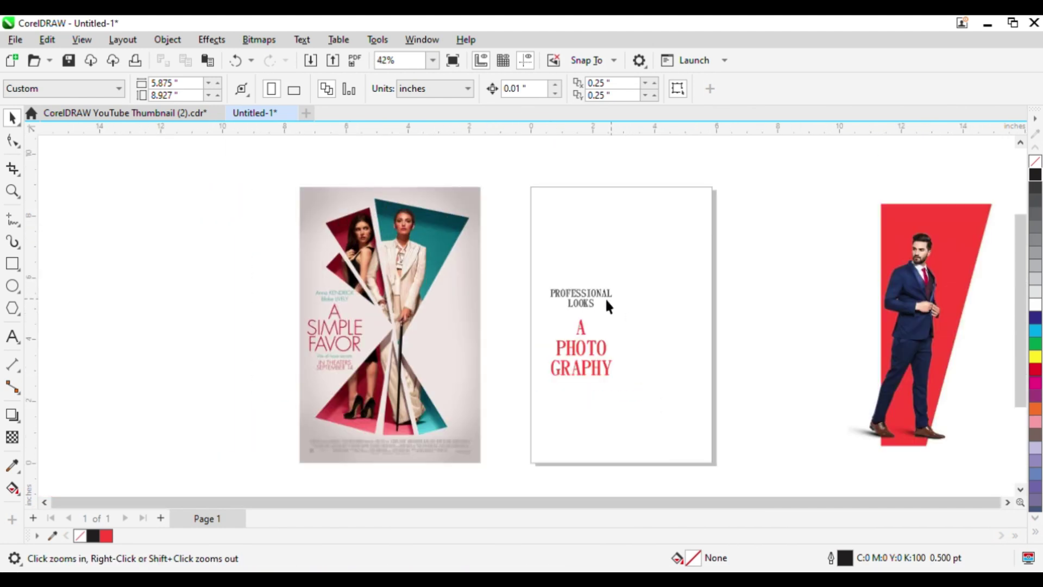
drag(497, 266, 613, 311)
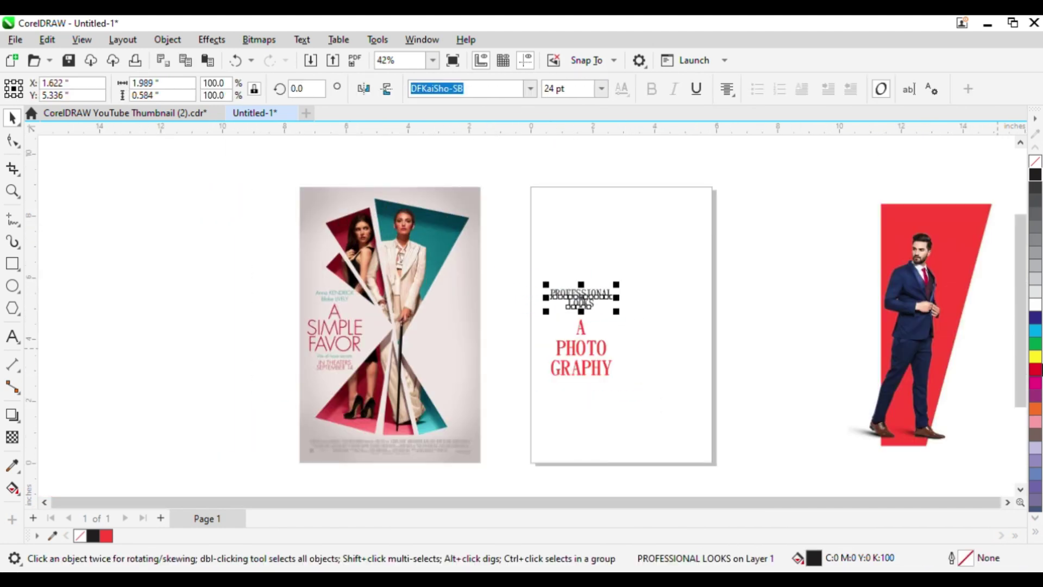
click(1035, 330)
click(752, 226)
Step: Draw a tall rectangle about 3.37 by 7.51 inches over the right part of the page
key(z)
drag(244, 160, 891, 457)
key(space)
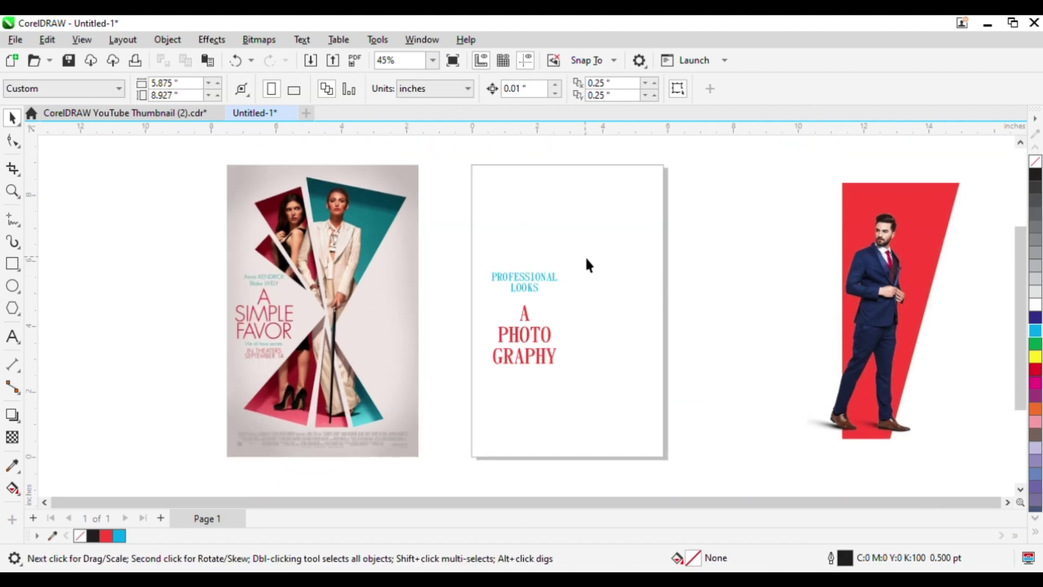
key(F6)
drag(532, 188, 642, 434)
key(space)
click(725, 272)
Step: Convert the rectangle to curves and pull new nodes at mid-height on both long sides inward to form an hourglass
click(624, 235)
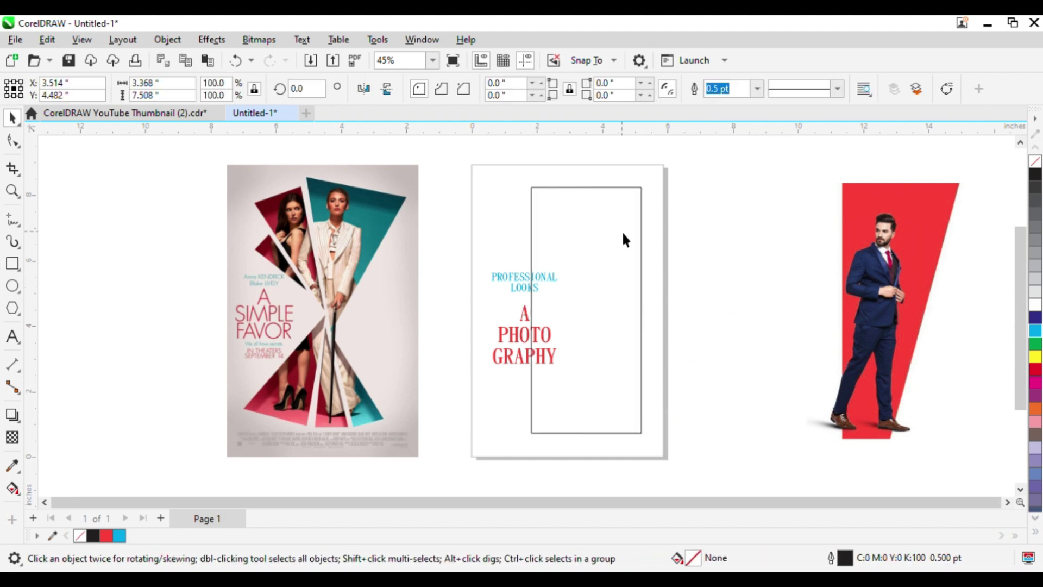
click(947, 88)
key(F10)
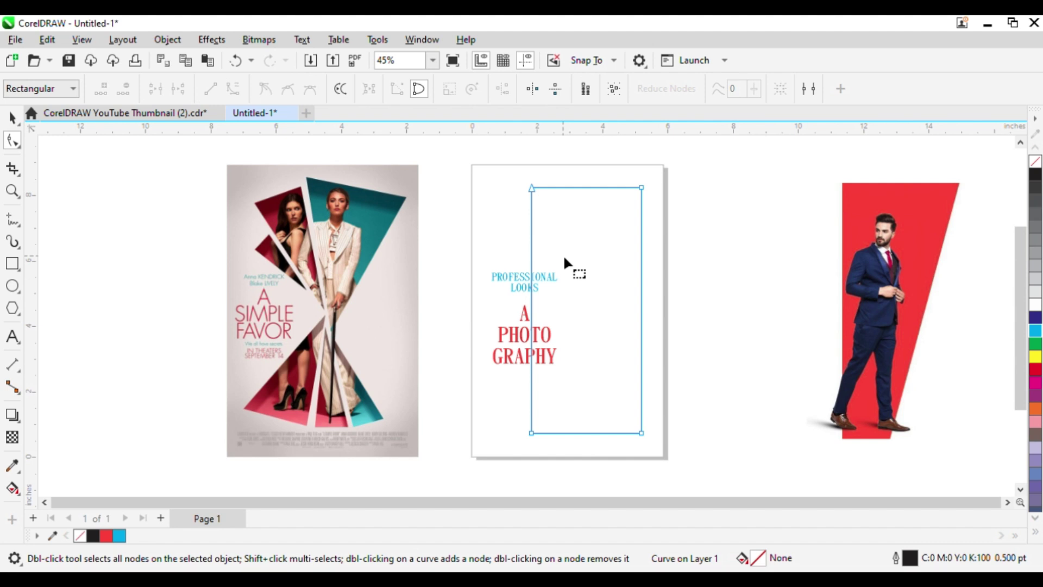
double_click(532, 302)
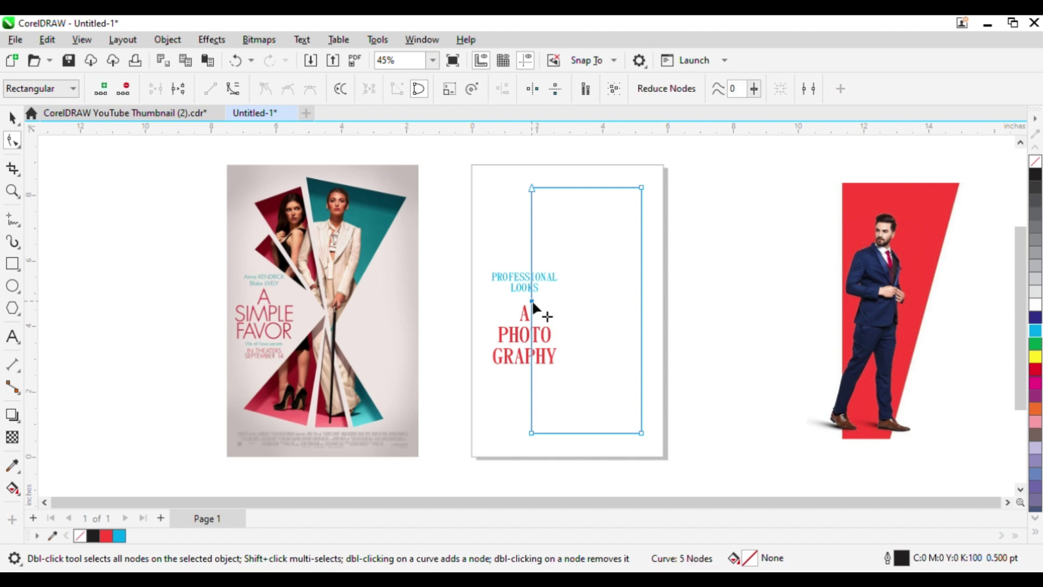
drag(532, 302, 619, 301)
click(640, 302)
double_click(643, 302)
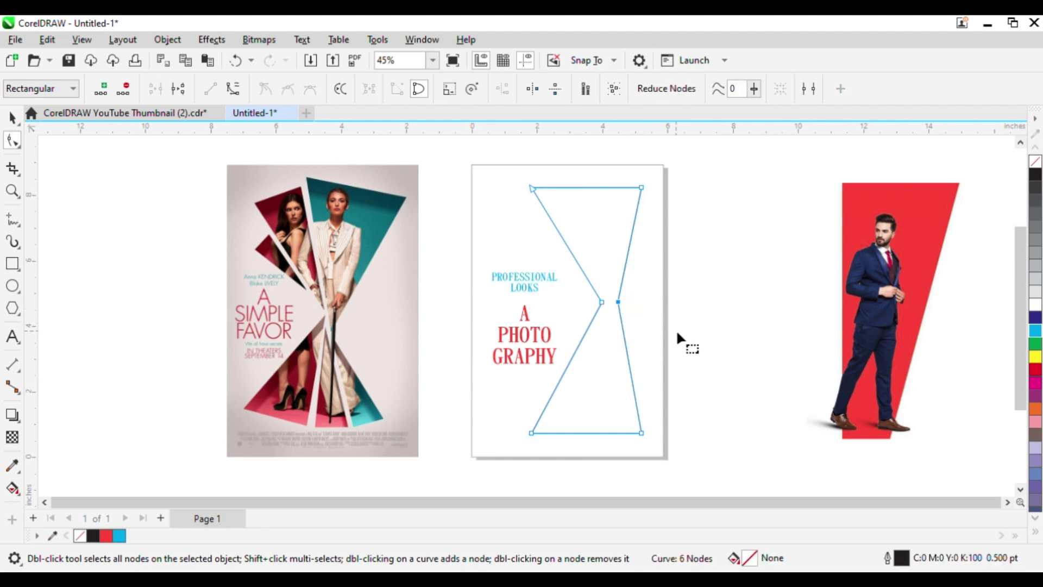
key(space)
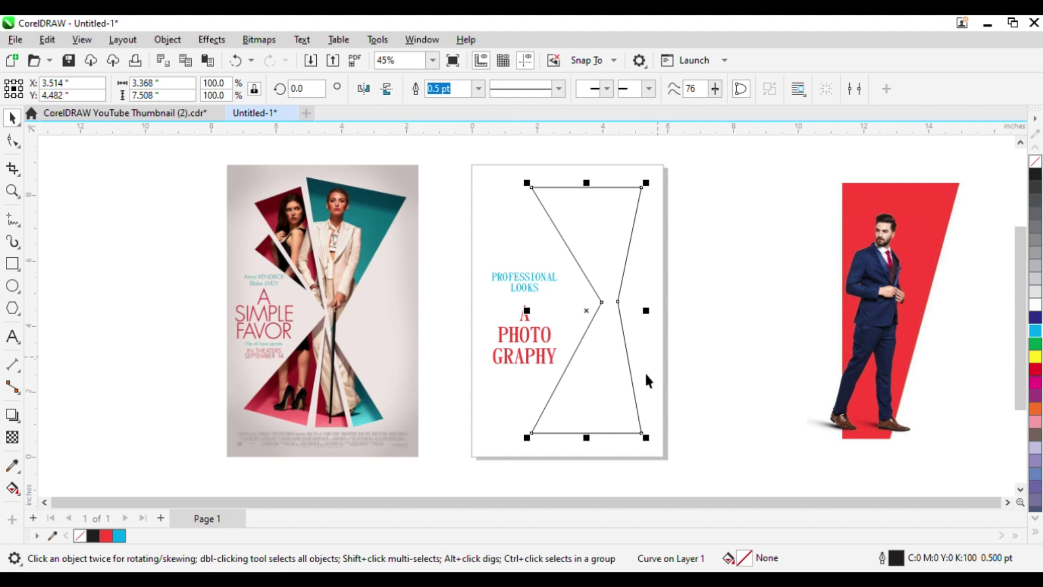
Step: Try duplicating the hourglass to the right and trimming the original with the overlapping copy
drag(632, 381, 639, 379)
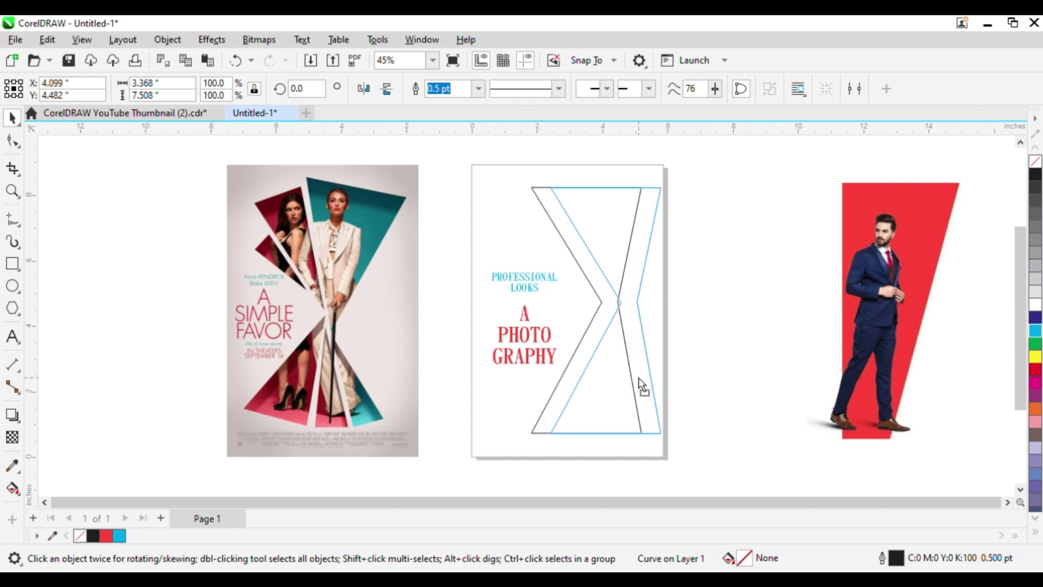
drag(639, 378, 653, 379)
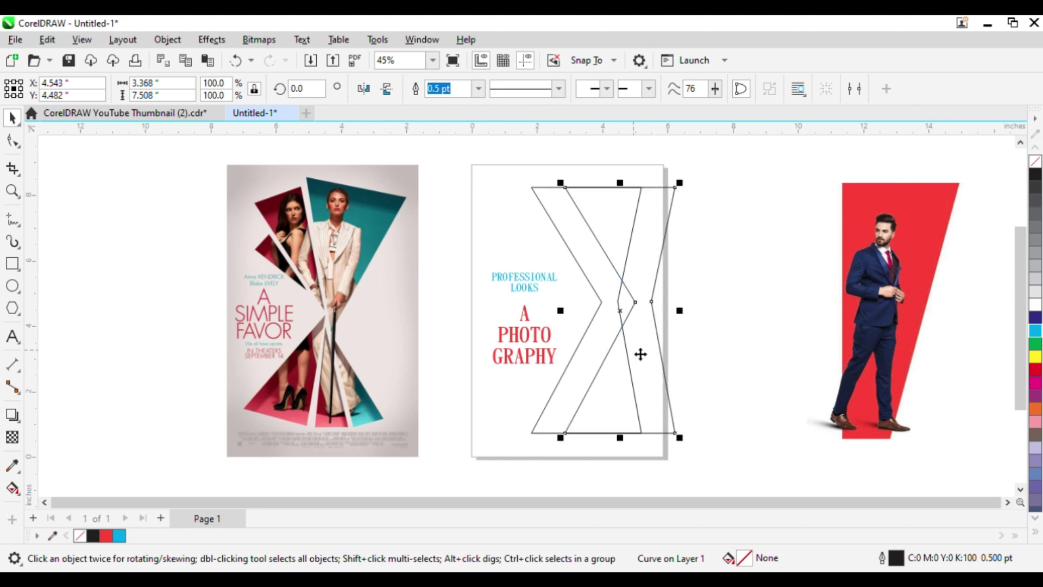
shift+click(617, 271)
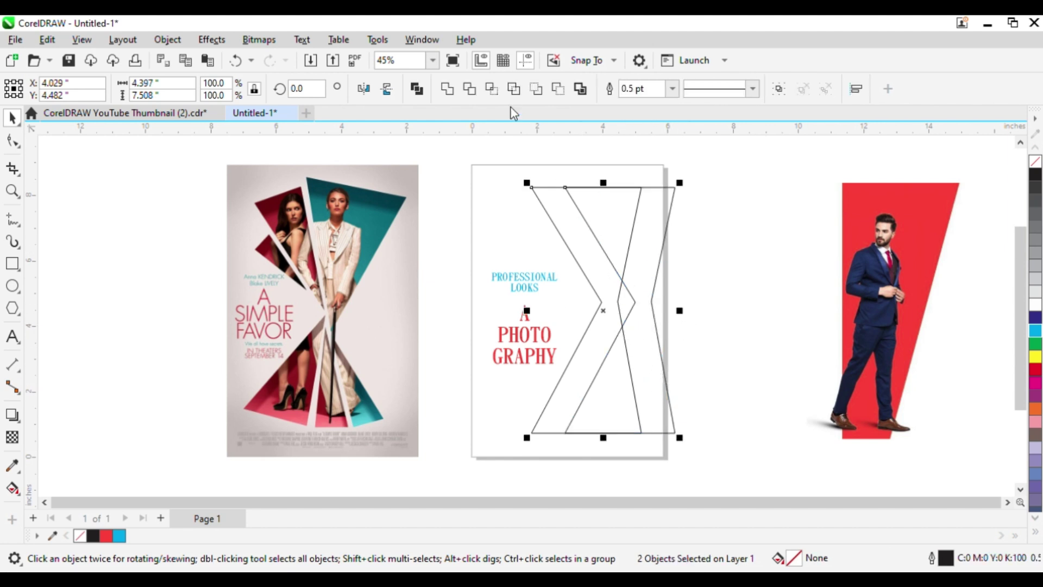
click(469, 88)
click(712, 302)
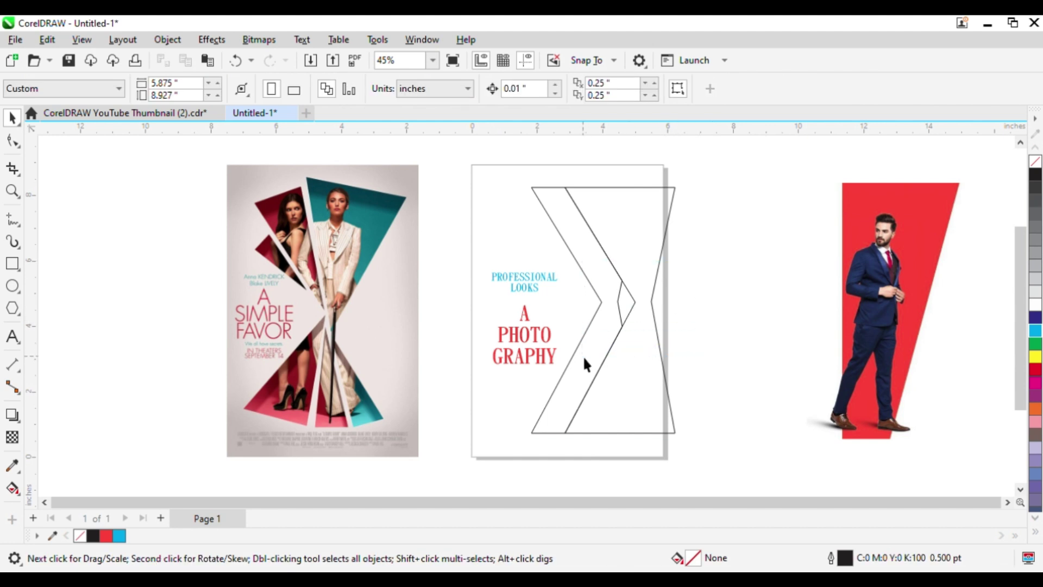
Step: Try moving the trimmed piece left away from the copy, and undo back to the single hourglass
drag(615, 302, 560, 305)
key(ctrl+z)
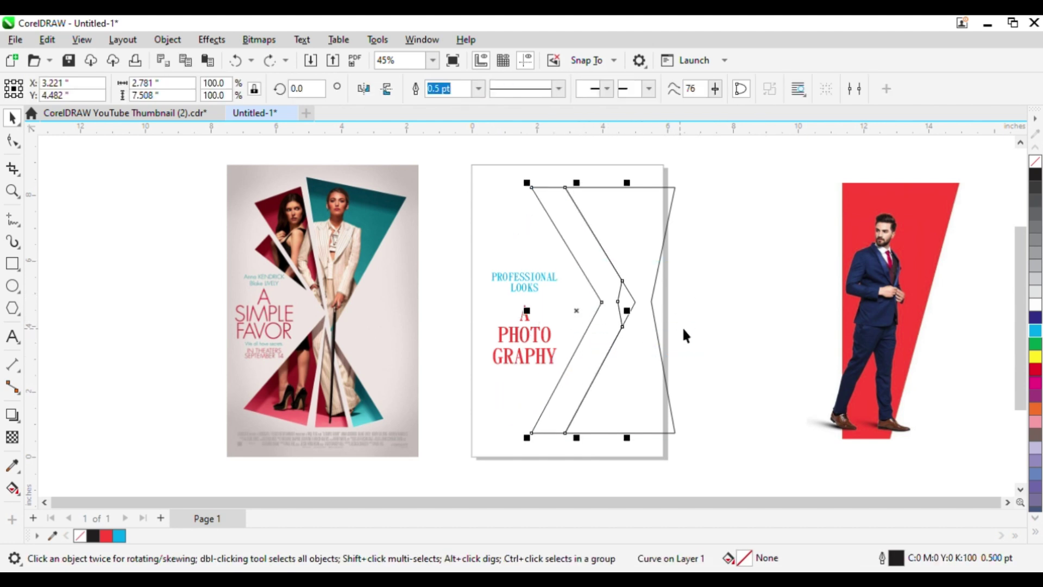
mouse_move(598, 275)
mouse_down()
mouse_move(582, 272)
mouse_move(590, 275)
mouse_up()
click(759, 290)
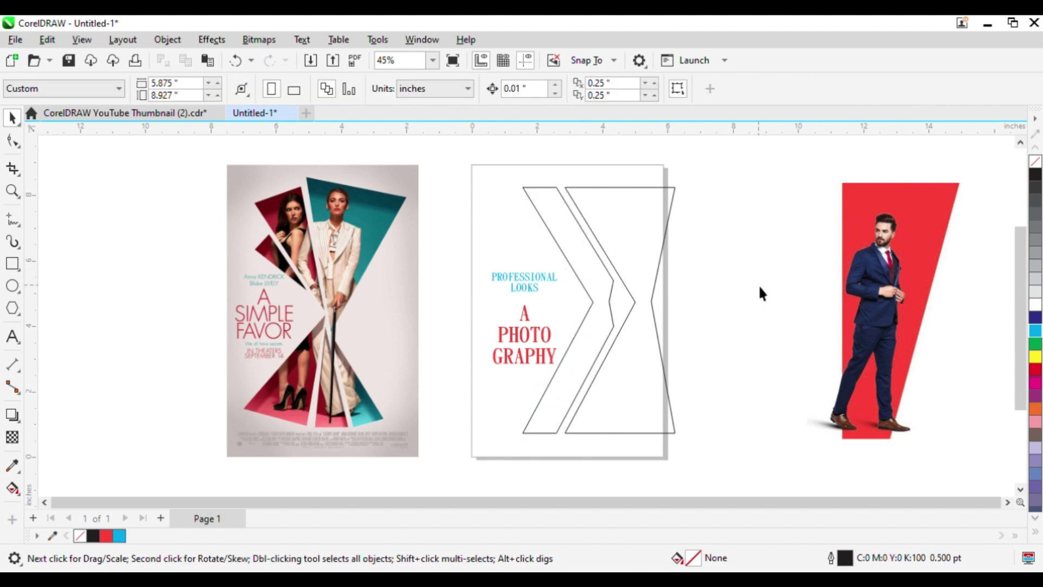
key(ctrl+z)
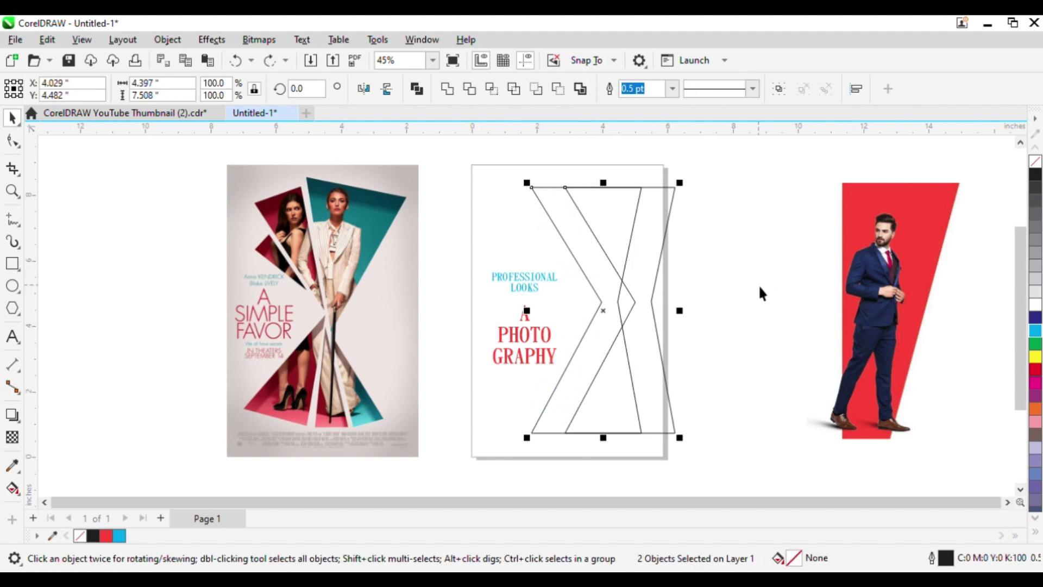
click(758, 285)
key(ctrl+z)
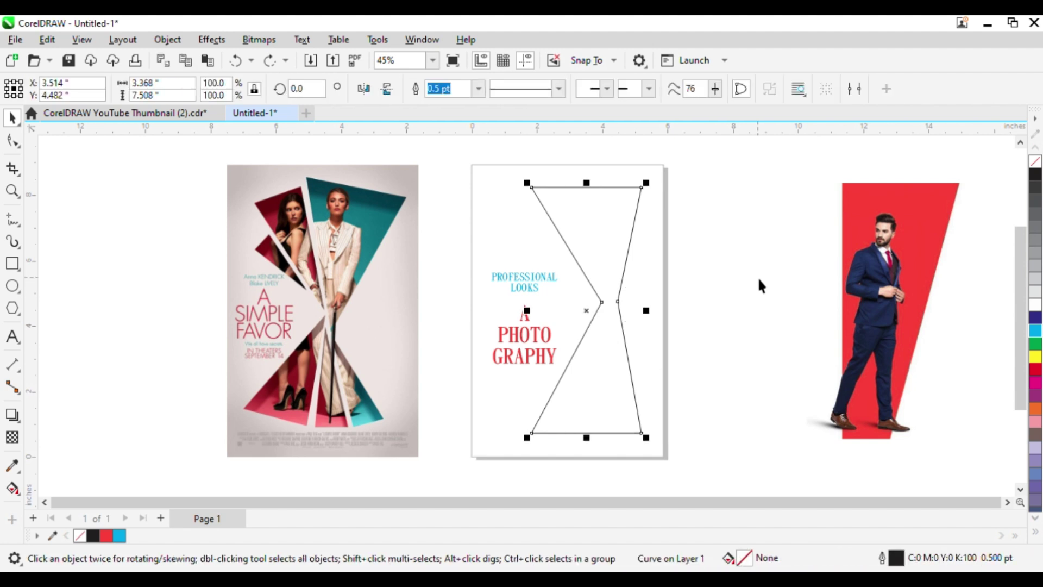
click(757, 276)
Step: Select the hourglass and move it slightly right, to X about 3.68 inches
click(610, 236)
click(608, 232)
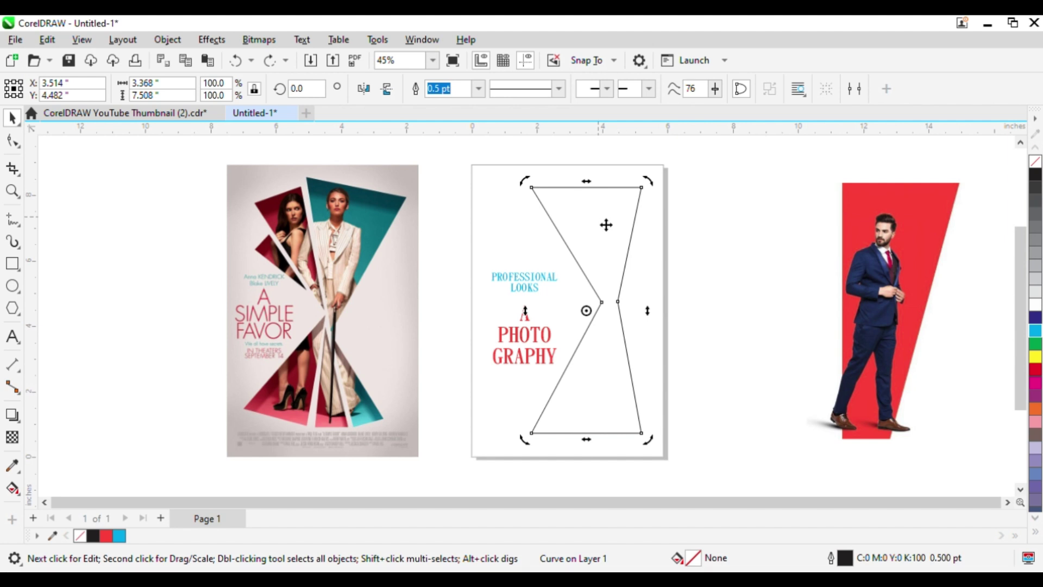
drag(606, 225, 612, 225)
Step: Reshape the hourglass by moving its right waist node inward and down and lowering its upper-right corner
key(F10)
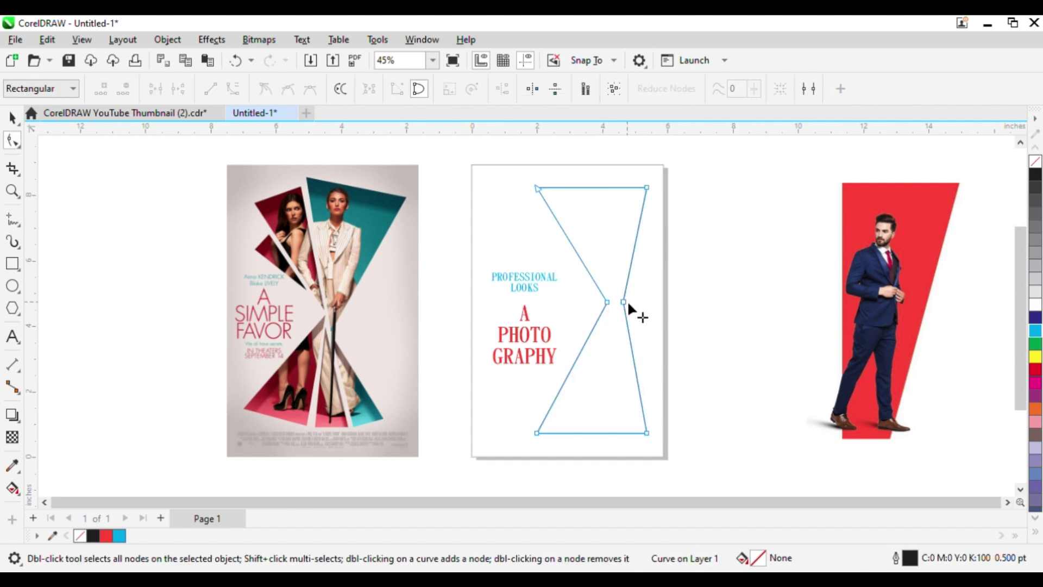
drag(623, 301, 591, 310)
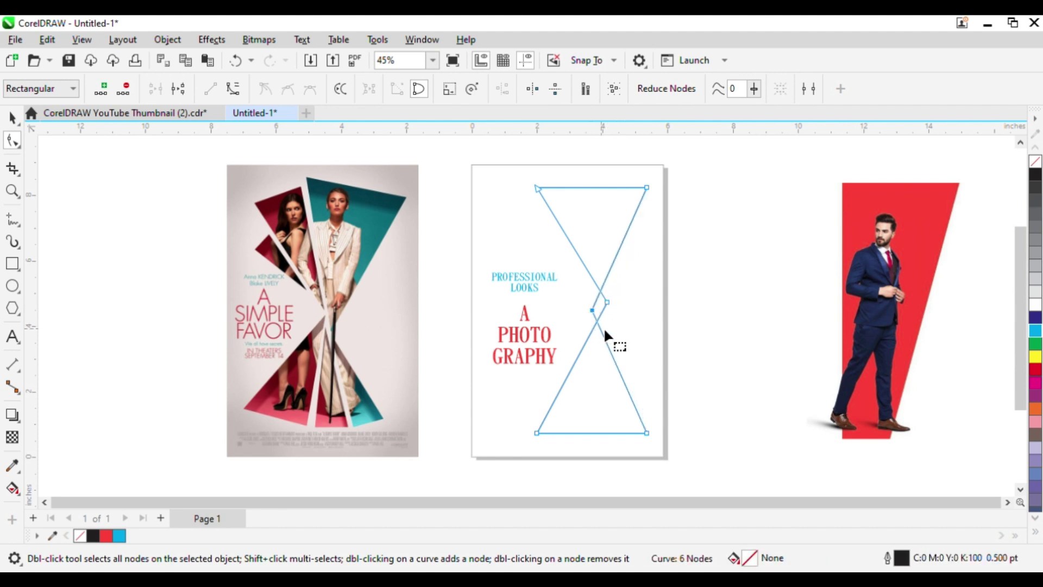
key(ctrl+z)
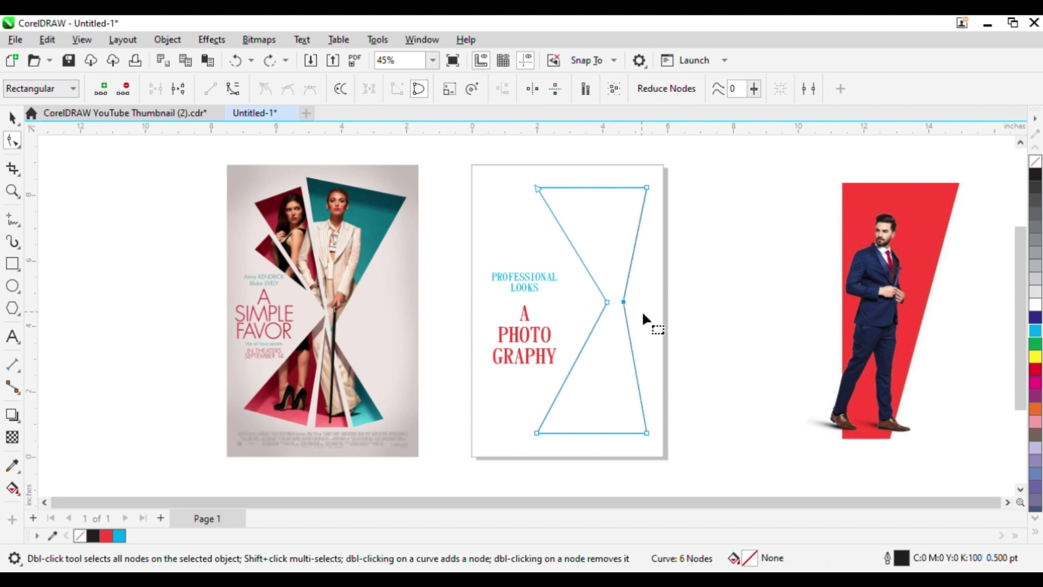
drag(623, 305, 615, 326)
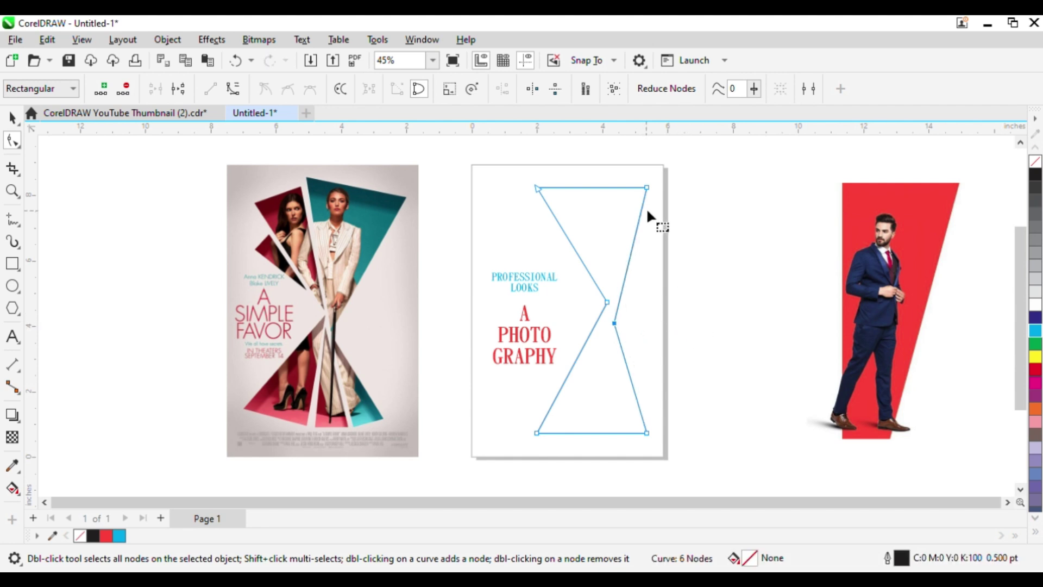
drag(647, 187, 647, 210)
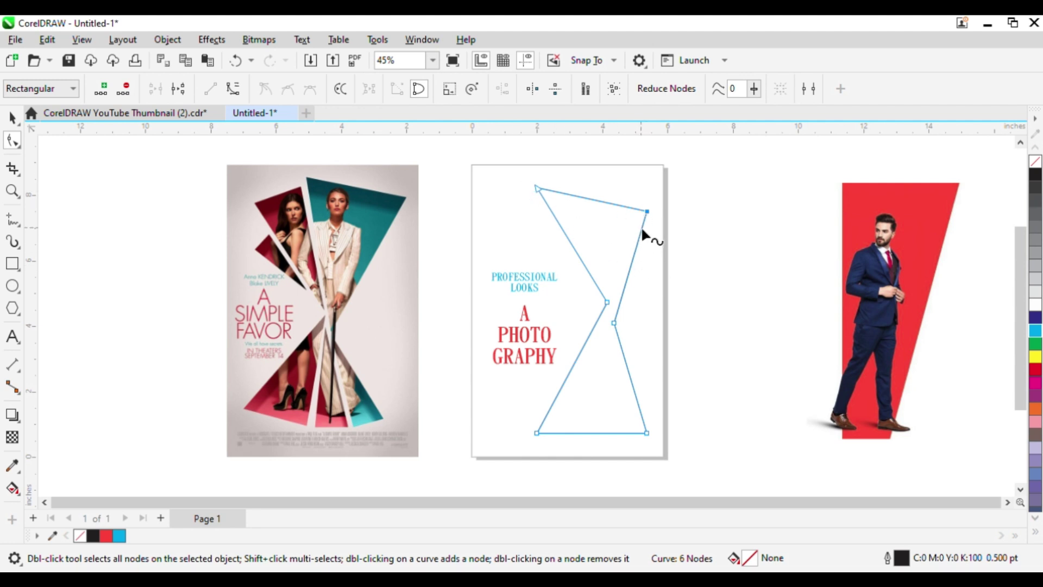
key(space)
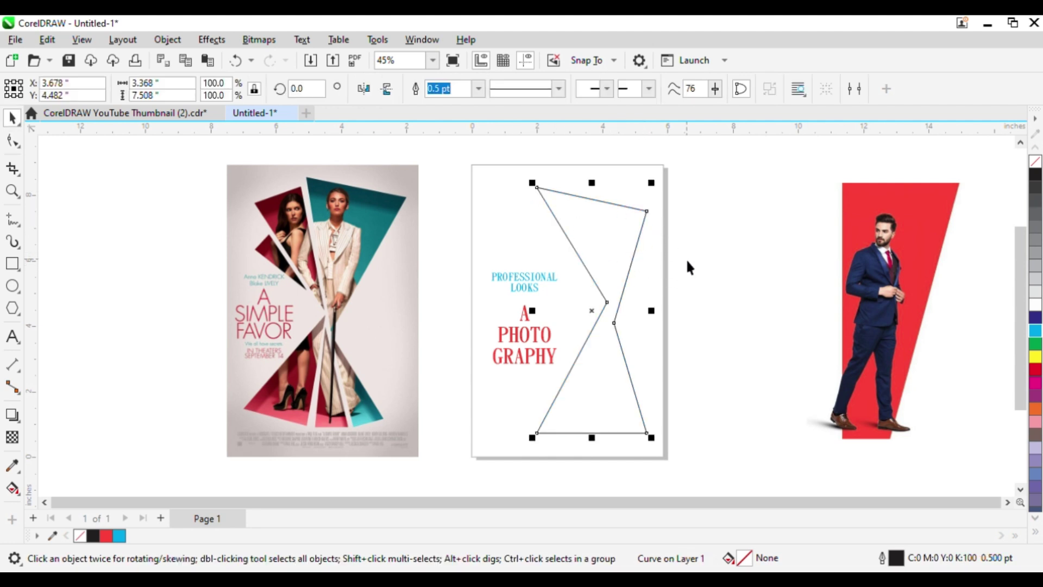
Step: Duplicate the hourglass to the left and narrow the copy's top edge so it ends at the original's upper-left corner
drag(643, 233, 568, 237)
key(space)
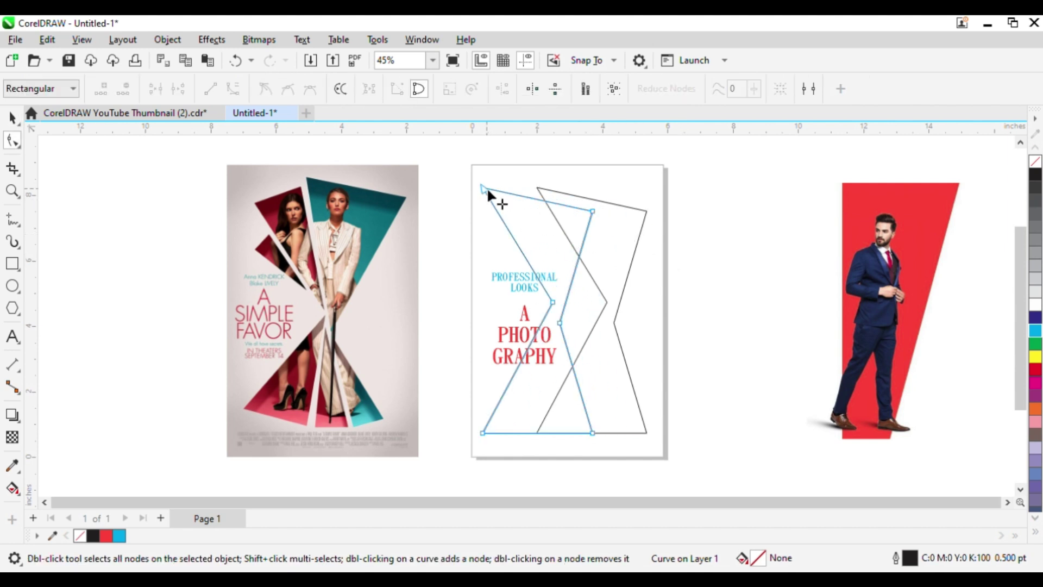
drag(592, 210, 493, 206)
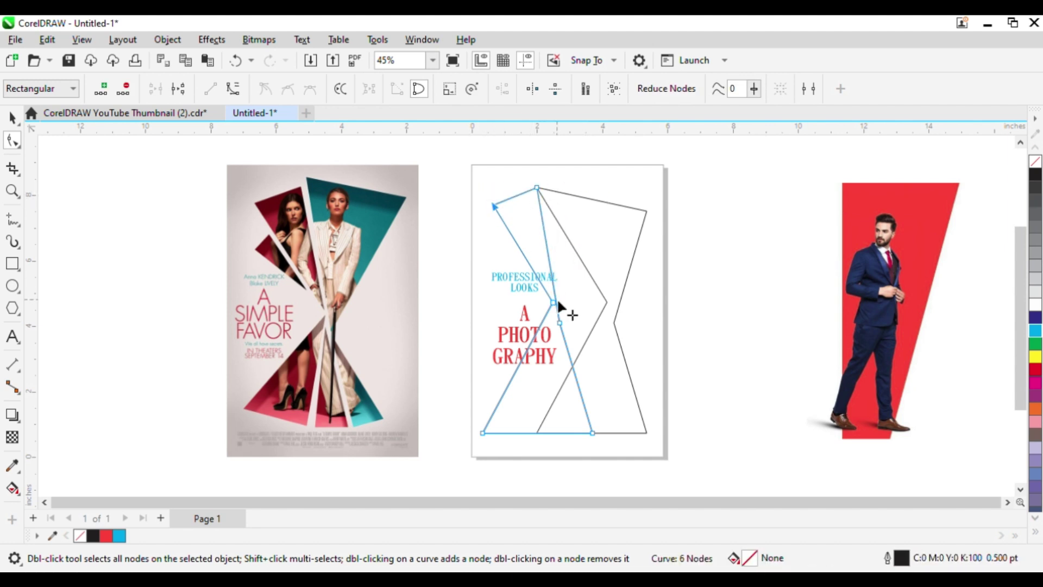
Step: Bring the copy's two waist nodes together just beside the original hourglass's left waist node
drag(560, 323, 589, 309)
scroll(595, 321, up, 2)
click(598, 299)
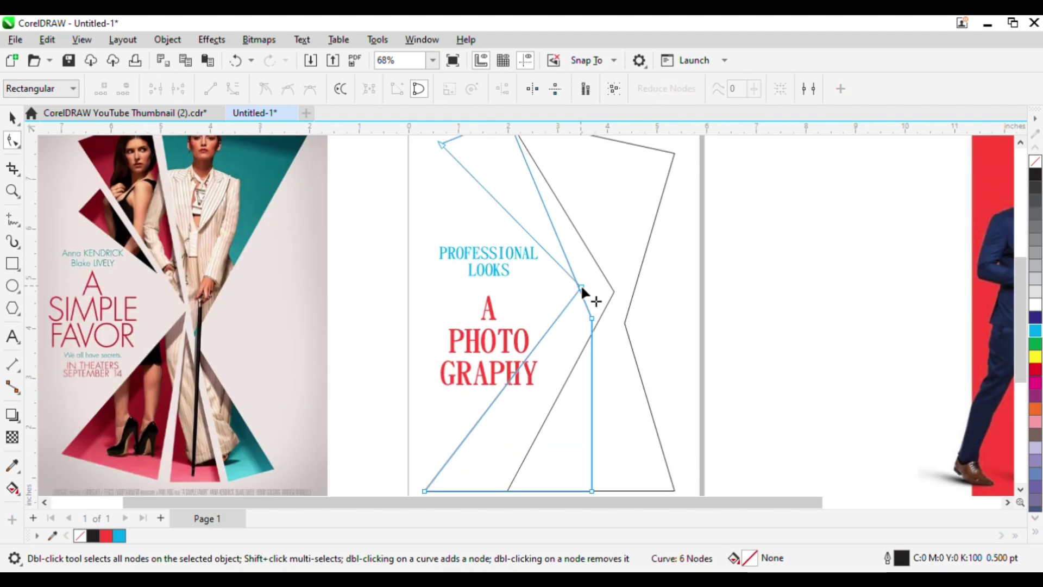
click(582, 287)
click(592, 318)
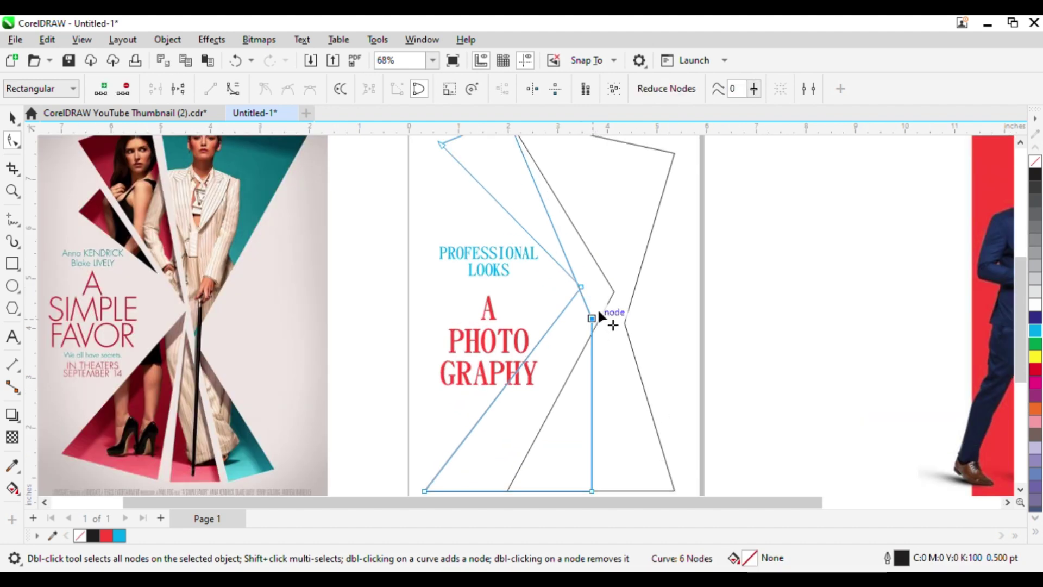
drag(592, 318, 608, 294)
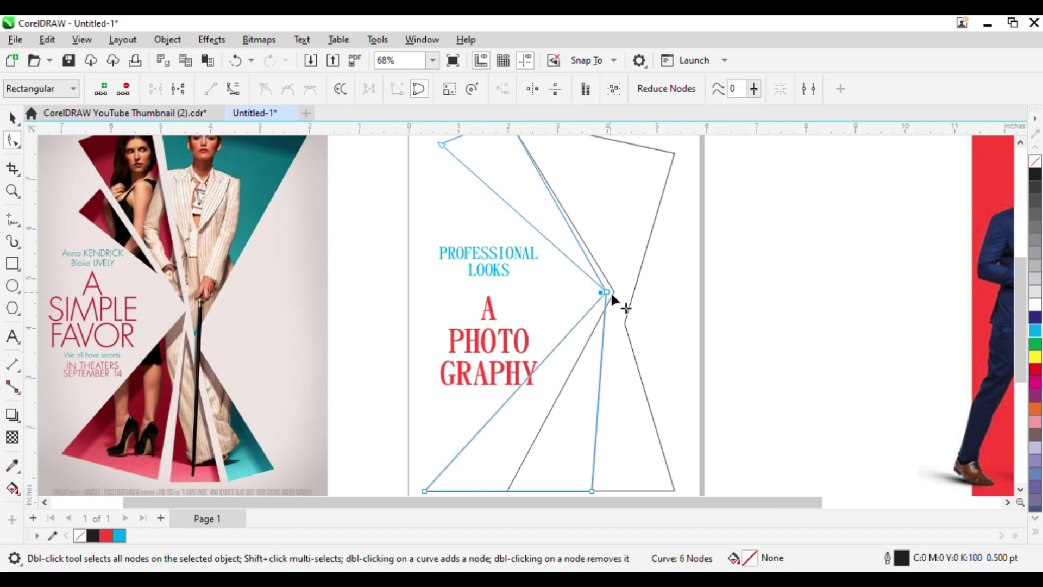
scroll(597, 265, down, 1)
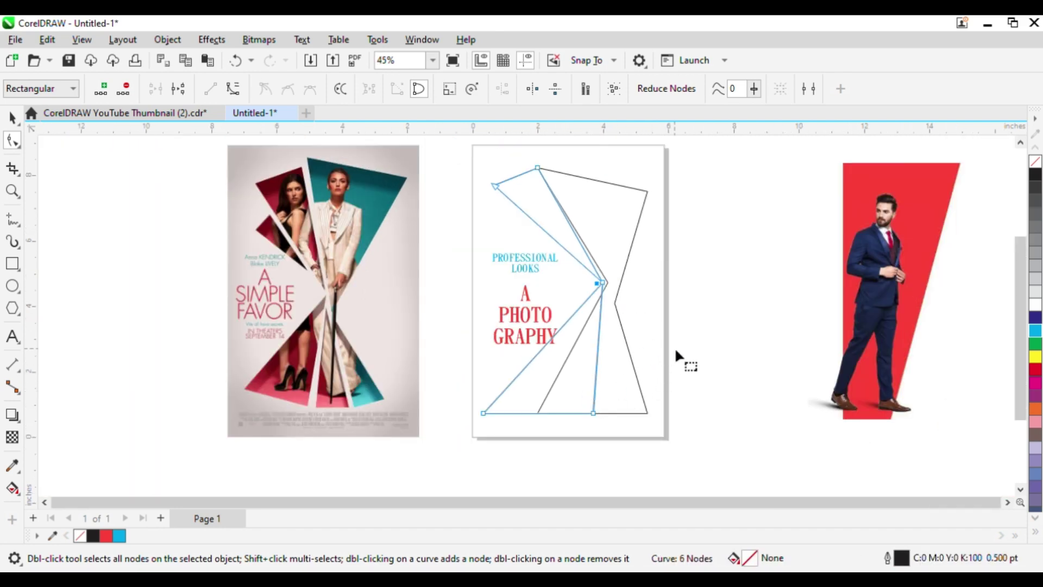
Step: Move the left hourglass's upper-right corner slightly left to open a gap beside the right hourglass
key(space)
click(725, 266)
scroll(566, 266, down, 1)
key(F2)
drag(384, 168, 616, 349)
key(space)
click(639, 283)
key(F10)
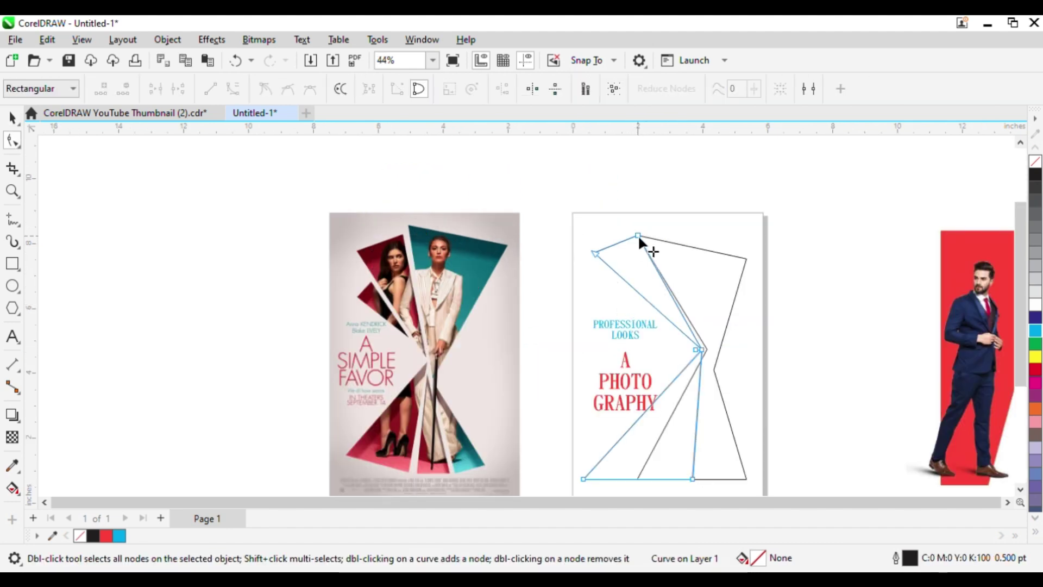
drag(637, 235, 631, 236)
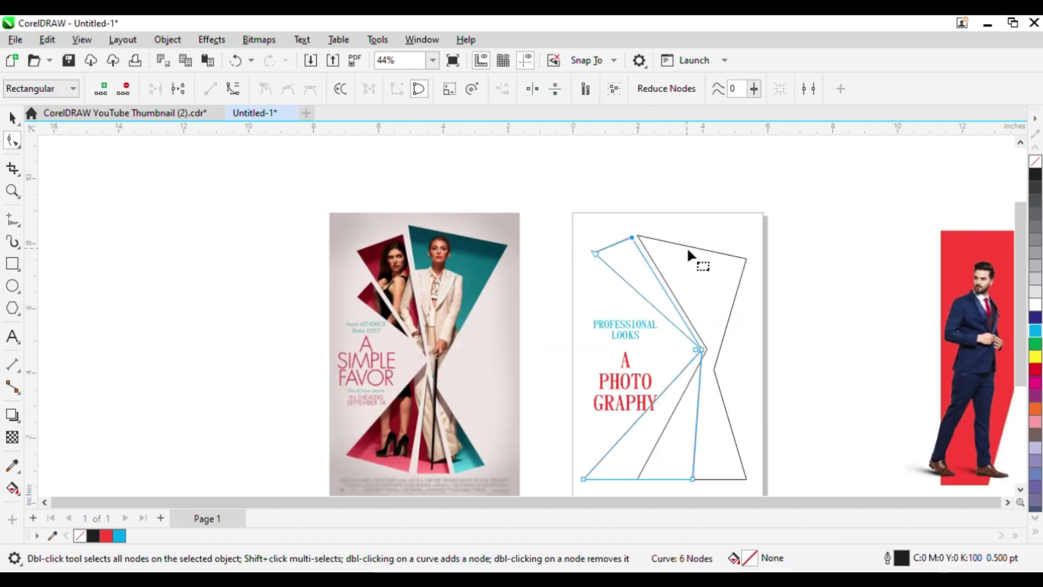
key(space)
click(807, 328)
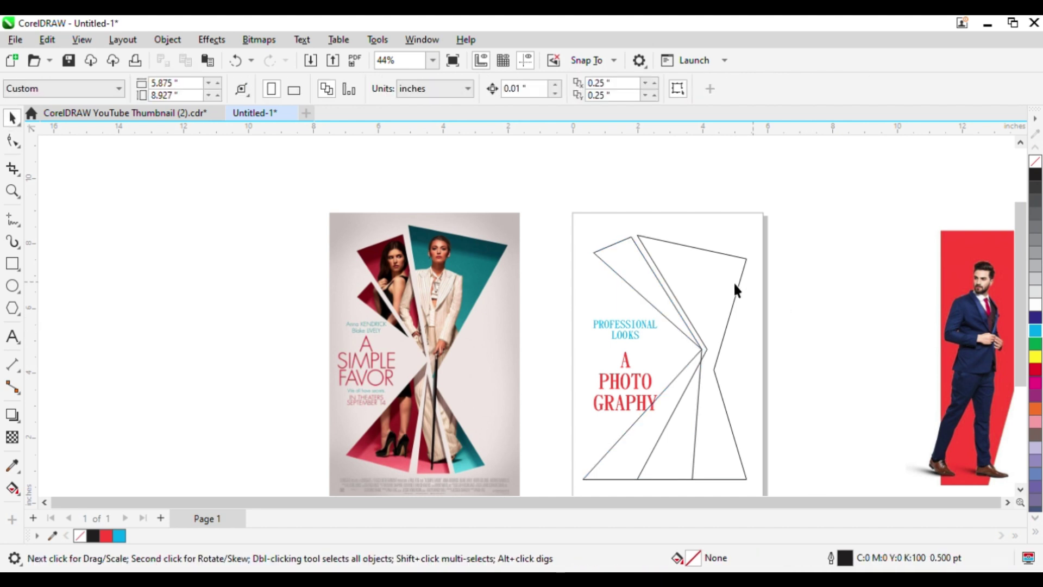
Step: Move the left hourglass's lower-left corner inward to narrow its base
scroll(510, 266, down, 1)
key(F2)
drag(466, 235, 647, 413)
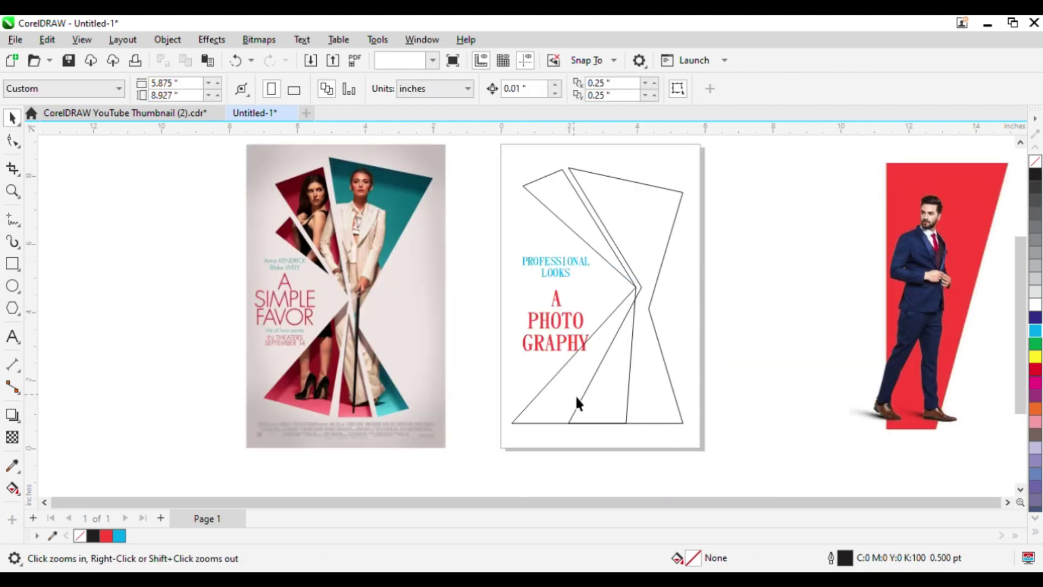
key(space)
click(635, 421)
key(F10)
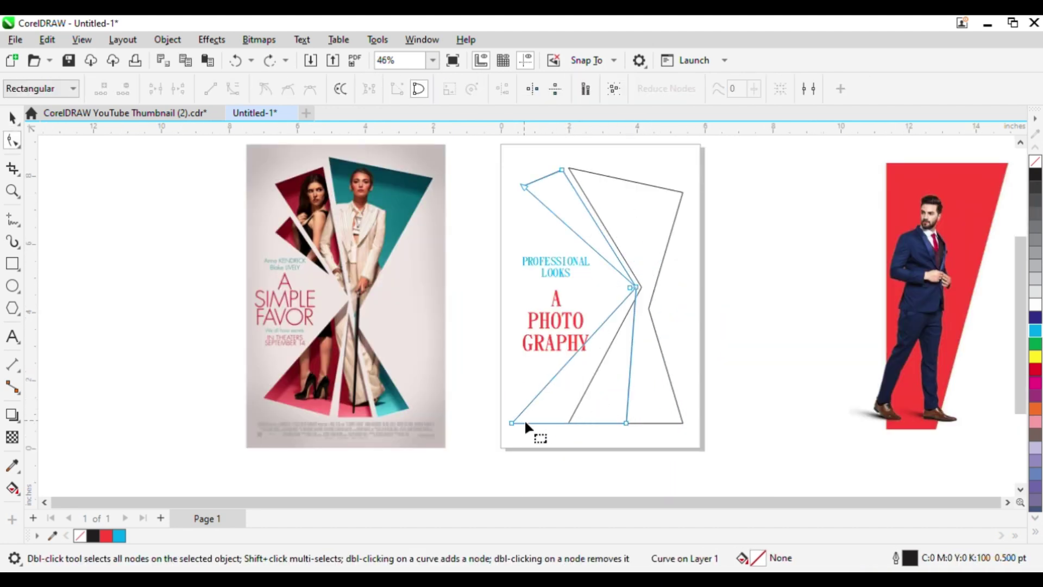
drag(512, 423, 546, 423)
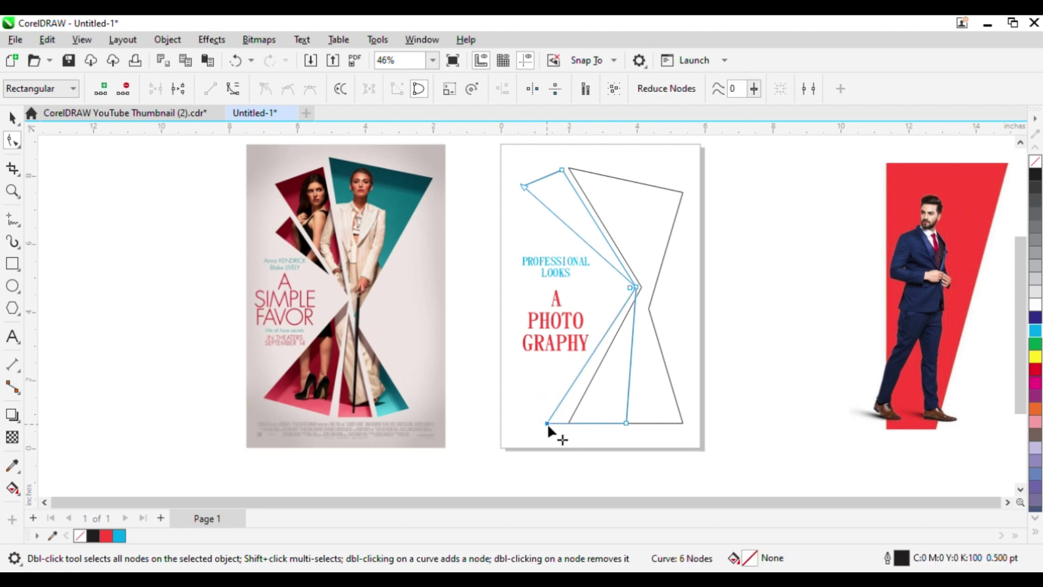
Step: Narrow the right hourglass's base with a slight slant, and shift the left hourglass's lower-right corner beside it and slightly down
click(658, 395)
click(572, 415)
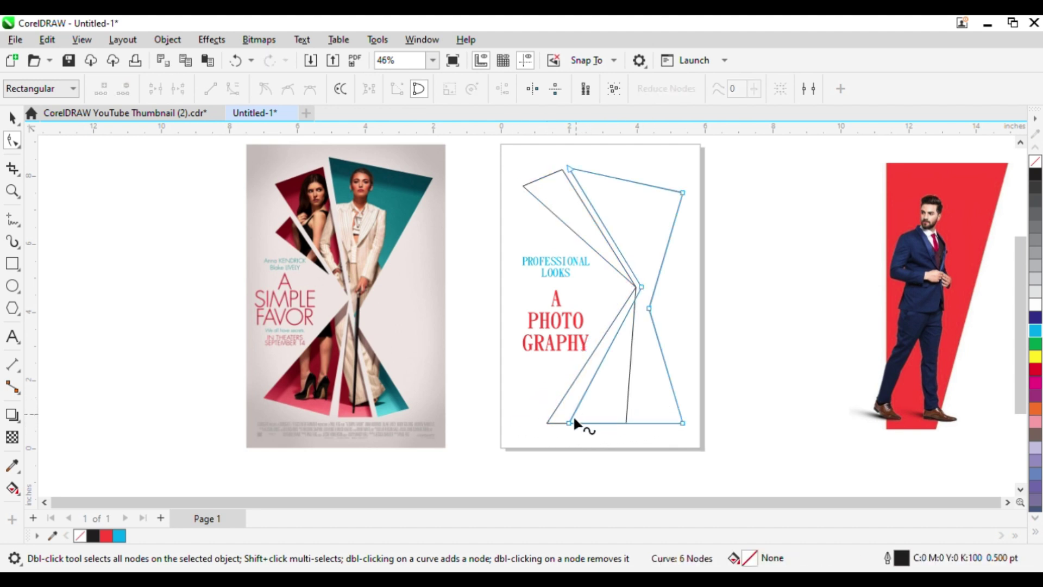
drag(568, 422, 641, 424)
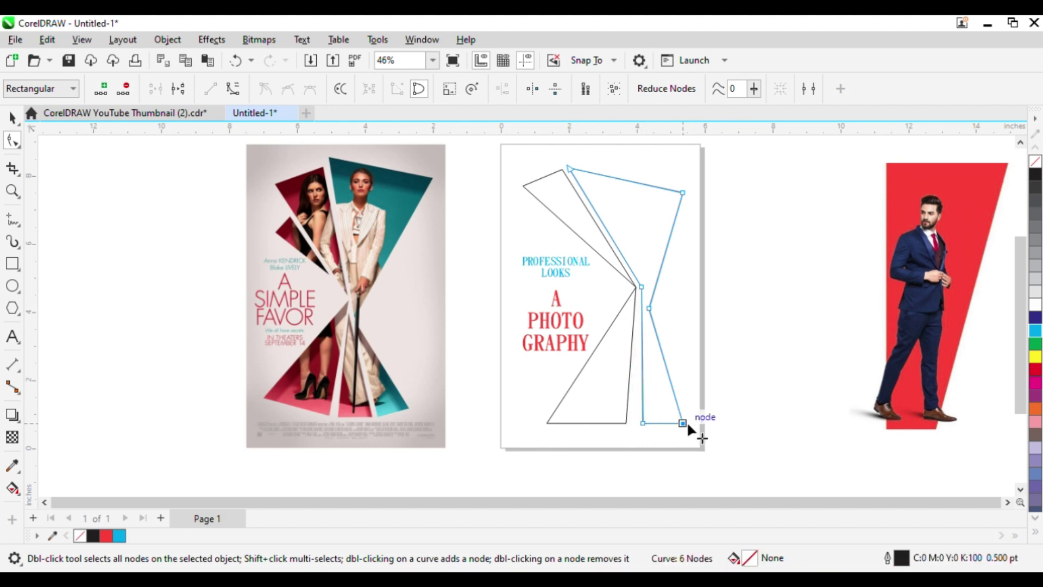
drag(683, 423, 631, 428)
click(644, 423)
click(609, 422)
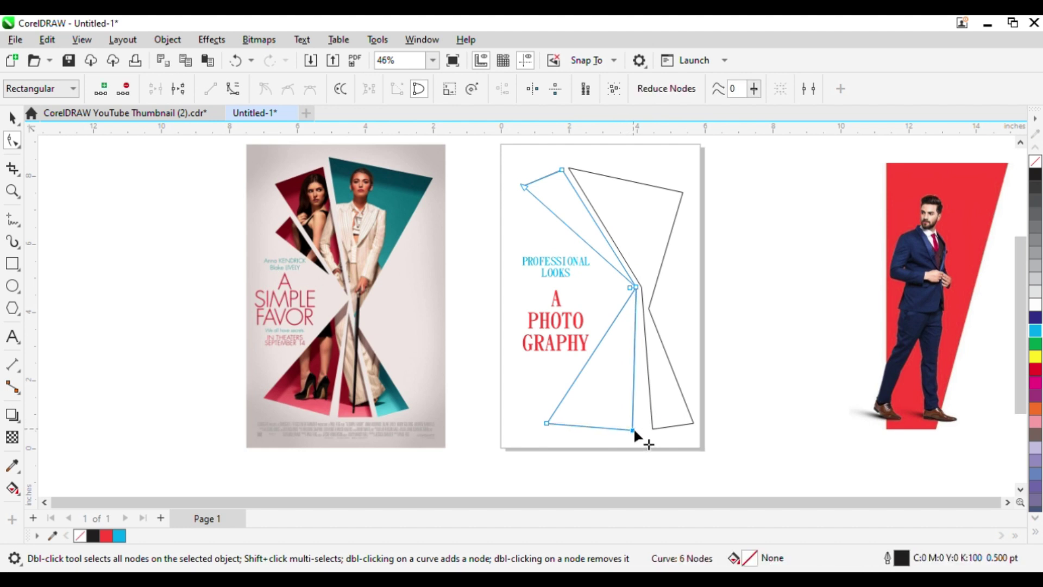
key(space)
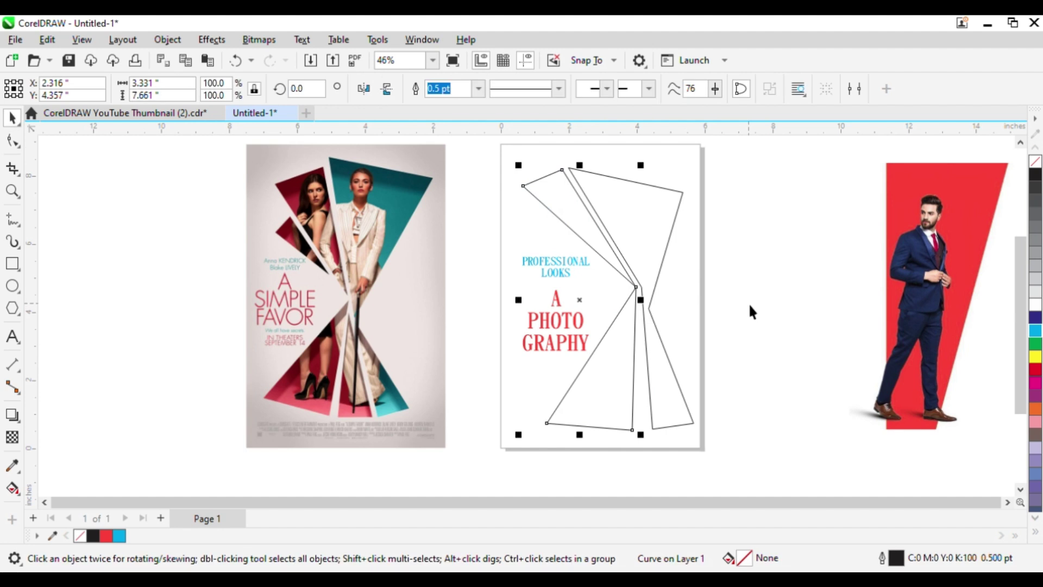
click(748, 302)
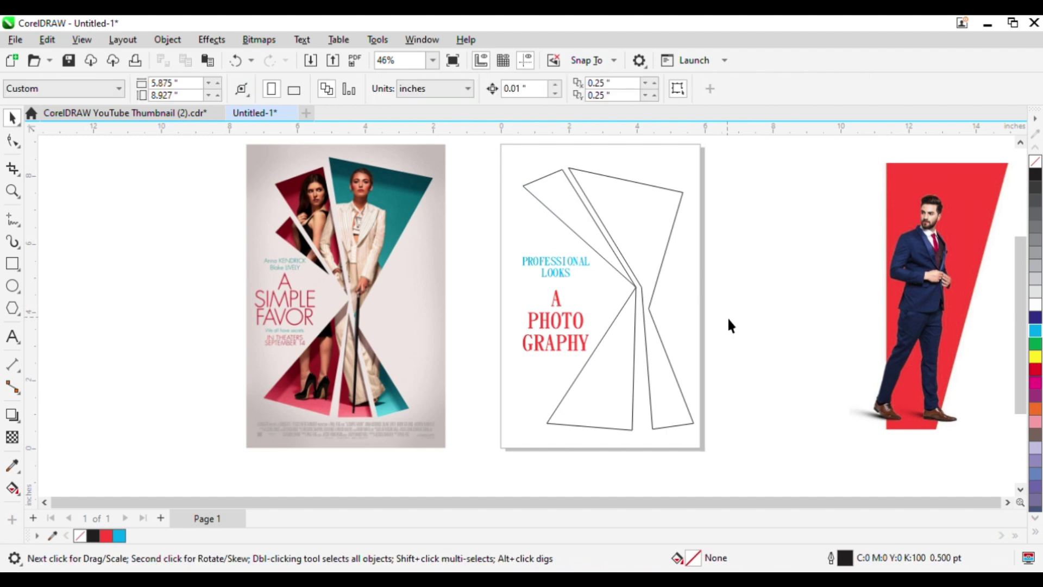
Step: Select both hourglass panels and stretch them upward to about 103.6% of their height
click(579, 207)
shift+click(649, 205)
mouse_move(603, 162)
mouse_down()
mouse_move(616, 168)
mouse_move(617, 159)
mouse_up()
click(746, 259)
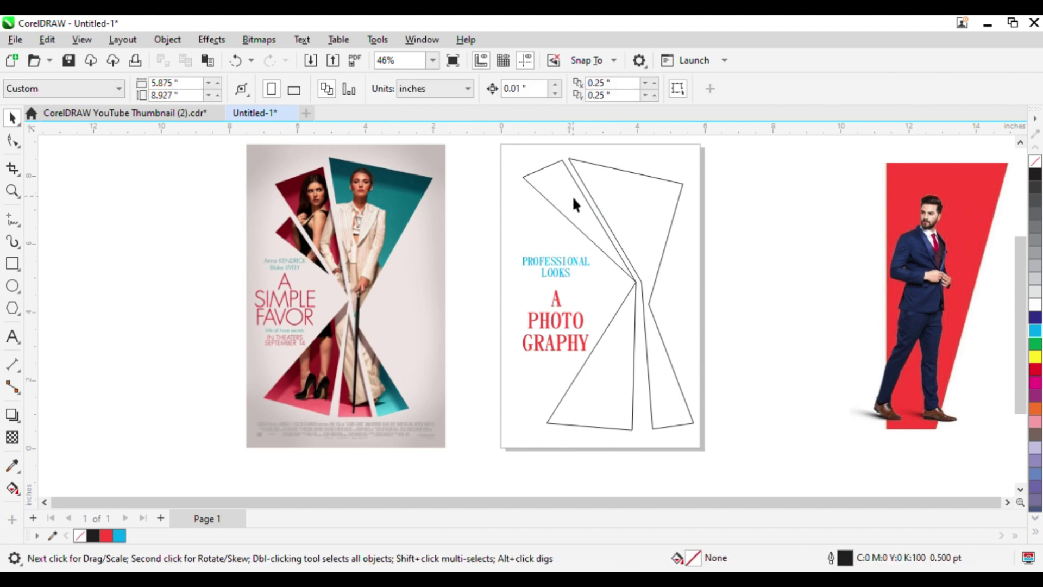
Step: Duplicate the left hourglass slightly to the left and shift the copy's top edge down and left
click(574, 205)
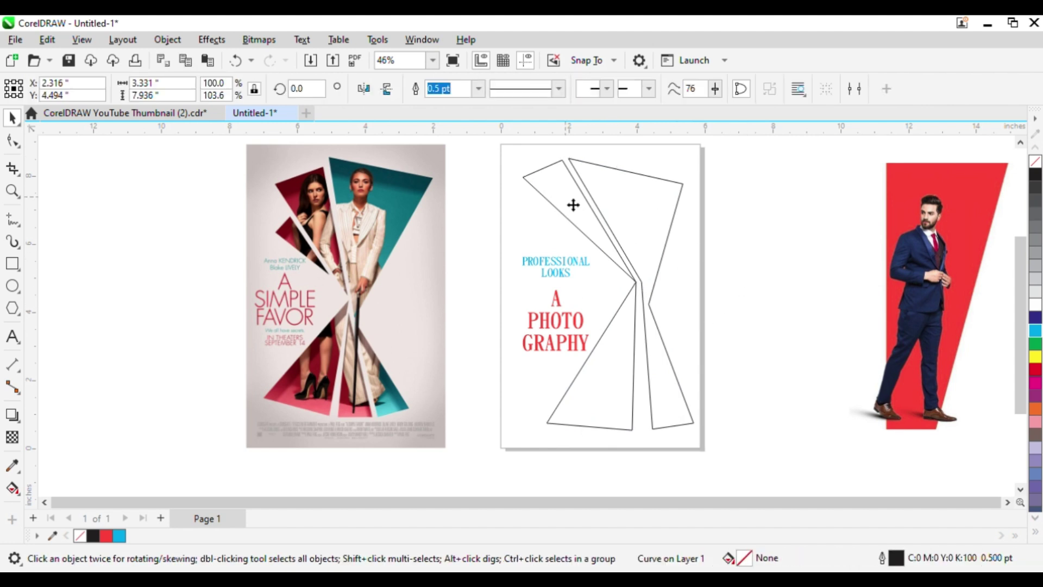
drag(573, 205, 565, 207)
key(F10)
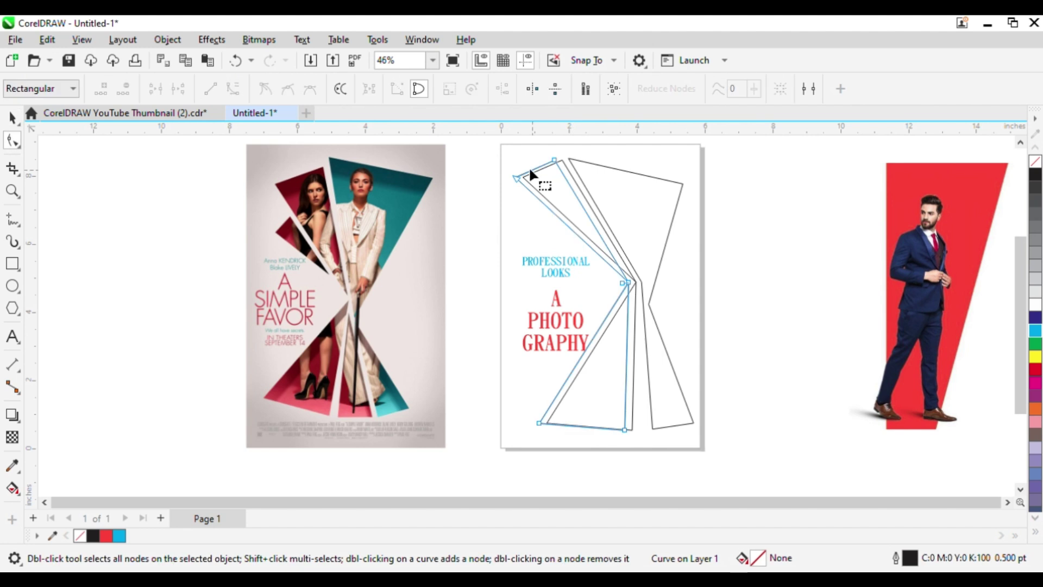
mouse_move(556, 159)
mouse_down()
mouse_move(547, 181)
mouse_move(539, 177)
mouse_move(550, 176)
mouse_up()
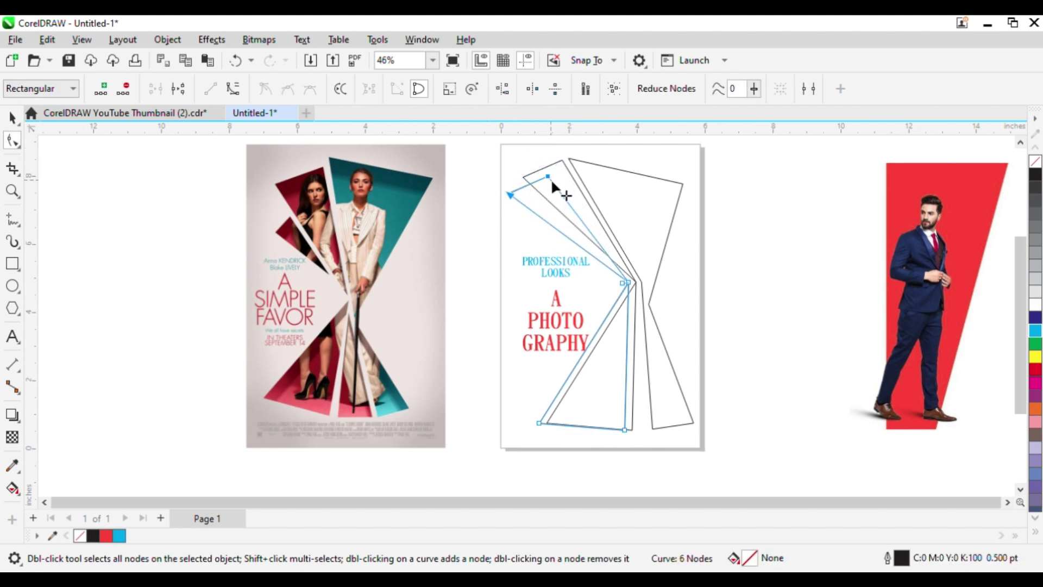
key(space)
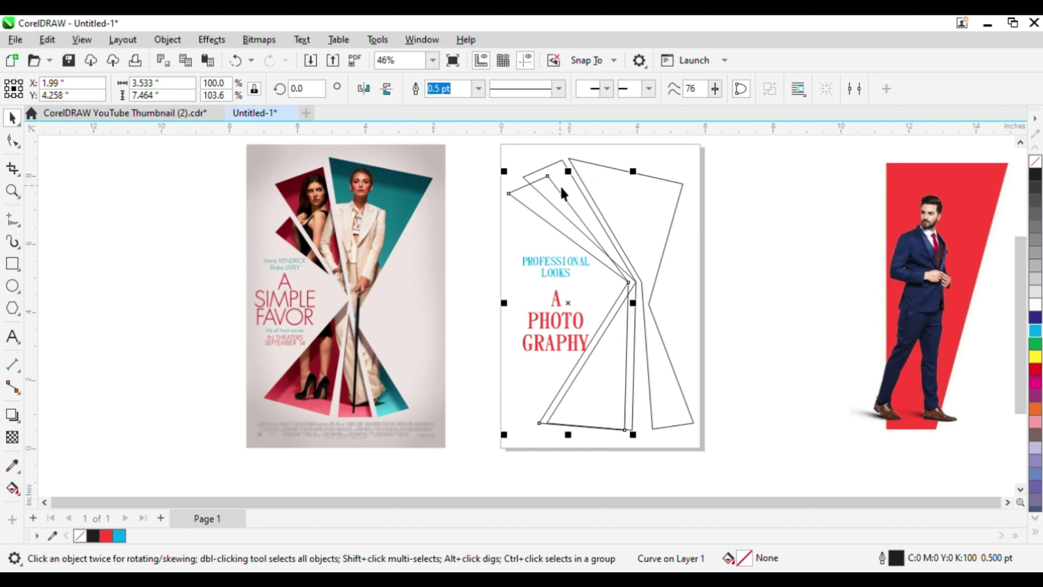
key(space)
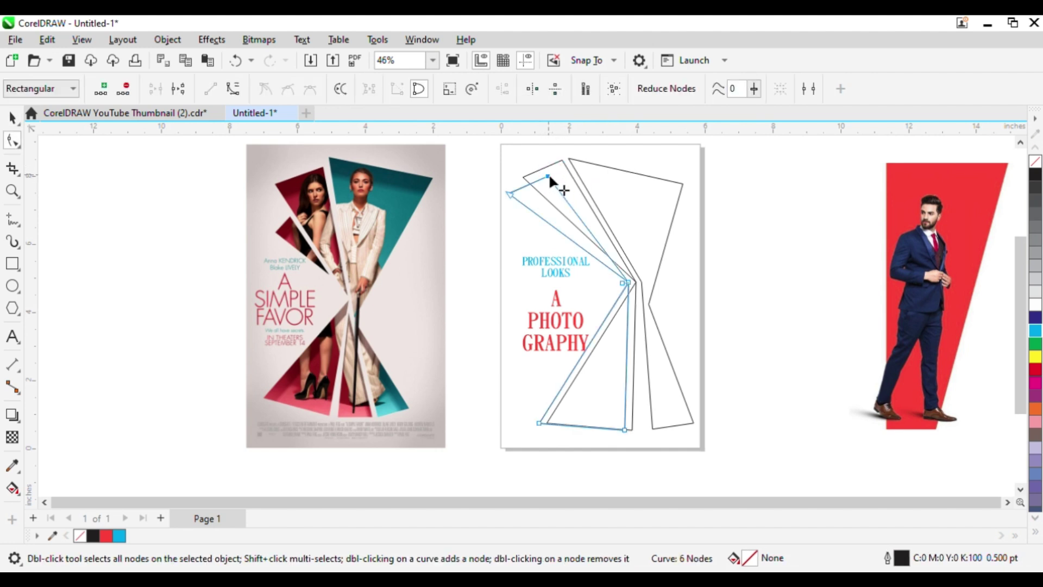
Step: Move the copy's upper-right corner beside the original's upper-left corner, leaving a short slanted top edge
mouse_move(547, 176)
mouse_down()
mouse_move(516, 181)
mouse_move(531, 179)
mouse_up()
scroll(516, 181, up, 5)
scroll(515, 216, down, 2)
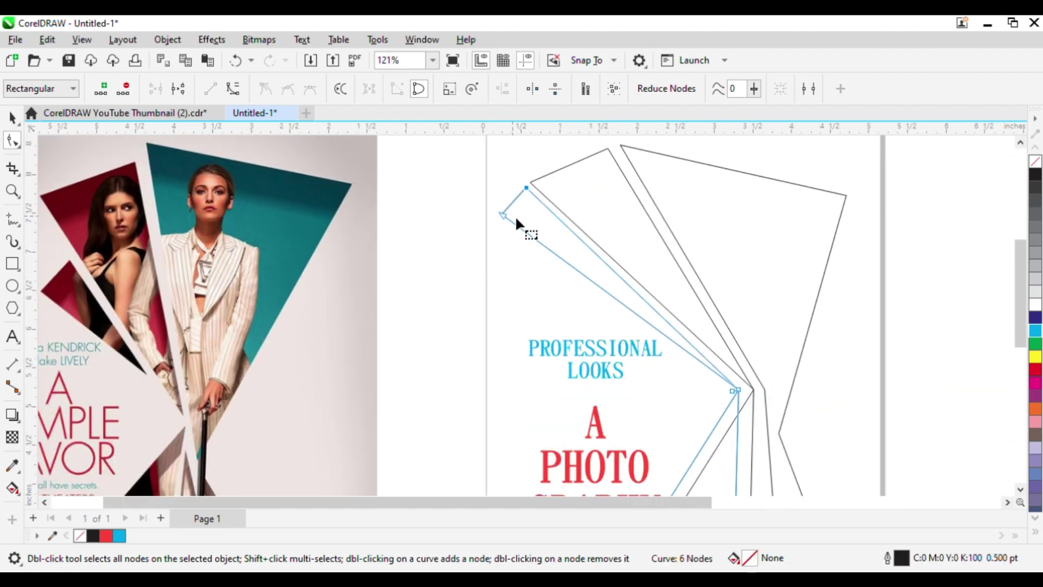
scroll(517, 219, down, 2)
scroll(523, 230, down, 2)
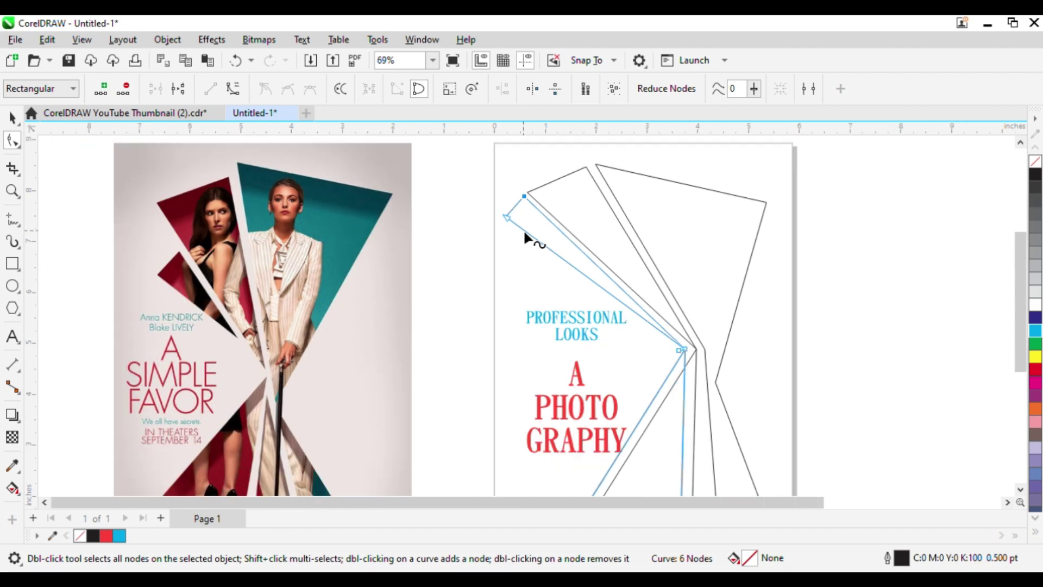
scroll(598, 449, up, 2)
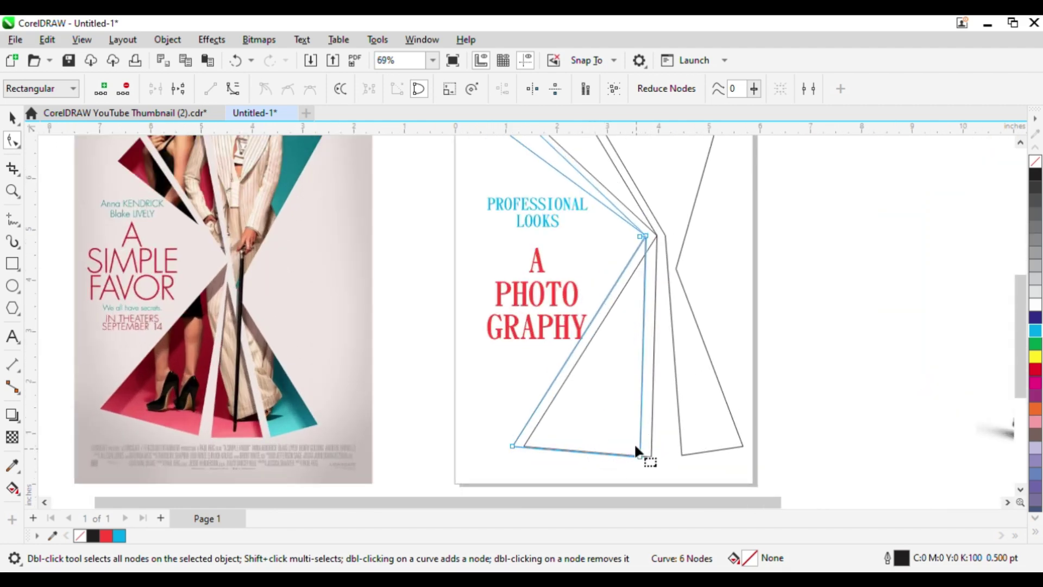
scroll(601, 407, down, 2)
scroll(592, 415, up, 1)
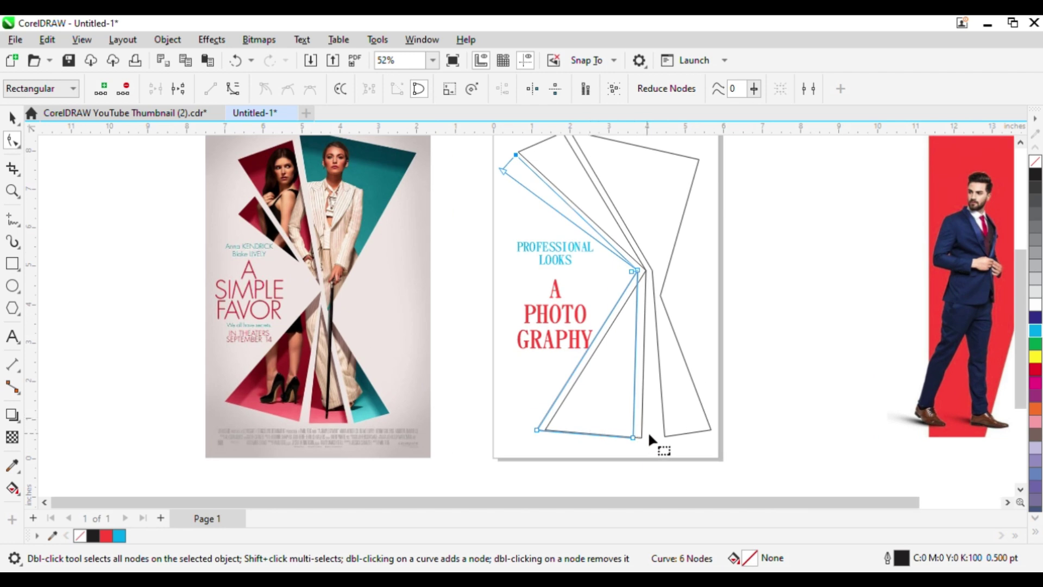
Step: Select the reshaped copy with the original left hourglass and trim the original with the copy
key(space)
drag(633, 375, 575, 421)
key(ctrl+z)
shift+click(645, 342)
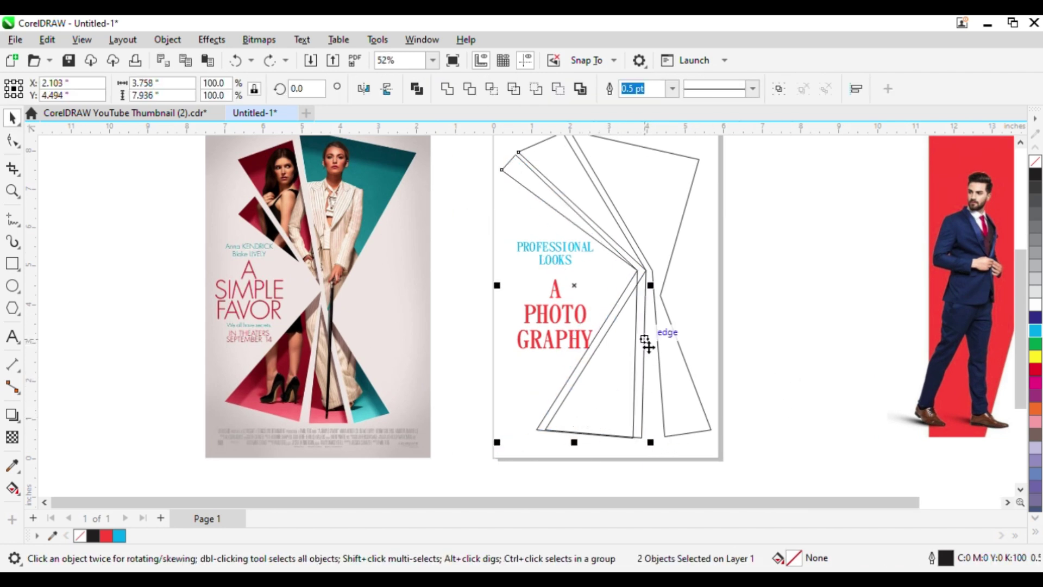
click(470, 88)
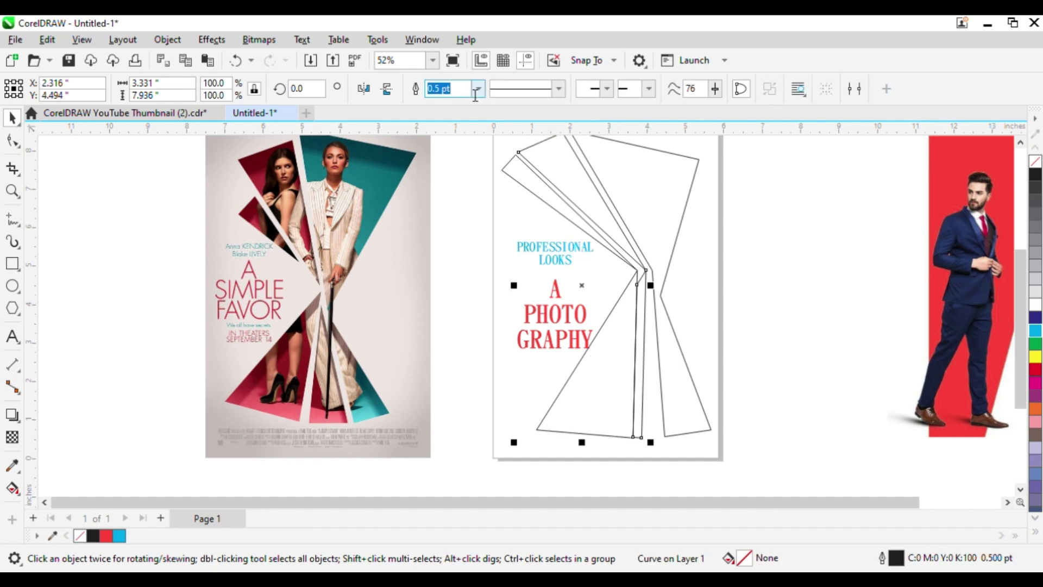
Step: Check the trim by moving each of the two pieces aside and undoing the moves
click(766, 299)
drag(634, 344, 601, 375)
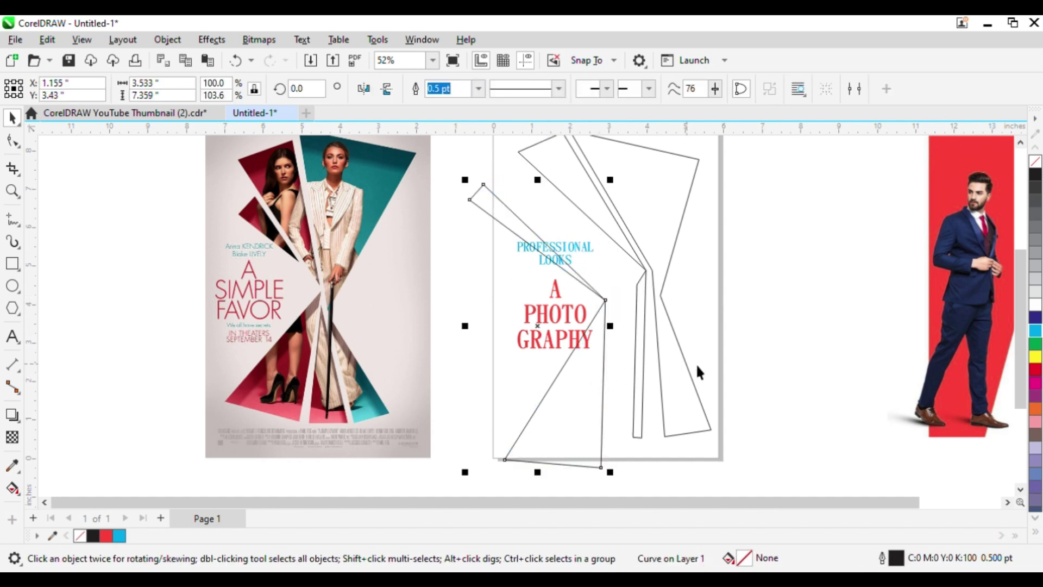
key(ctrl+z)
click(777, 325)
click(641, 318)
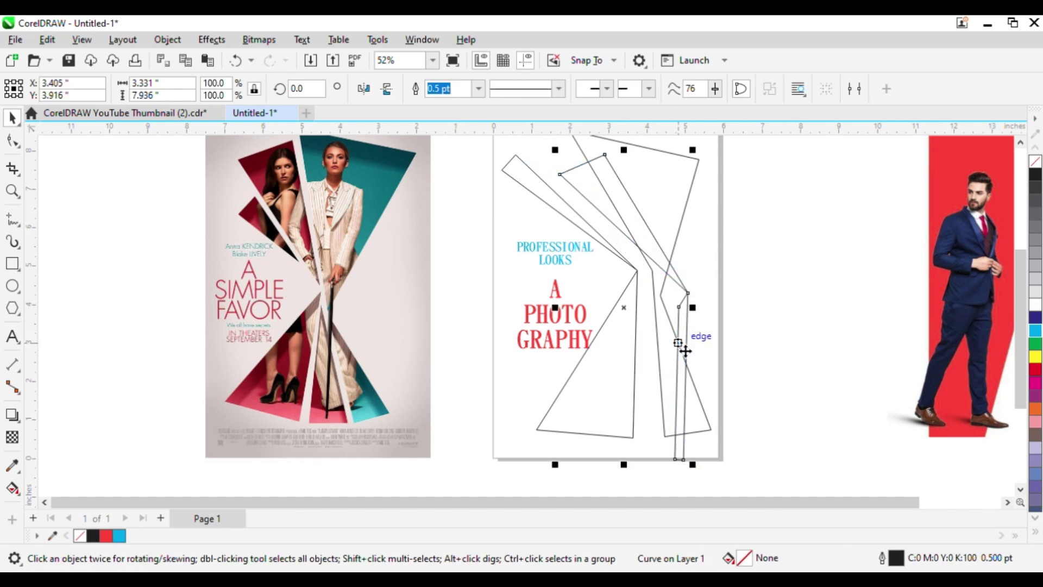
Step: Shift the trimmed middle panel's two bottom nodes right and spread them to widen its narrow base
key(F10)
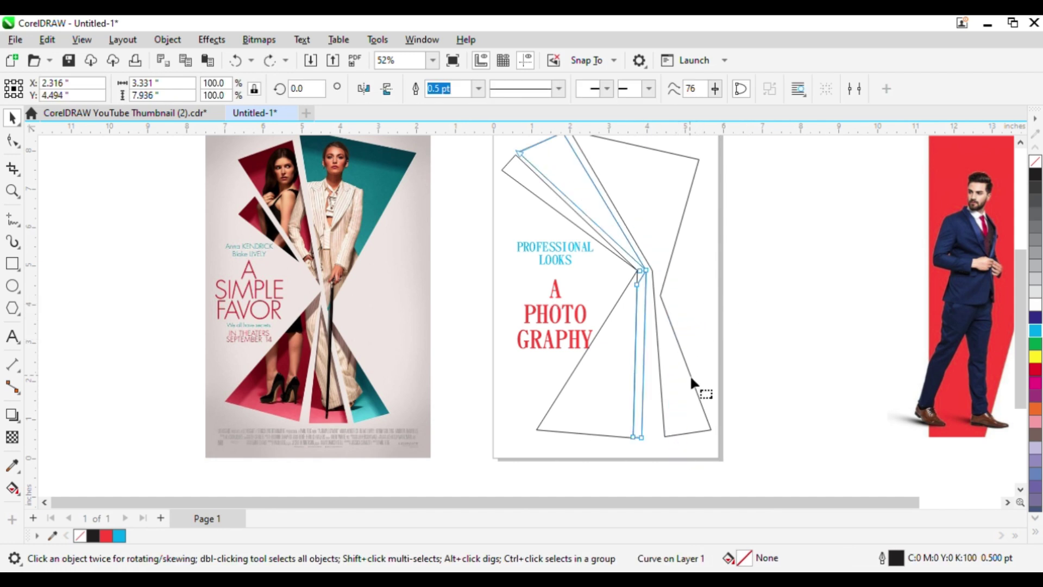
scroll(646, 432, up, 3)
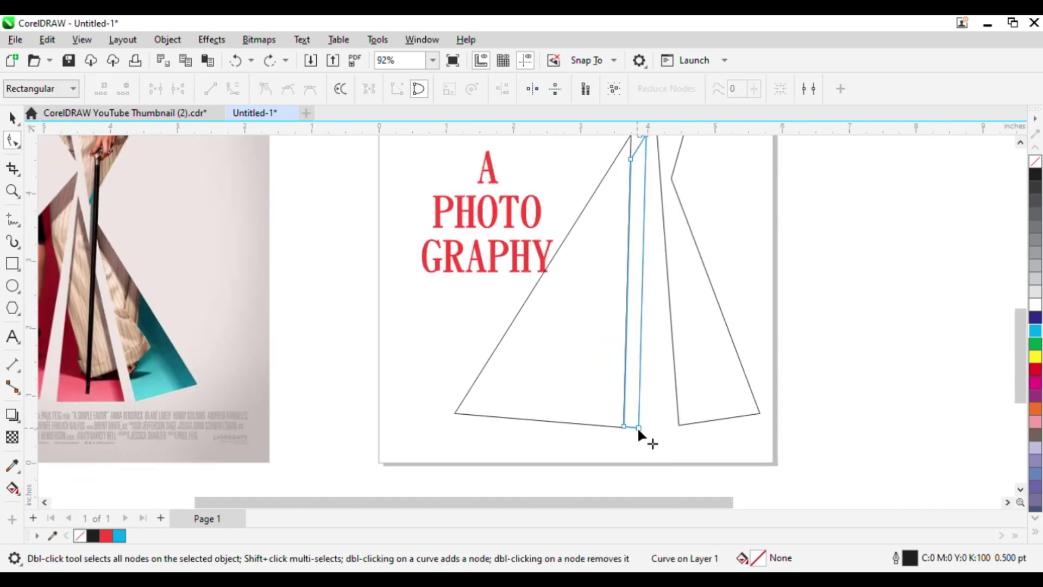
mouse_move(638, 428)
mouse_down()
mouse_move(667, 428)
mouse_move(635, 426)
mouse_up()
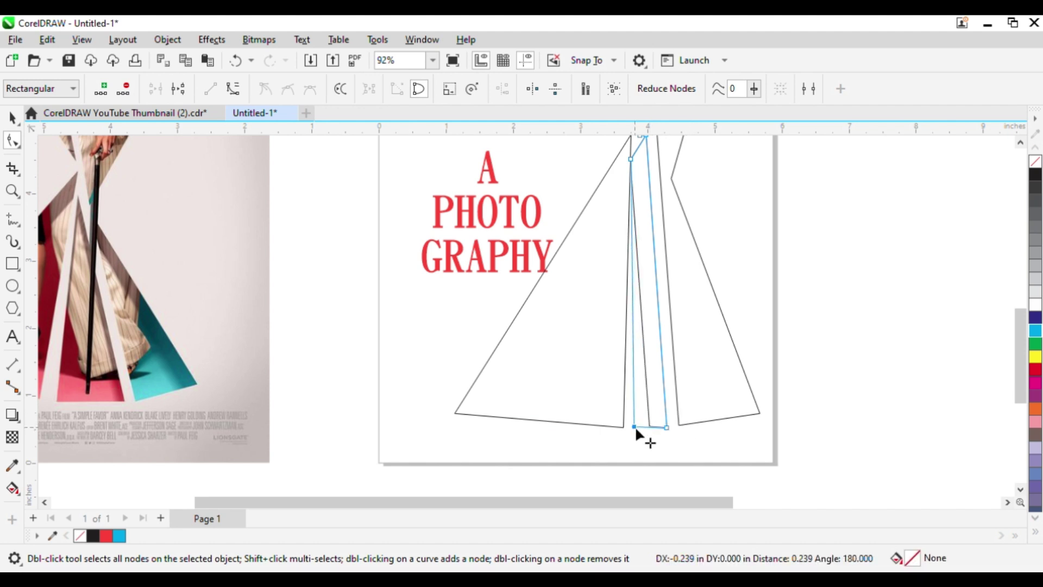
Step: Delete the extra node just below the middle panel's waist so its lower part tapers to the waist
scroll(589, 325, down, 3)
scroll(625, 235, up, 2)
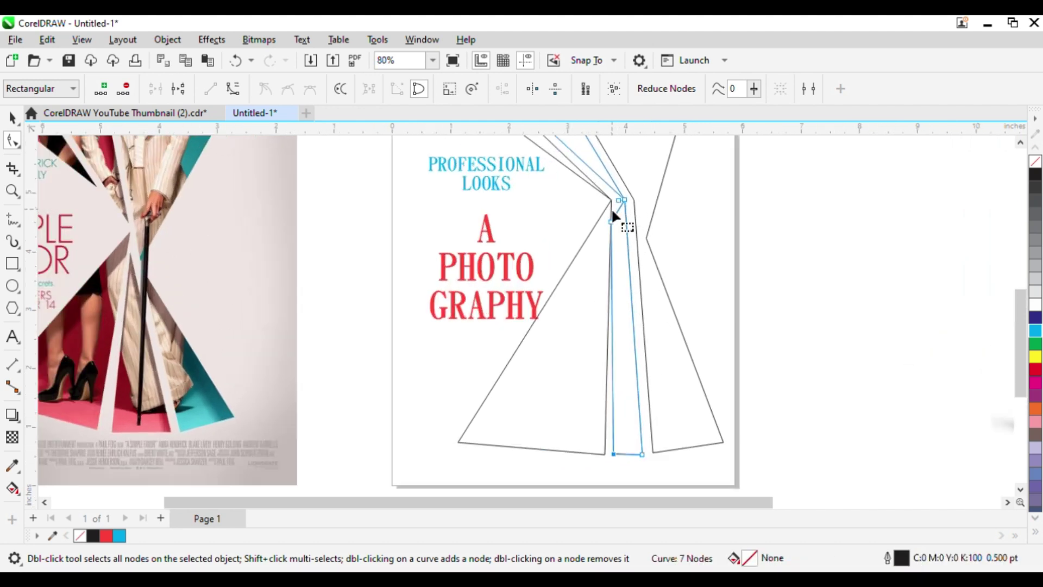
drag(602, 210, 622, 237)
key(Delete)
scroll(623, 244, down, 3)
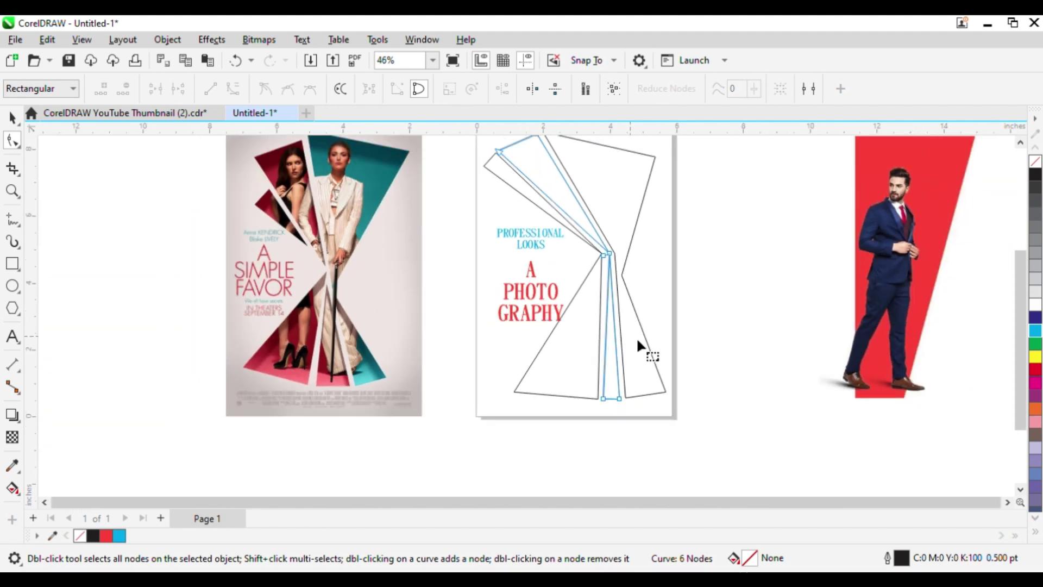
Step: Bring the right panel's two waist nodes together at a single point between its sides
key(space)
click(720, 223)
key(F3)
key(F2)
drag(401, 188, 827, 409)
drag(478, 226, 686, 383)
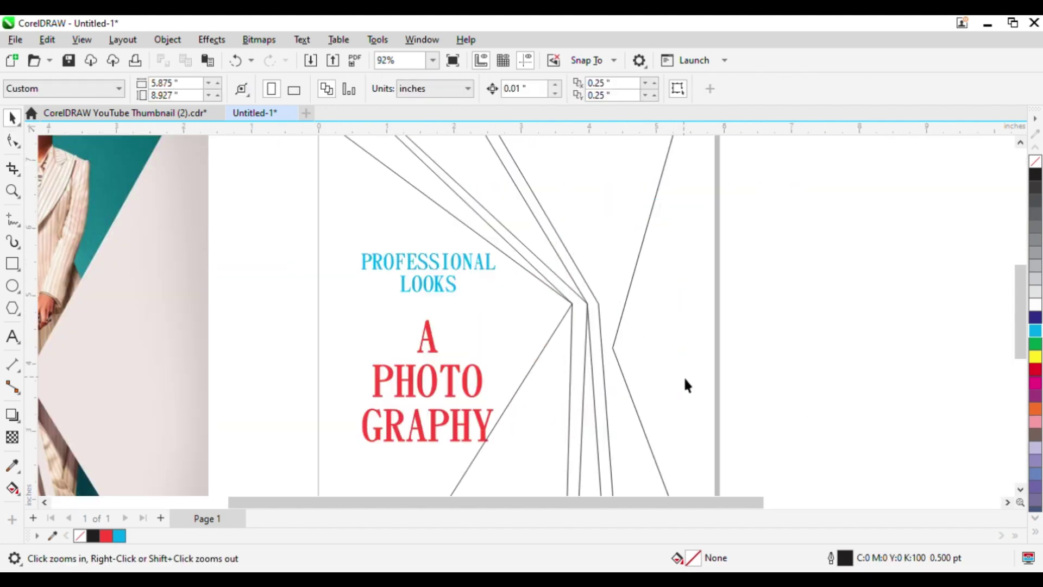
key(space)
click(611, 275)
key(F10)
scroll(614, 272, up, 2)
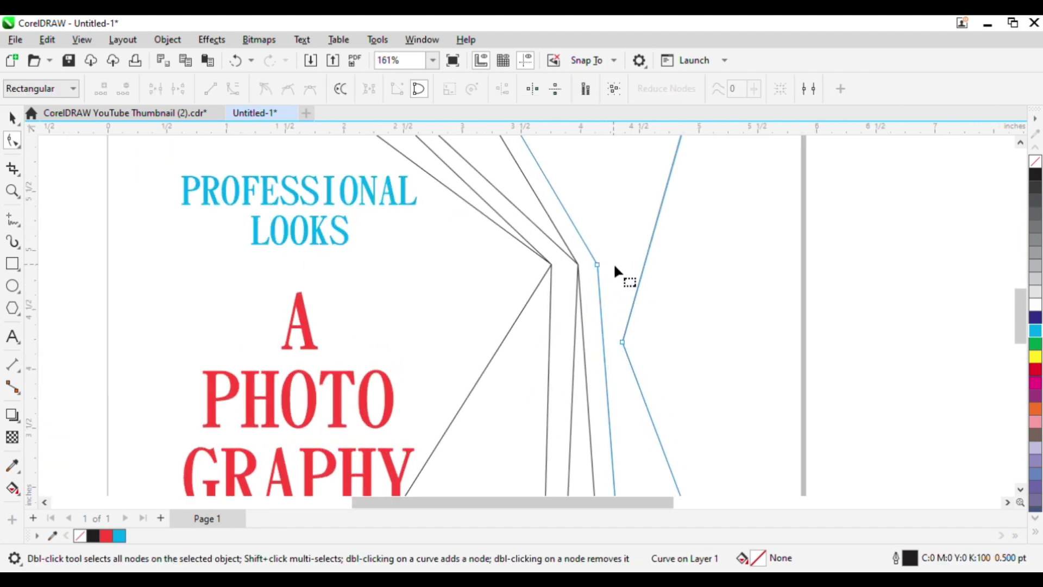
click(599, 266)
drag(600, 266, 616, 333)
key(ctrl+z)
drag(680, 298, 625, 266)
Step: Move the waist nodes of the middle and left panels to meet the right panel's waist point
click(569, 249)
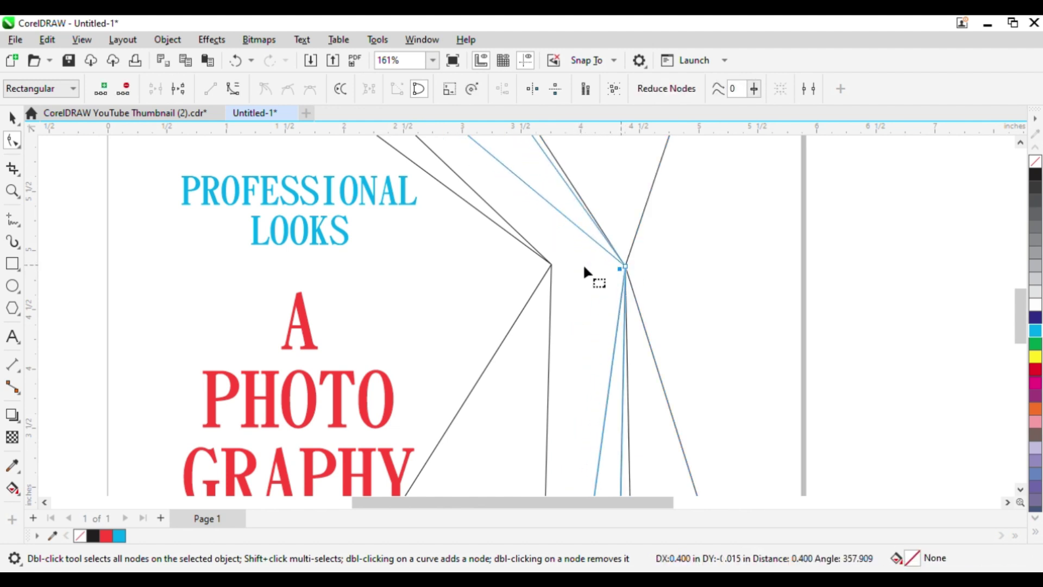
click(552, 265)
drag(552, 265, 627, 266)
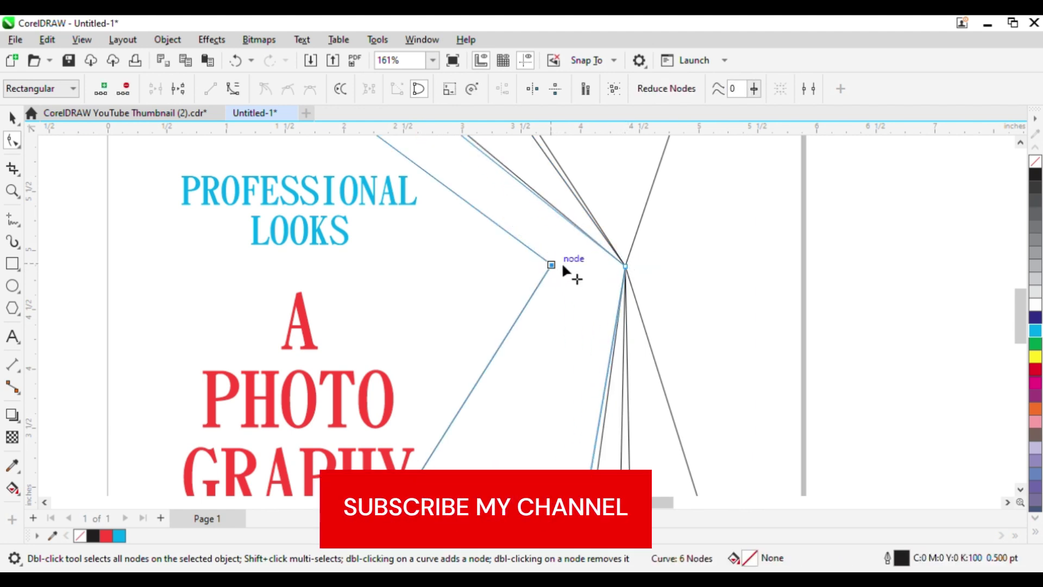
drag(563, 266, 625, 266)
scroll(565, 298, down, 4)
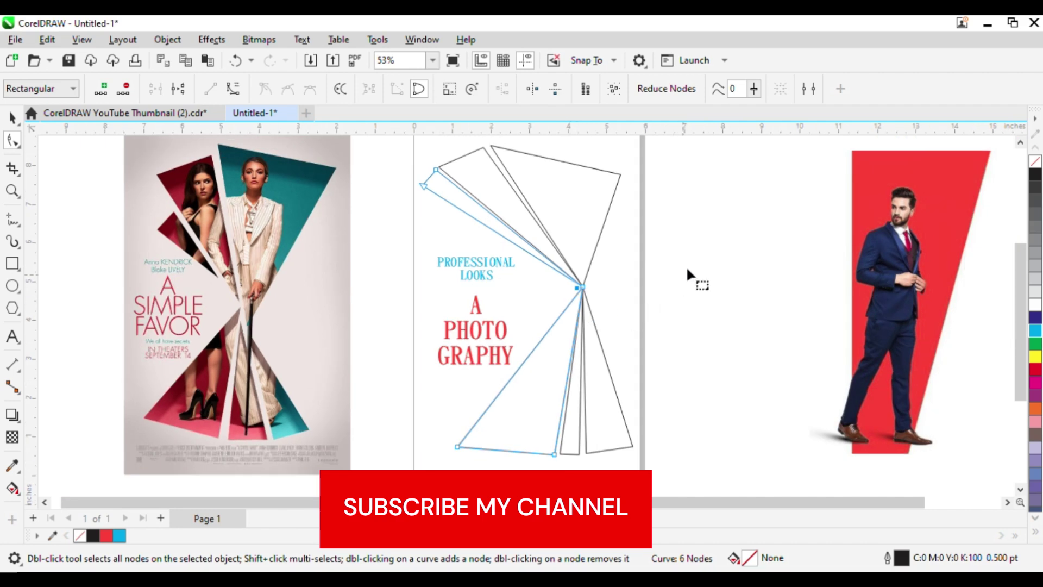
Step: Undo the waist-node moves that joined the left and middle panels to the right panel's waist point
key(space)
click(704, 233)
scroll(698, 297, down, 1)
key(F2)
drag(327, 174, 836, 437)
drag(258, 166, 541, 429)
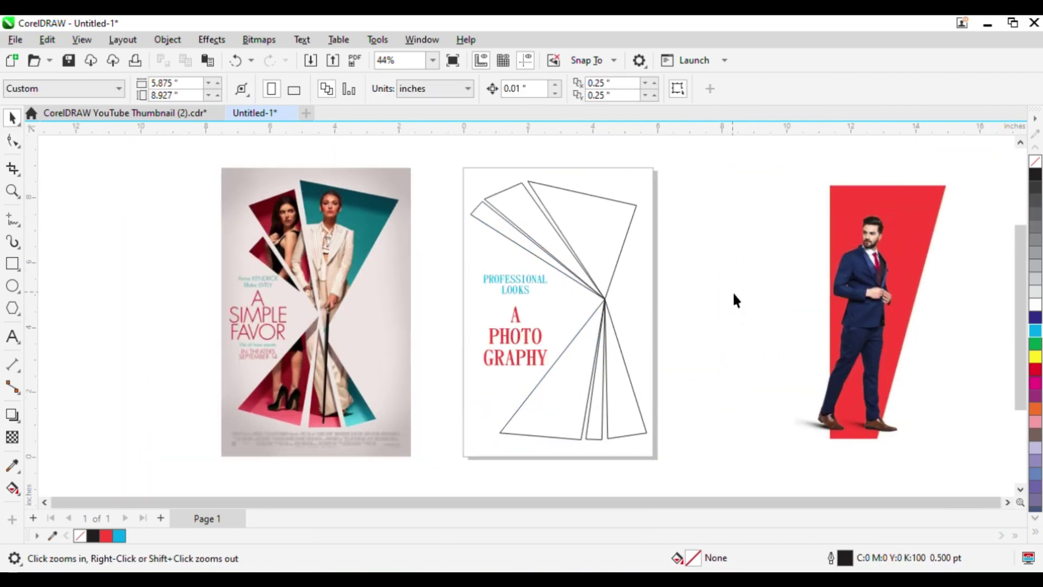
drag(255, 184, 715, 476)
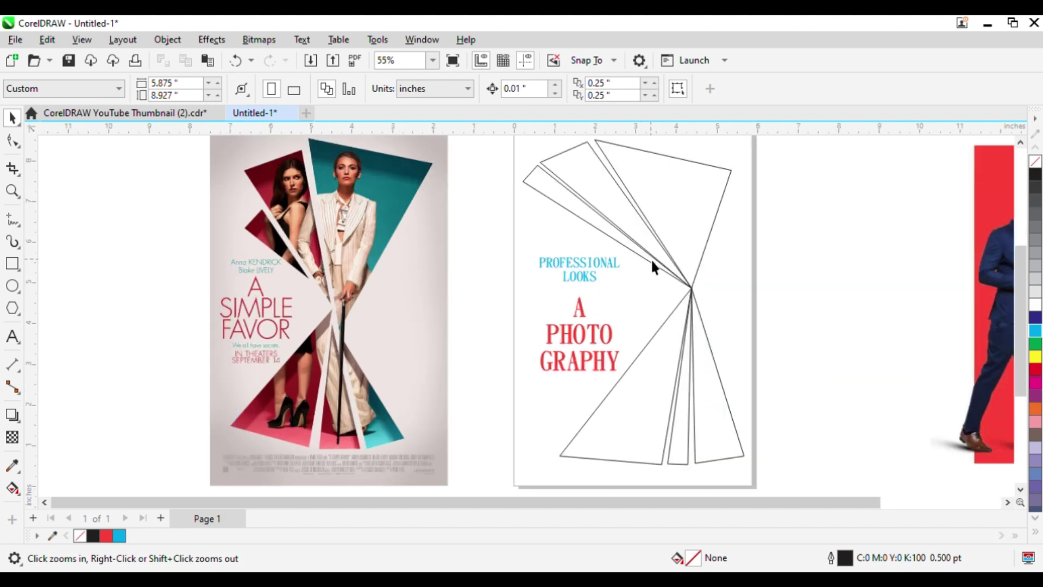
key(ctrl+z)
key(ctrl+z)
click(757, 284)
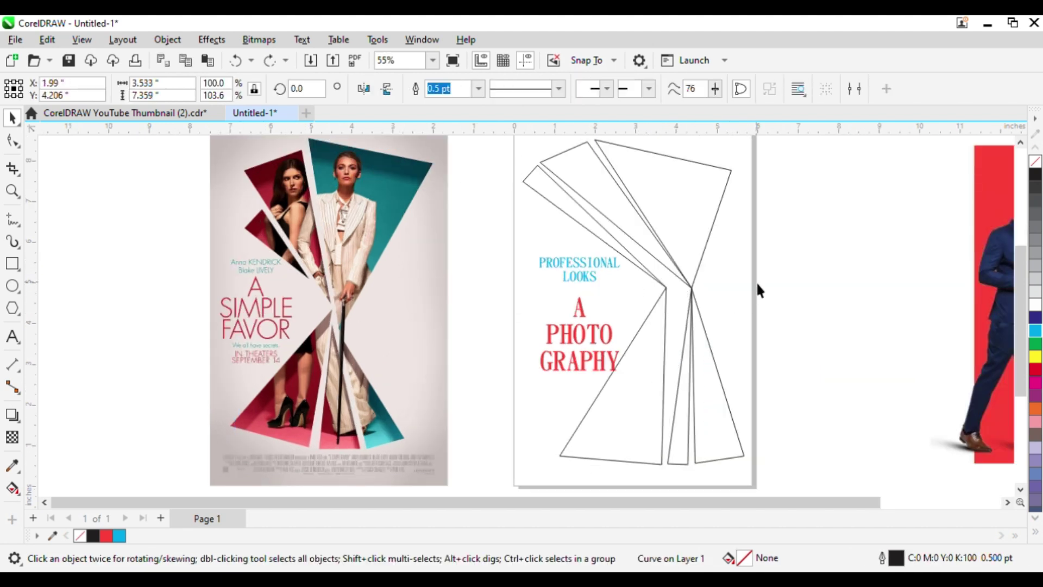
key(Escape)
key(ctrl+shift+z)
key(Escape)
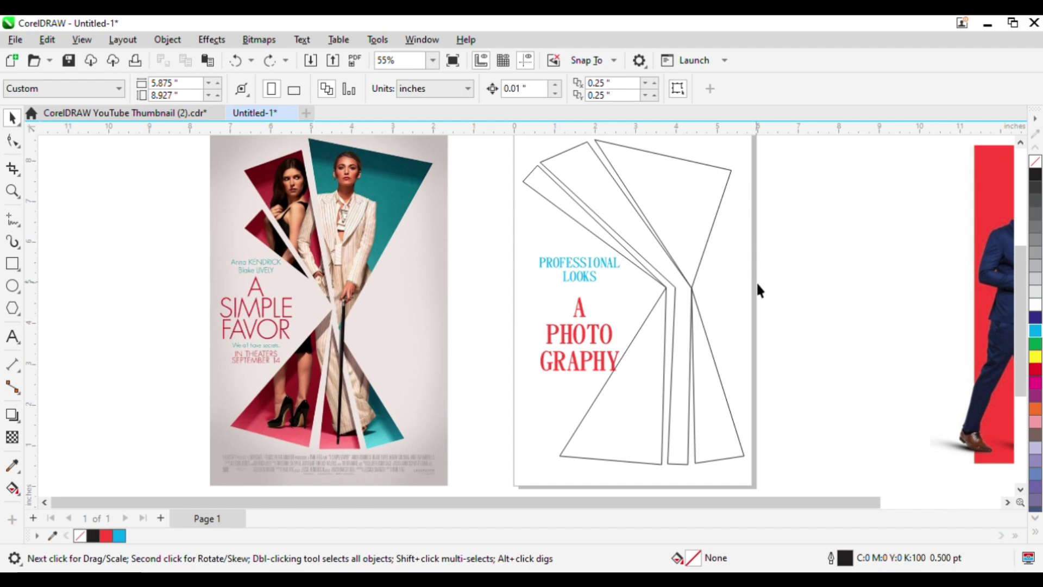
key(space)
drag(577, 250, 700, 336)
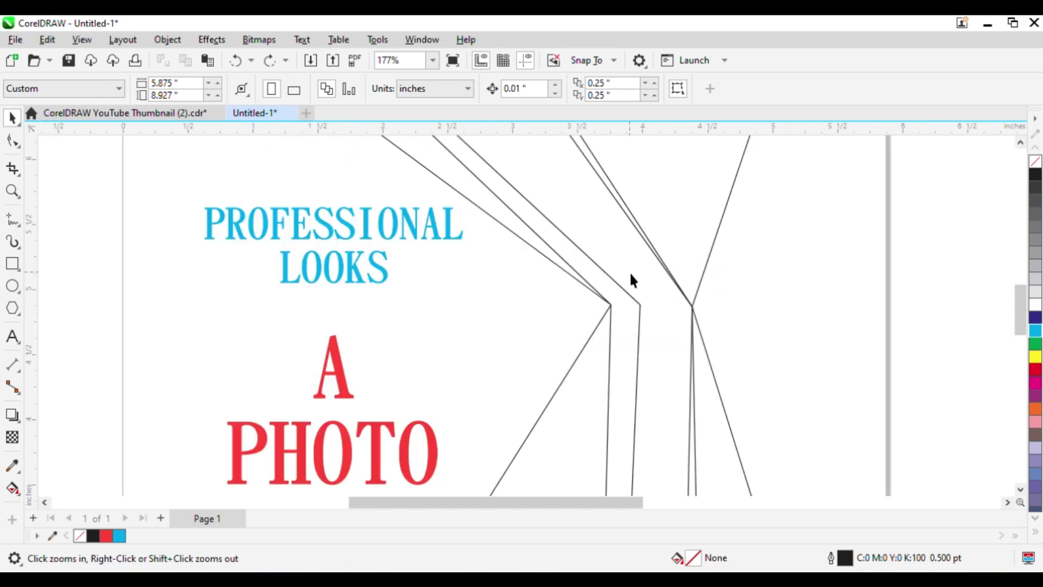
key(space)
click(693, 337)
key(ctrl+z)
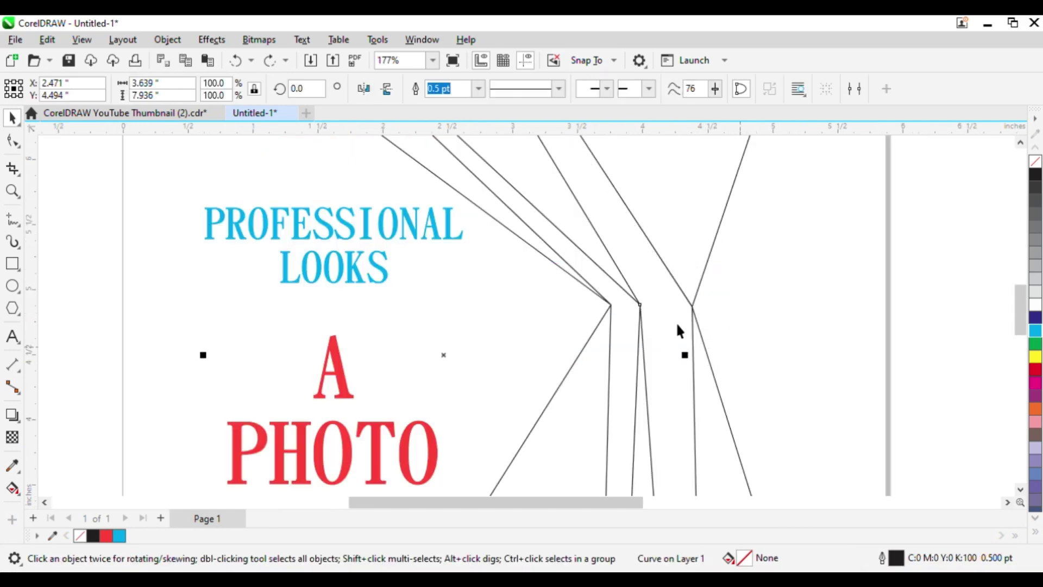
Step: Compare the overall shape of the three panel outlines with the reference poster
scroll(655, 309, down, 1)
click(768, 319)
scroll(656, 313, down, 2)
key(F2)
drag(433, 208, 743, 441)
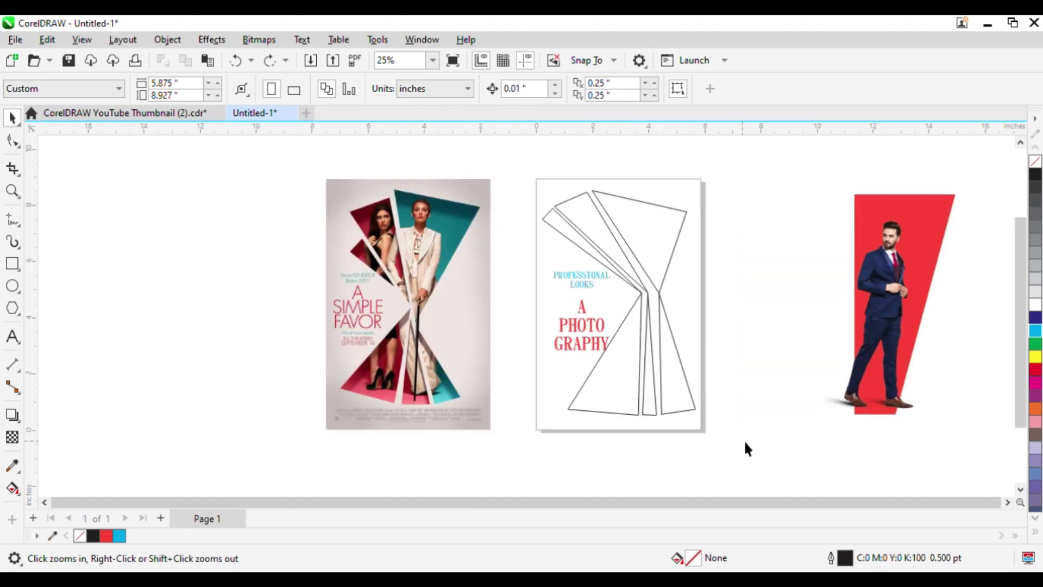
drag(246, 162, 639, 455)
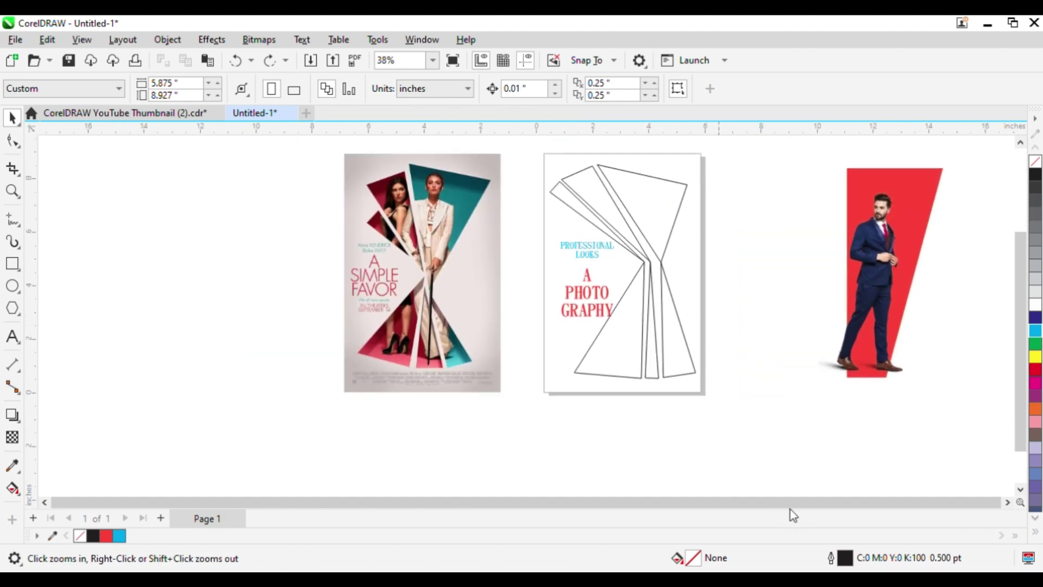
key(space)
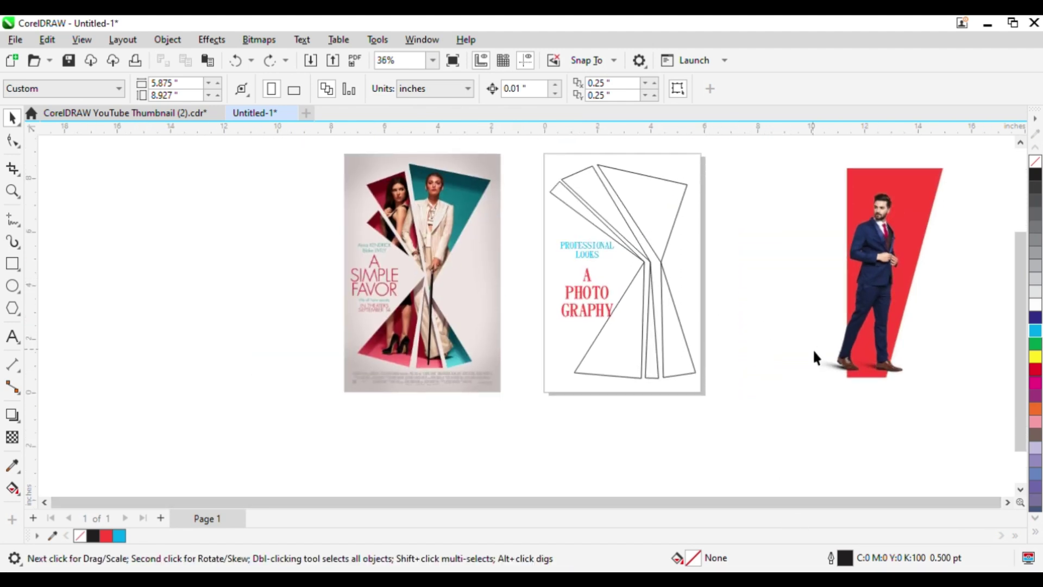
key(space)
scroll(665, 289, up, 1)
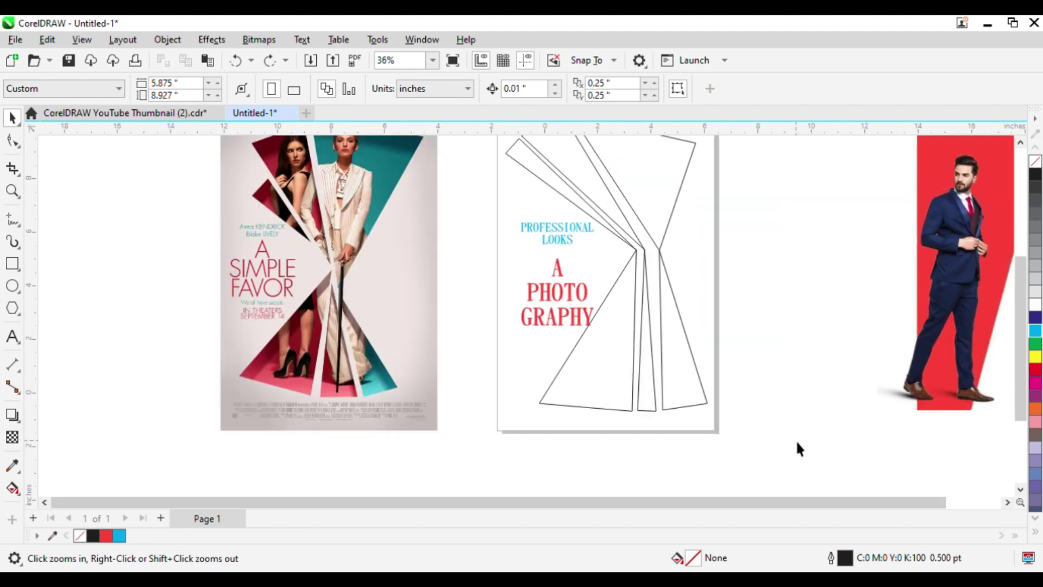
Step: Move the right panel's two waist nodes together downward and slightly left
key(space)
click(677, 311)
key(F10)
click(659, 251)
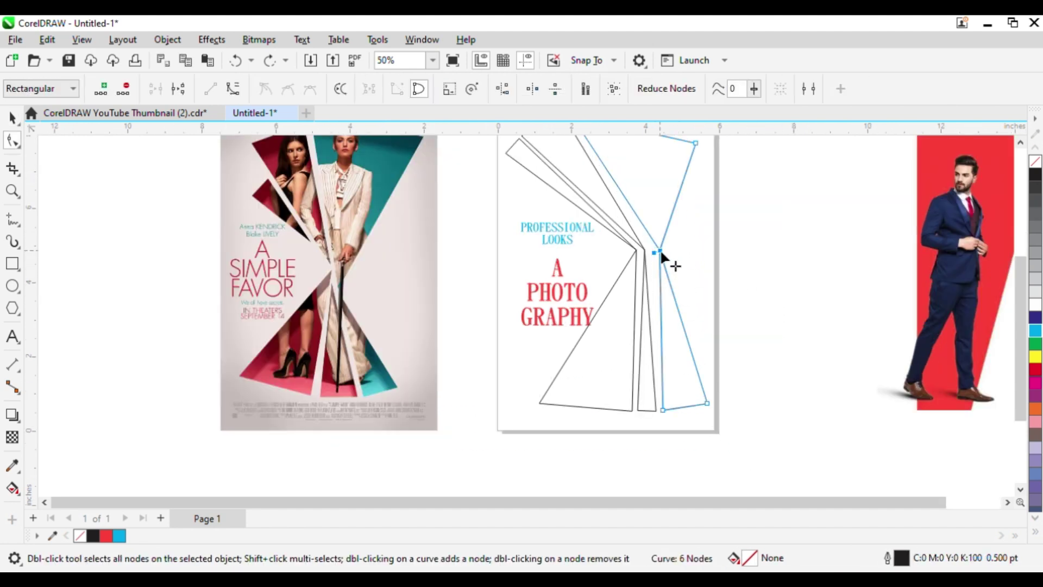
drag(660, 252, 655, 278)
scroll(657, 279, up, 1)
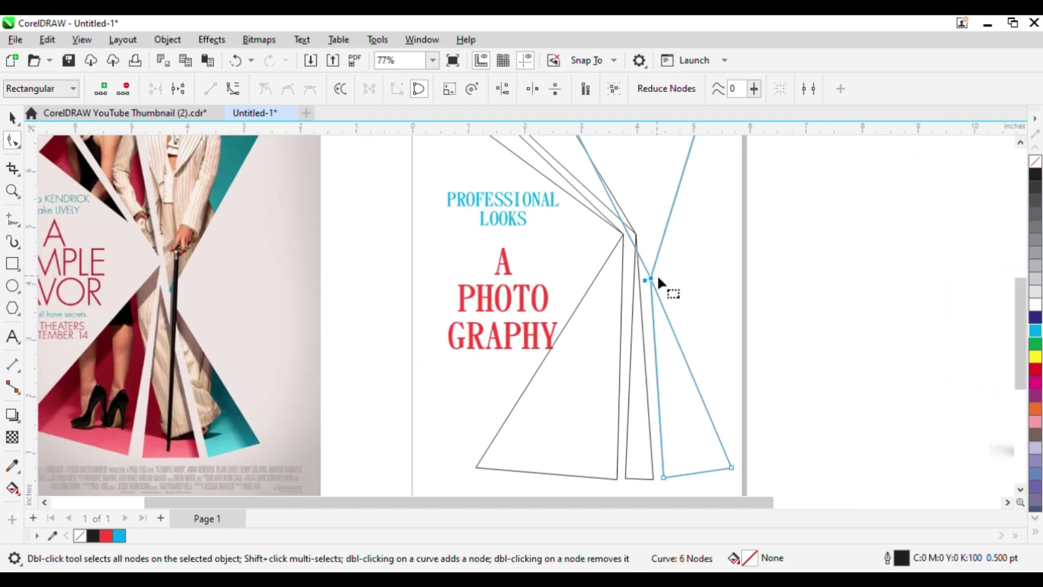
Step: Separate the right panel's waist nodes, placing the left one higher beside the middle panel and the right one slightly lower
click(652, 257)
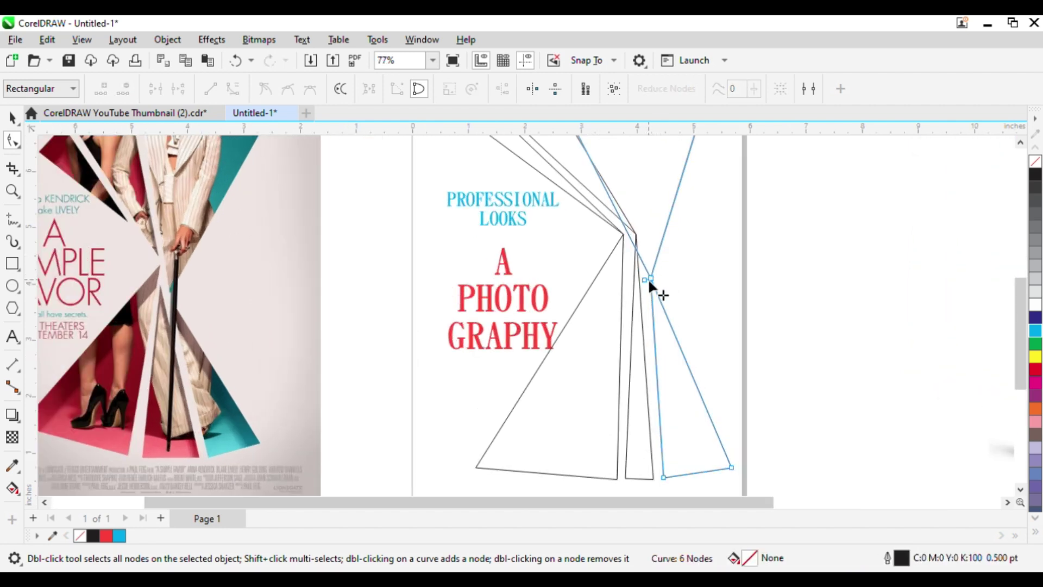
drag(644, 280, 651, 243)
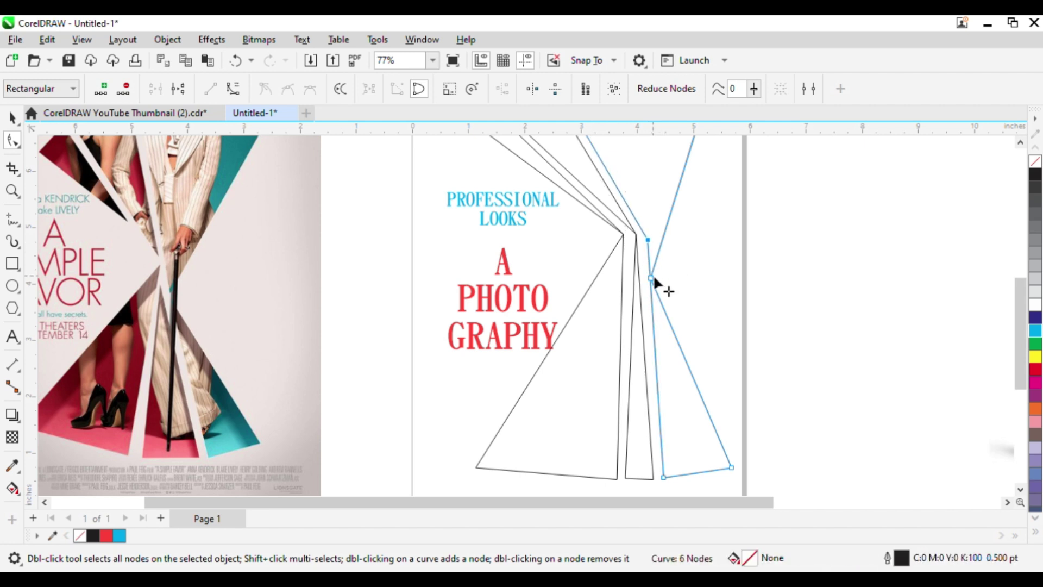
drag(652, 274, 663, 260)
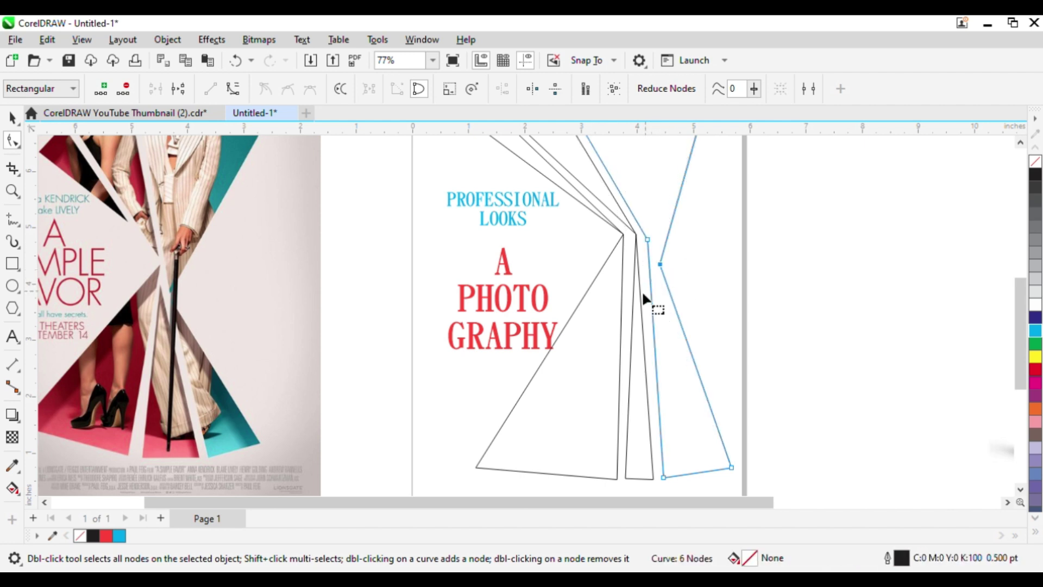
scroll(602, 351, down, 1)
scroll(616, 337, up, 1)
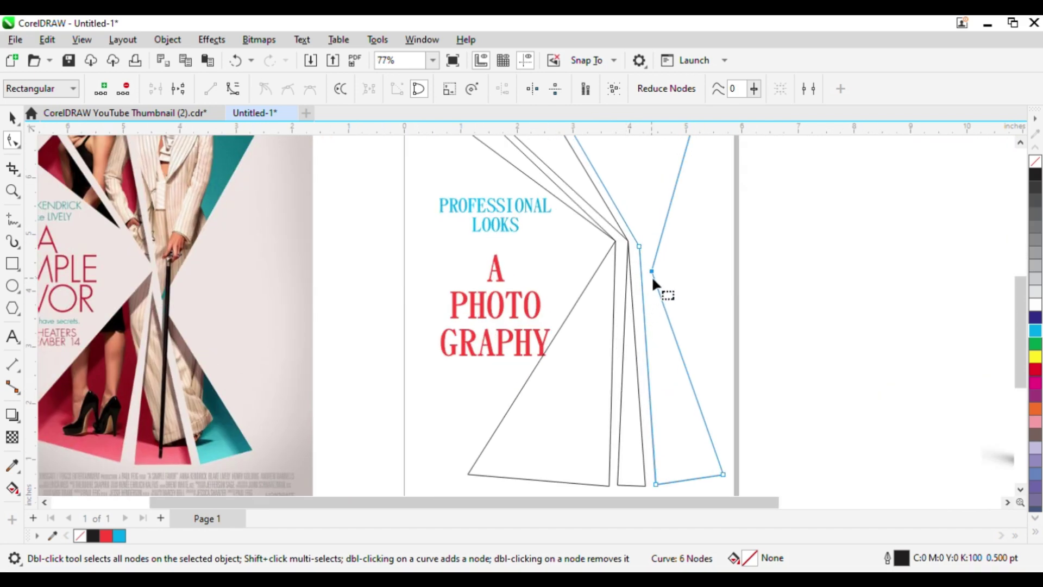
drag(651, 271, 646, 265)
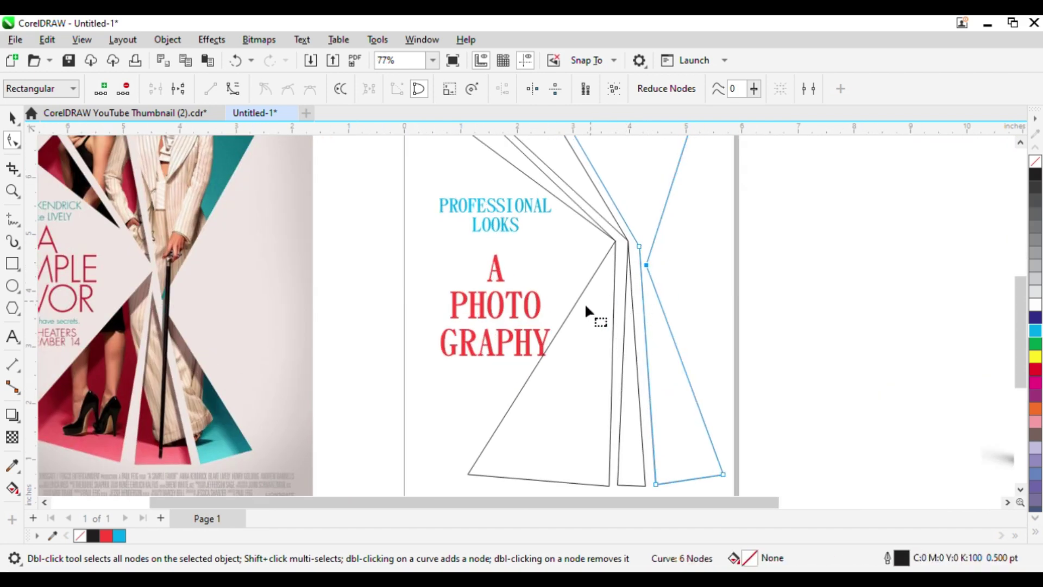
Step: Shrink the PROFESSIONAL LOOKS text proportionally to about 19 pt, keeping it centred above the title
scroll(586, 310, down, 2)
key(space)
click(713, 284)
scroll(717, 307, down, 1)
key(F2)
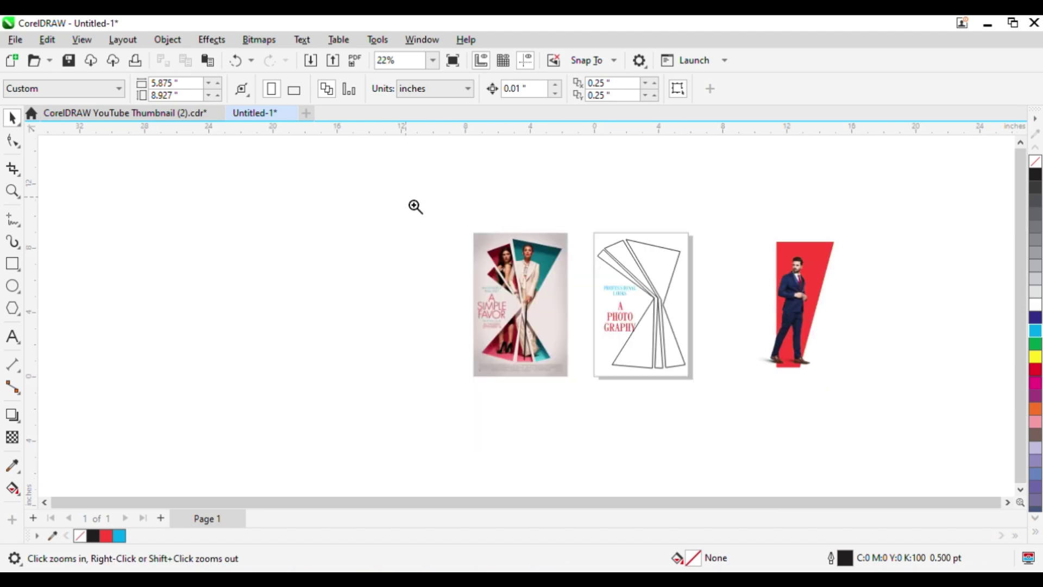
drag(415, 205, 848, 410)
drag(210, 168, 790, 483)
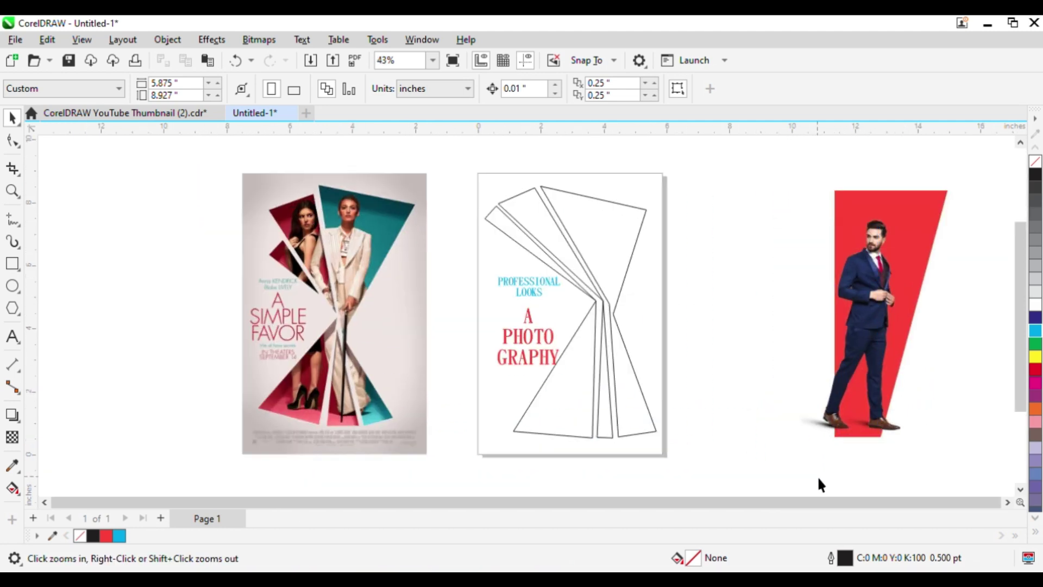
key(space)
drag(708, 255, 454, 306)
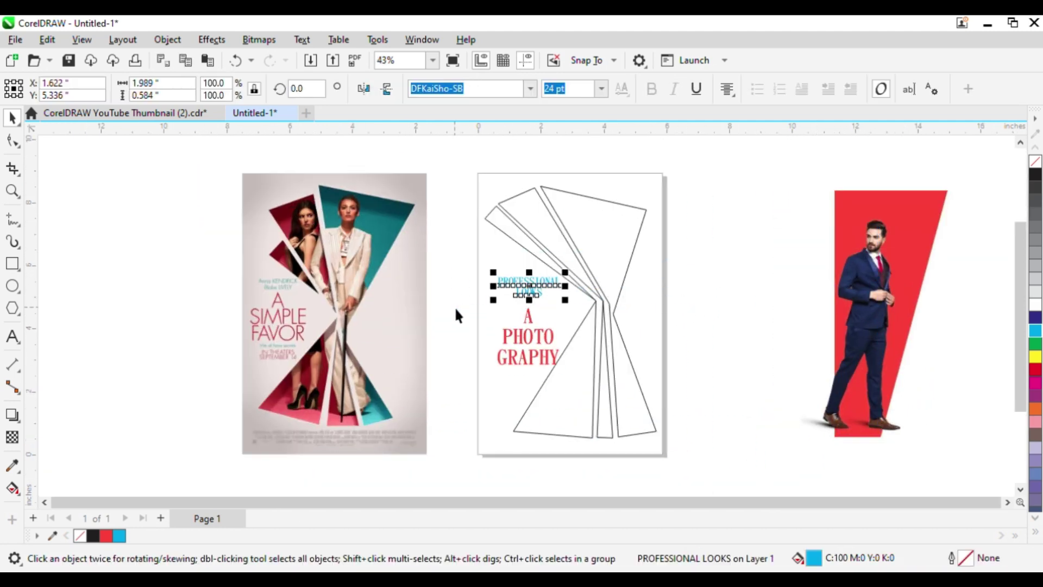
scroll(544, 296, up, 2)
drag(576, 259, 579, 267)
scroll(745, 289, down, 5)
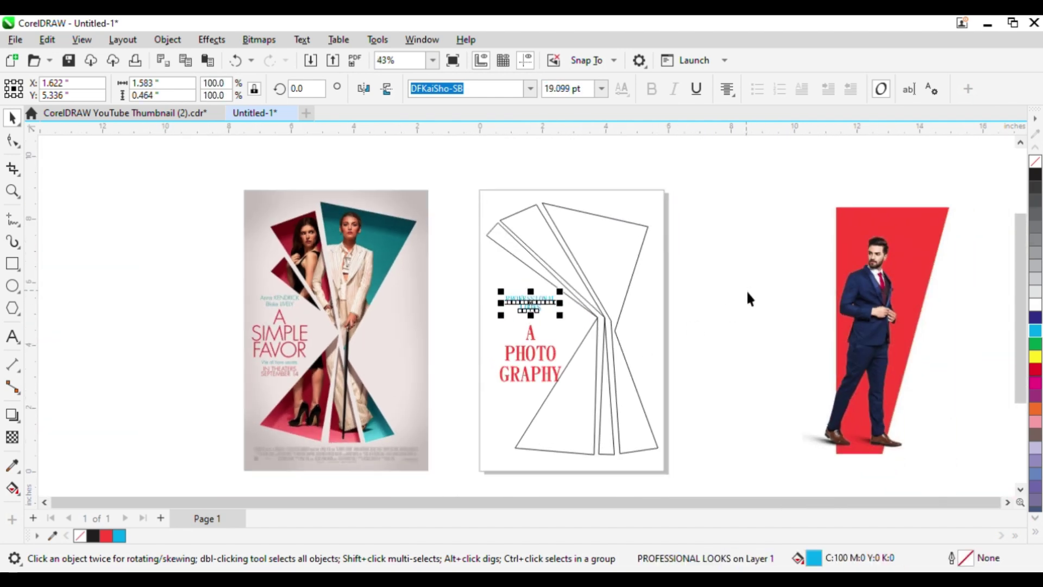
Step: Move the suited man's image over the page's panels, enlarge it to about 126%, and shift it slightly right
click(745, 289)
key(z)
drag(362, 232, 761, 377)
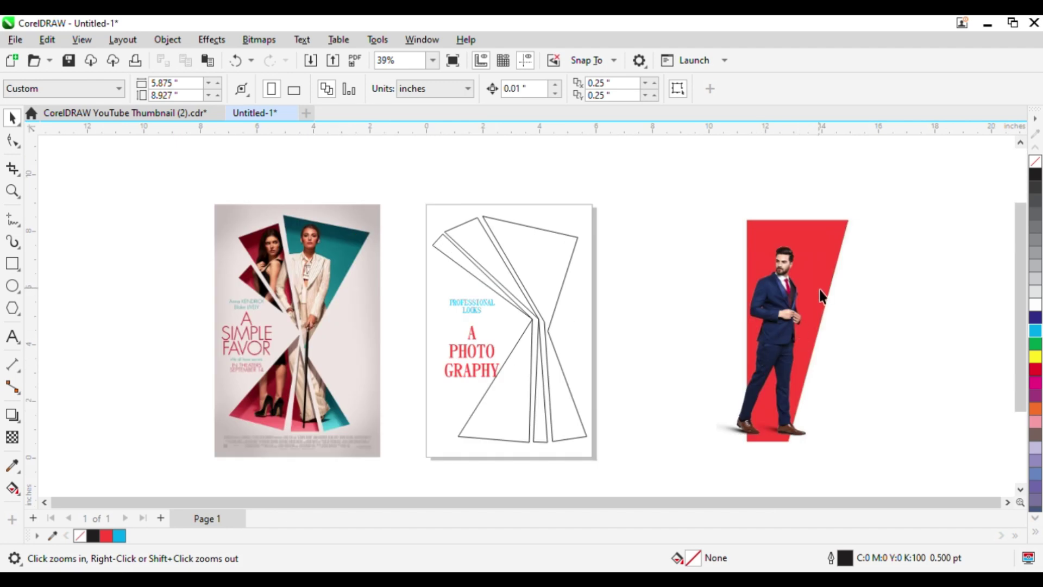
key(space)
drag(821, 296, 549, 294)
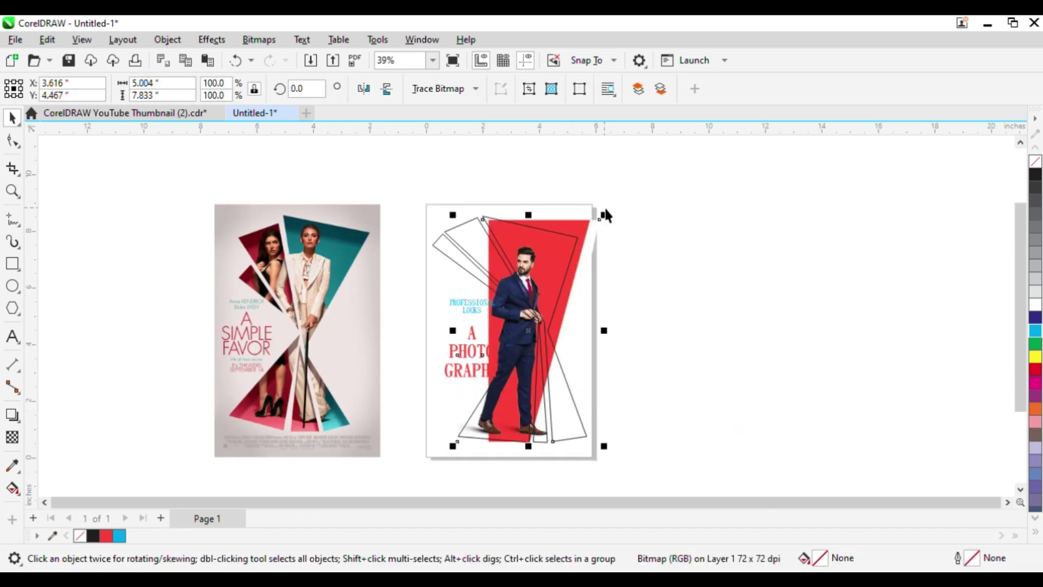
drag(617, 219, 643, 196)
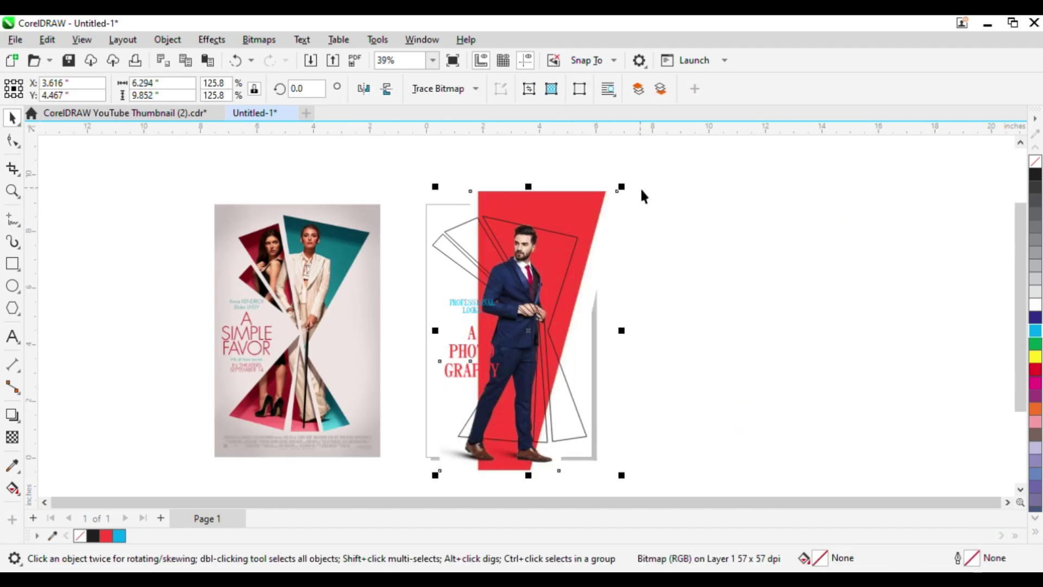
drag(594, 234, 601, 234)
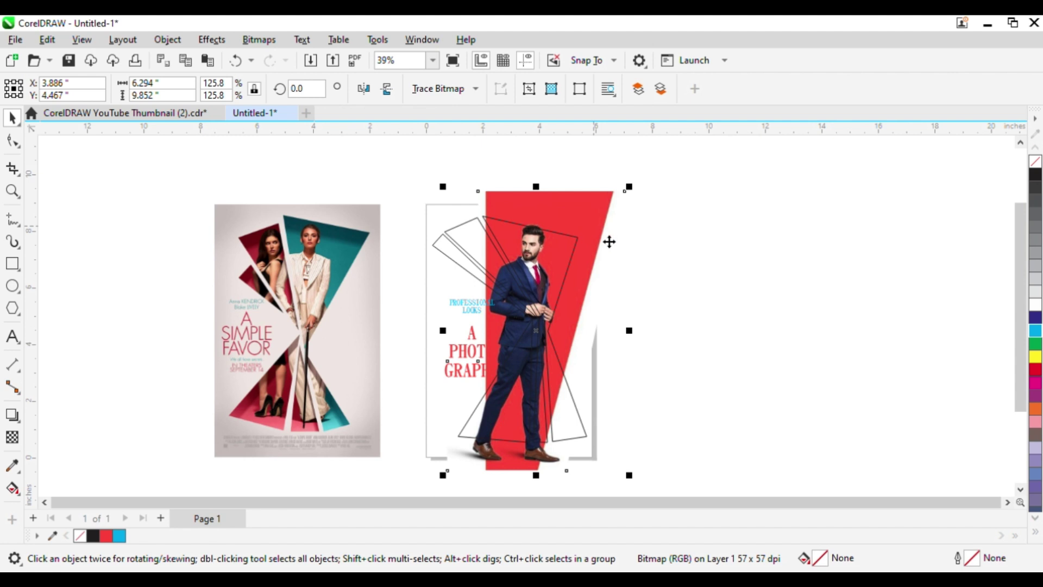
Step: PowerClip the suited man's image inside the right panel
click(655, 254)
scroll(676, 269, down, 1)
key(F2)
drag(349, 205, 775, 422)
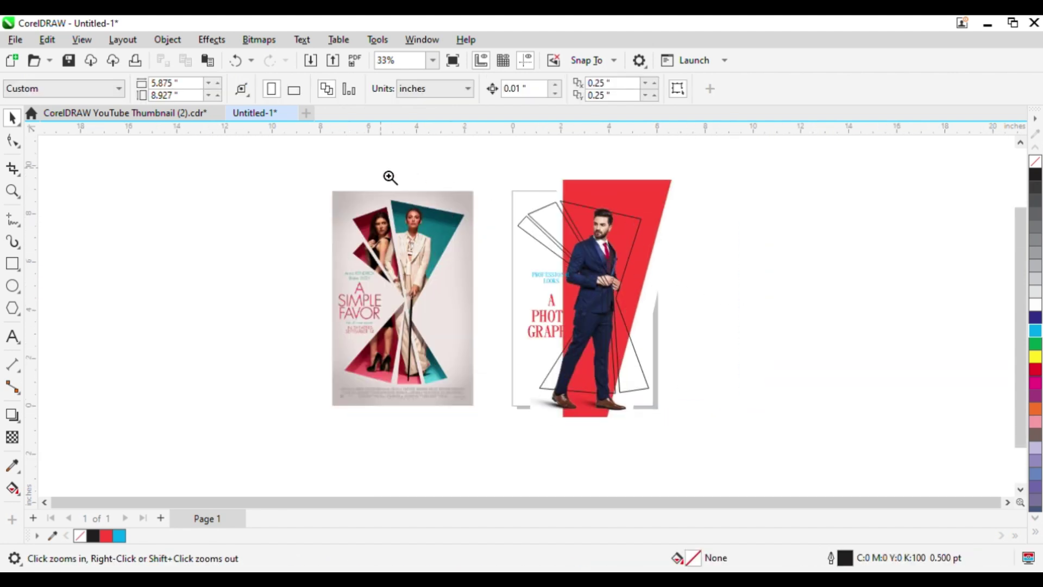
drag(389, 177, 778, 447)
key(space)
click(650, 164)
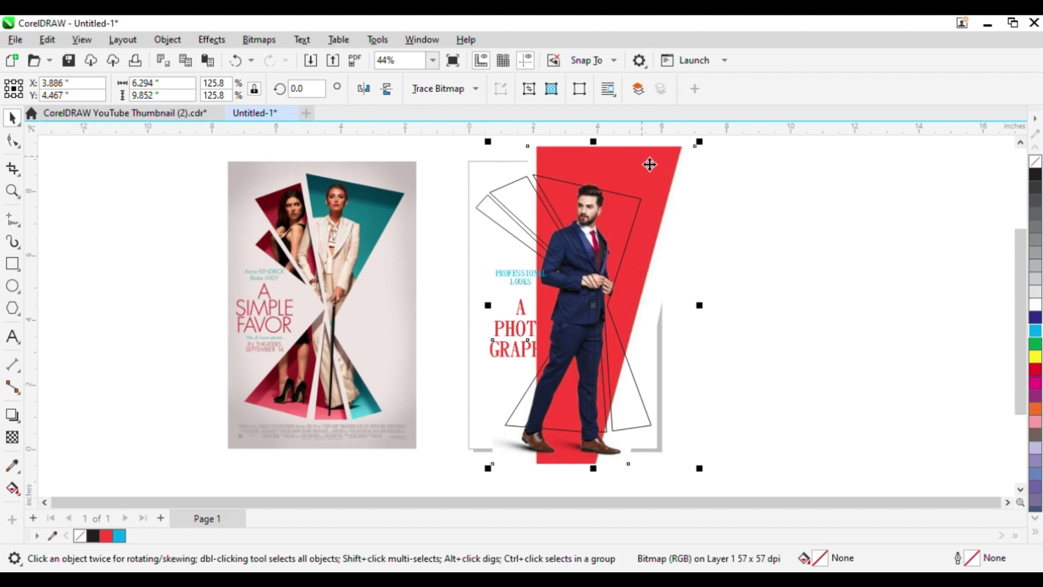
click(721, 342)
click(558, 196)
click(708, 258)
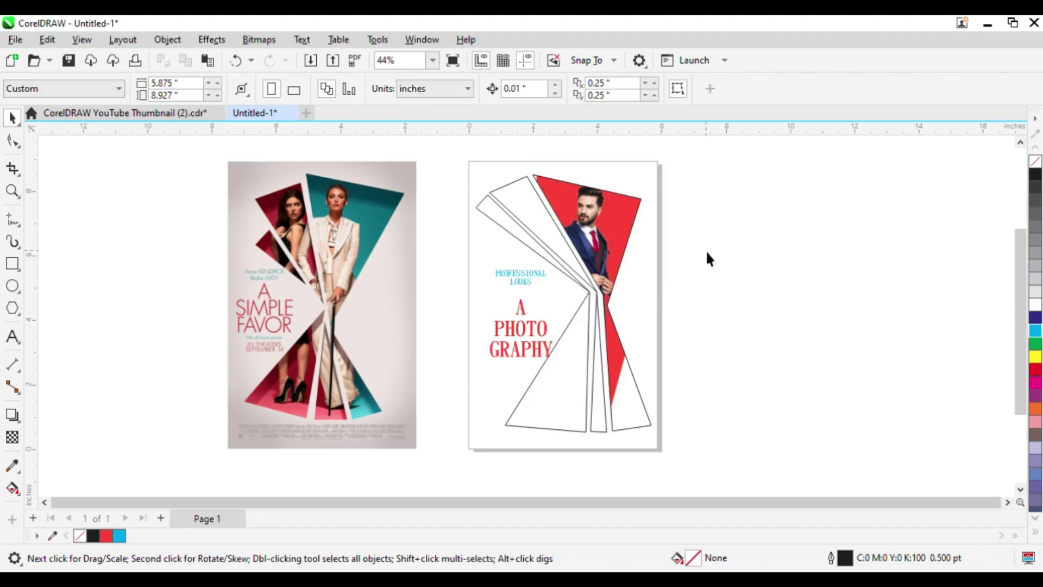
click(589, 214)
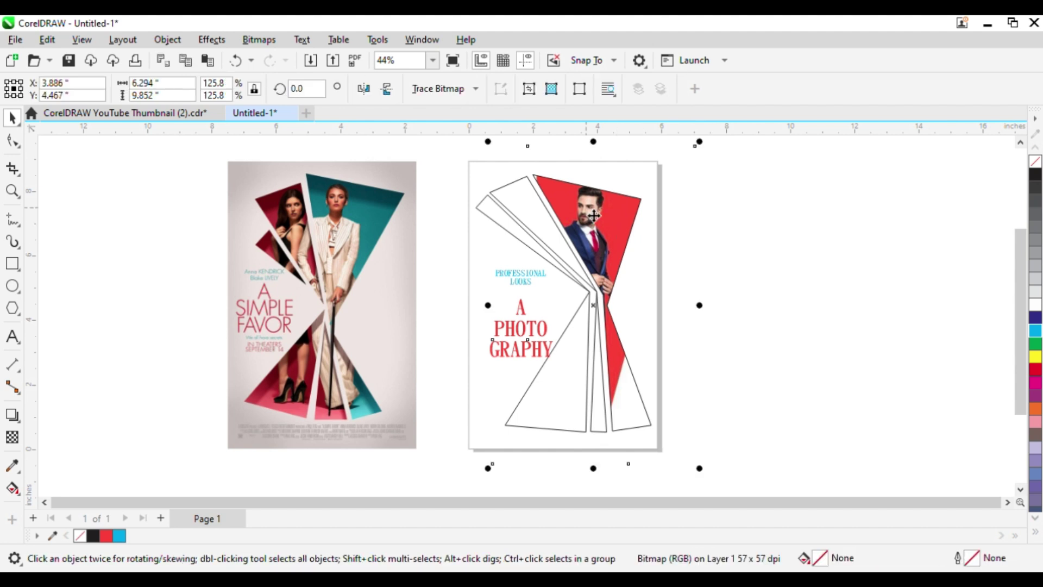
click(736, 282)
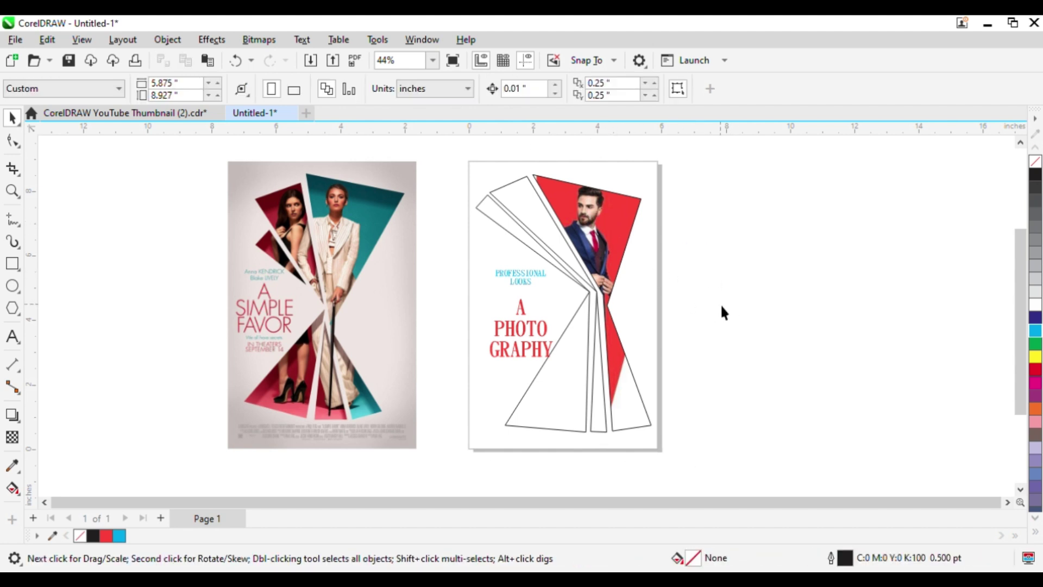
Step: Widen the right panel by moving its lower-left node and left waist node left, exposing the man's waist and legs
click(624, 261)
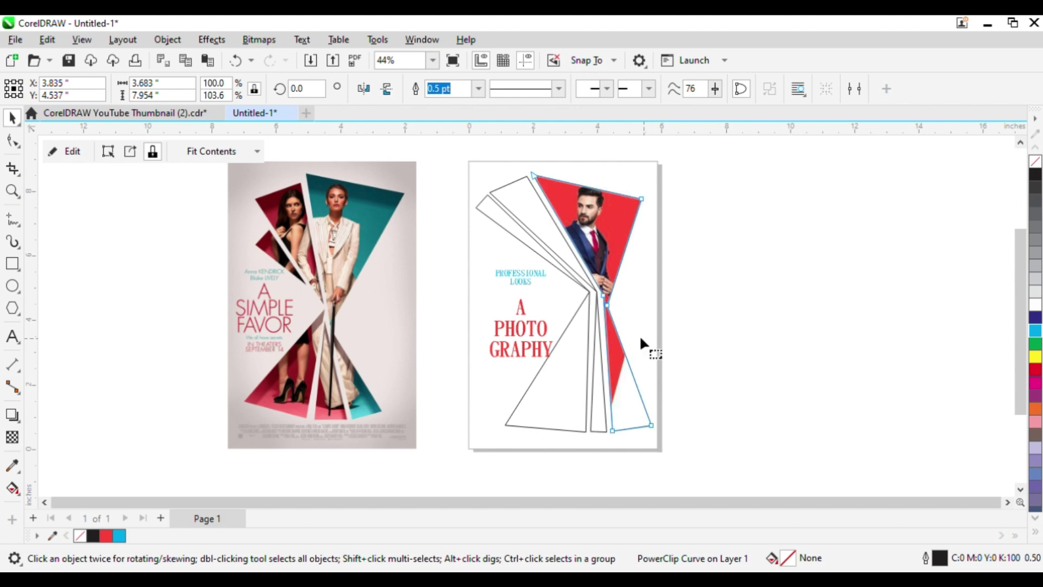
key(F10)
drag(613, 430, 532, 430)
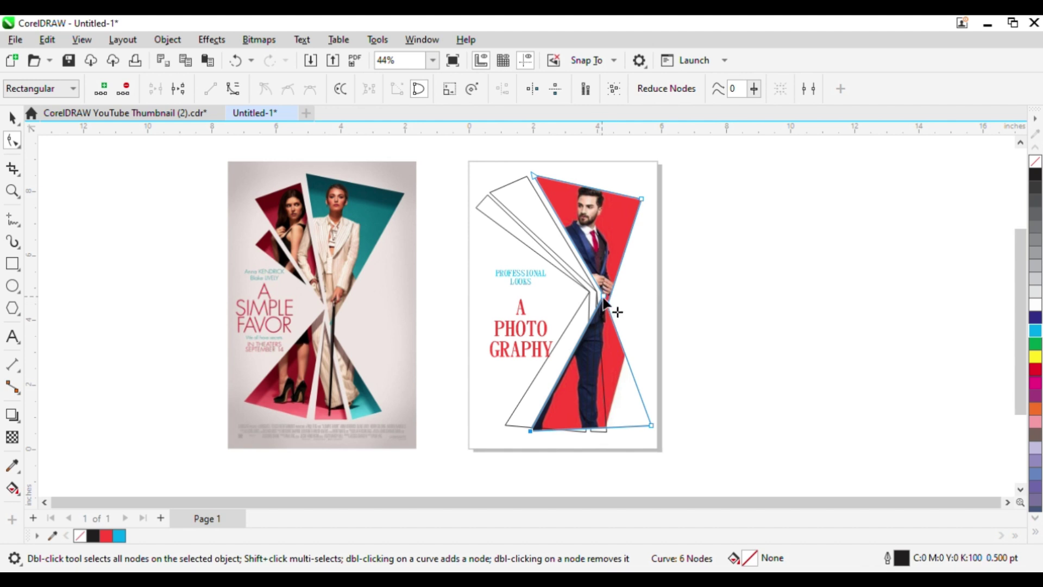
drag(603, 297, 590, 292)
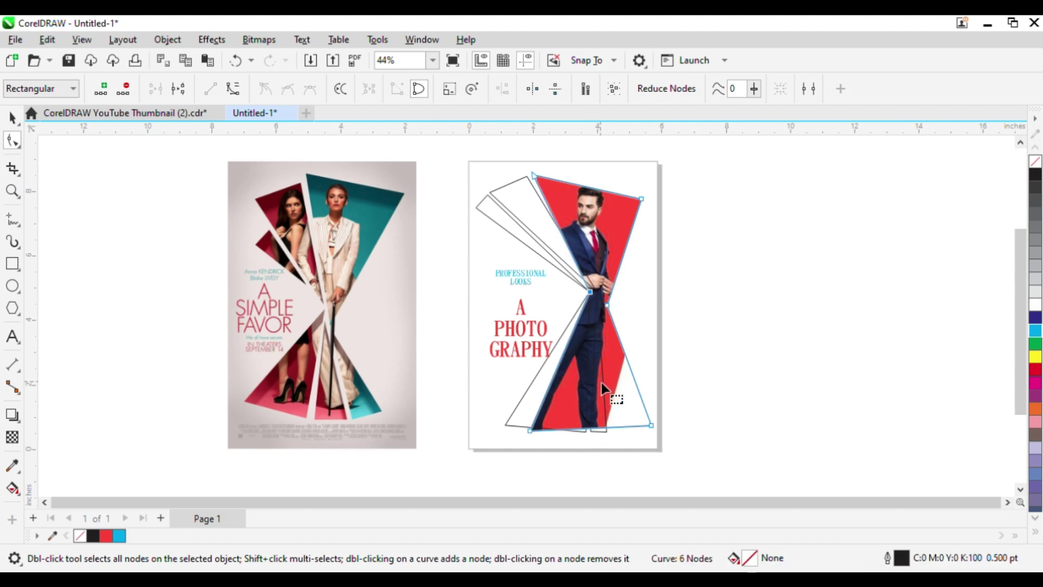
key(space)
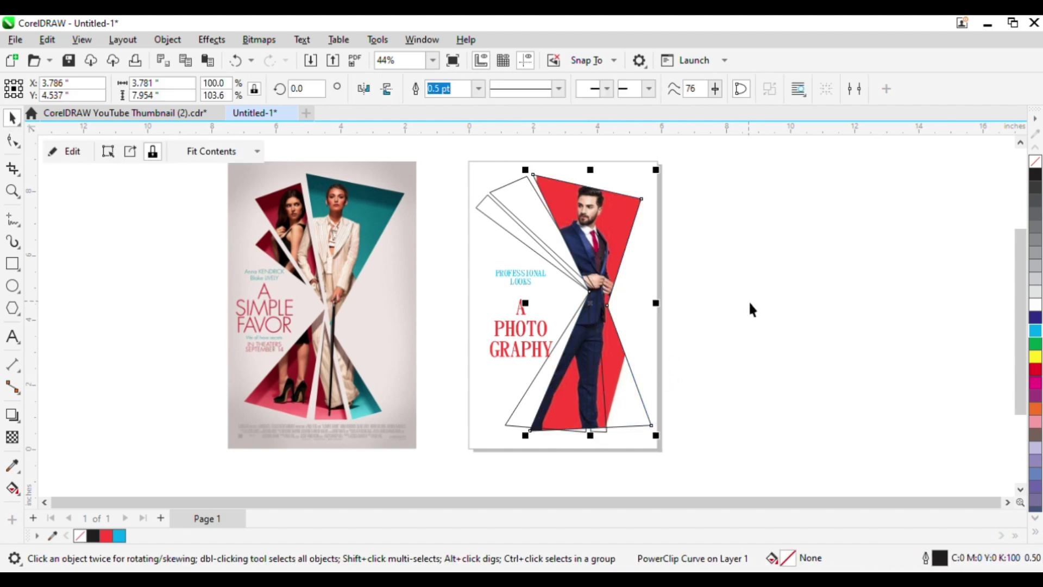
Step: Place another copy of the suited man's image over the page's panels
click(749, 302)
alt+click(595, 221)
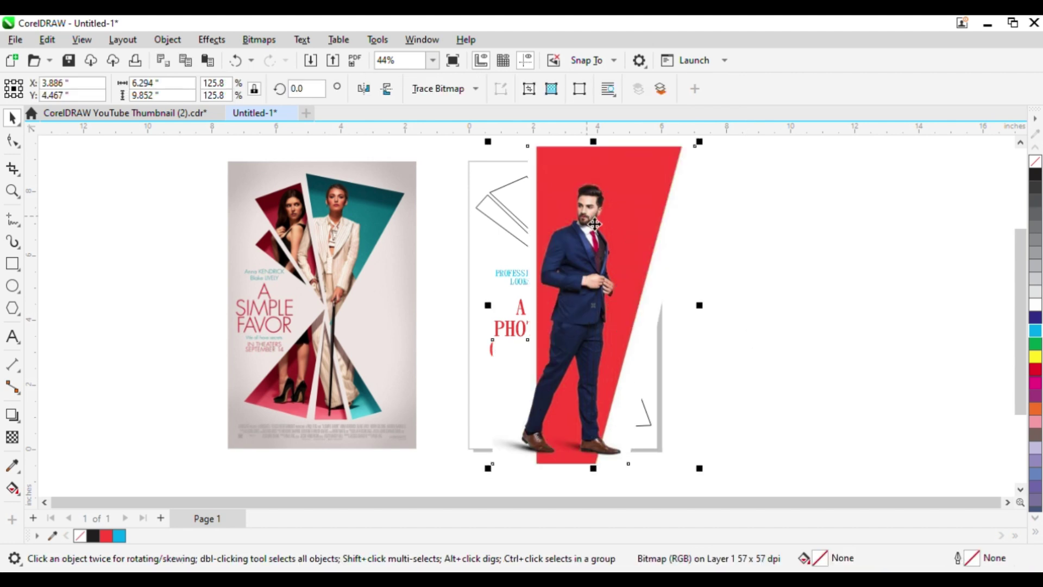
Step: Rotate the image copy about 30 degrees counterclockwise, move it left, and send it behind the panels
click(595, 222)
drag(486, 142, 466, 243)
drag(587, 245, 561, 239)
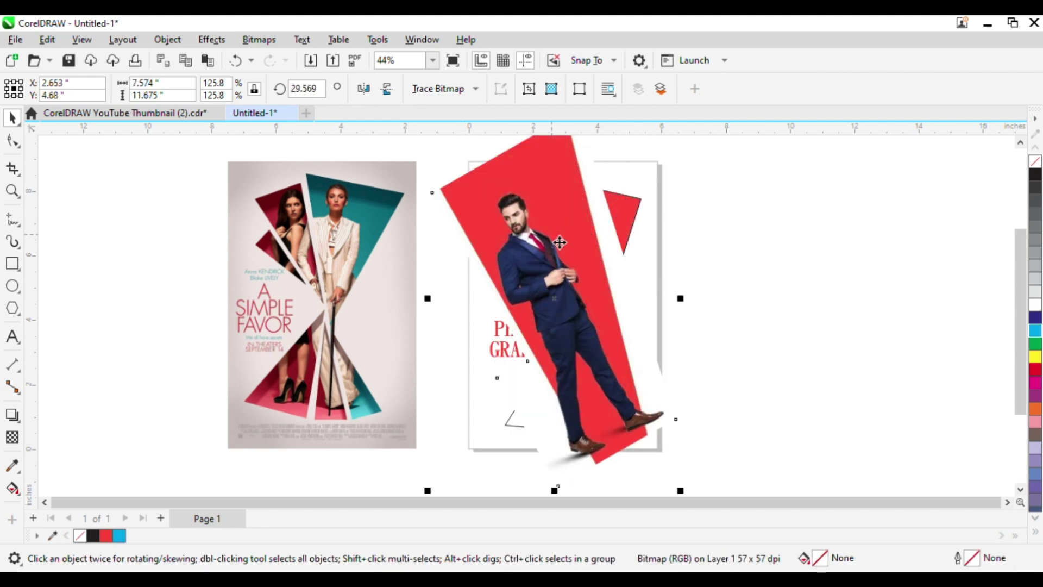
key(shift+Page_Down)
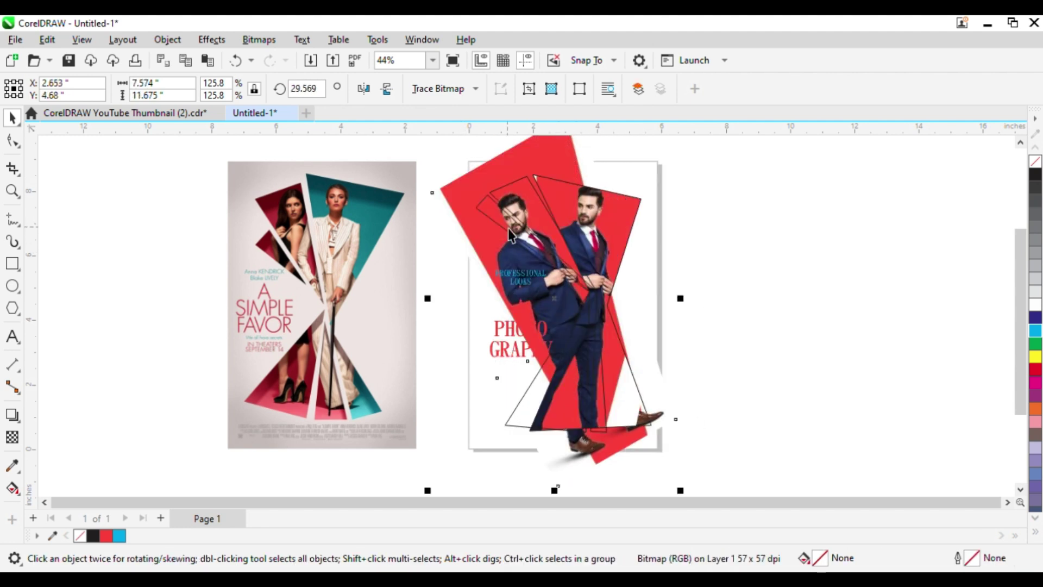
Step: Try to PowerClip the tilted image copy inside the upper-left panel
key(alt+c)
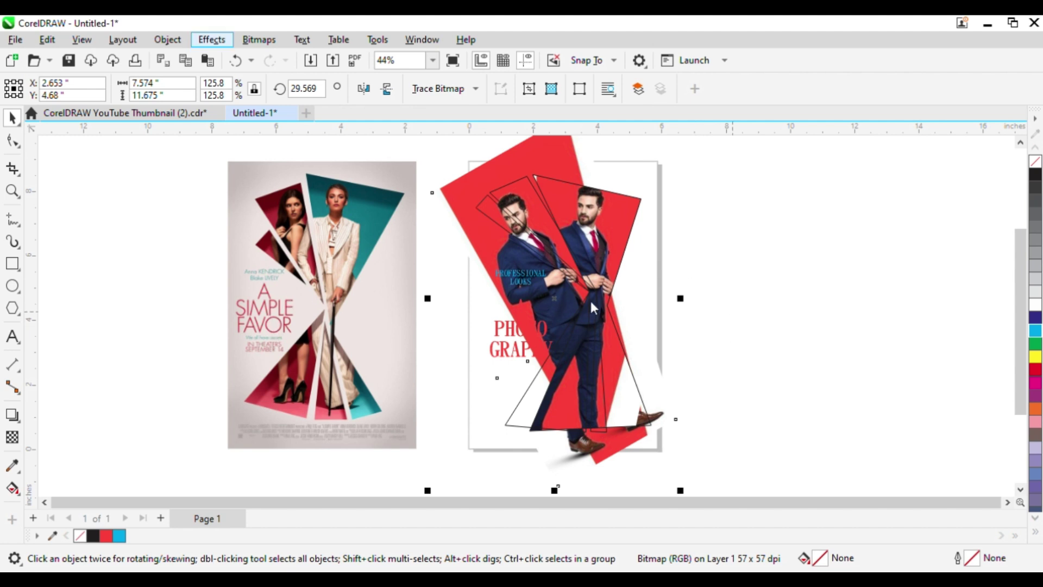
click(750, 253)
click(466, 193)
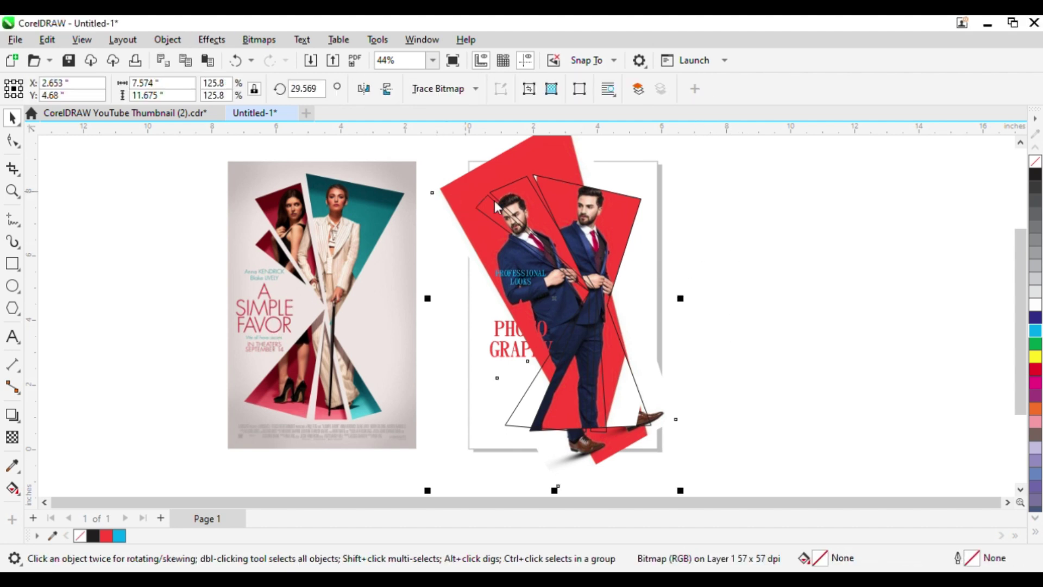
key(alt+j)
key(w)
key(p)
click(518, 208)
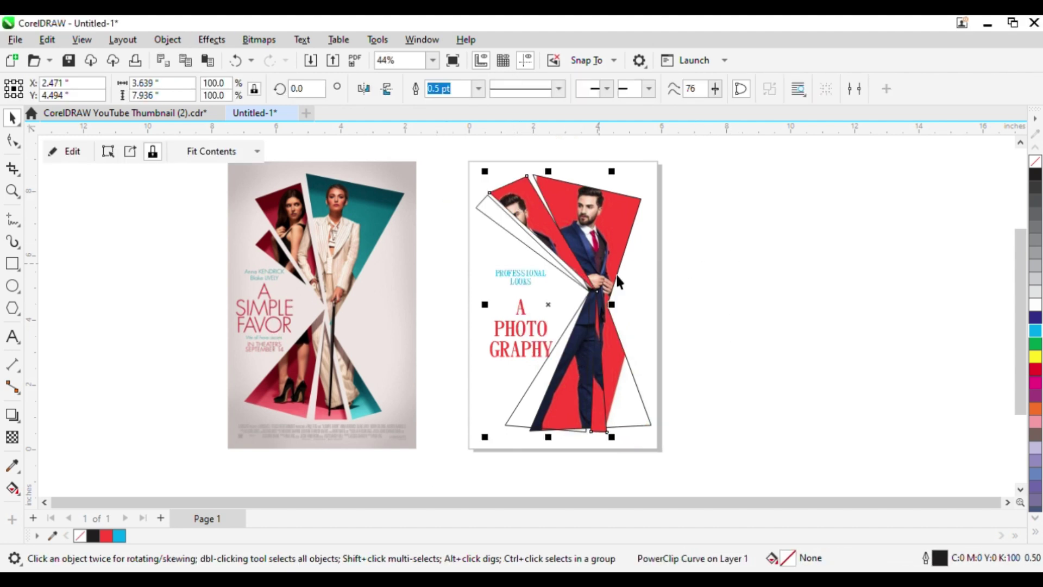
Step: Undo the PowerClip and the tilt, and move the upright image copy left, behind the left panels
click(751, 316)
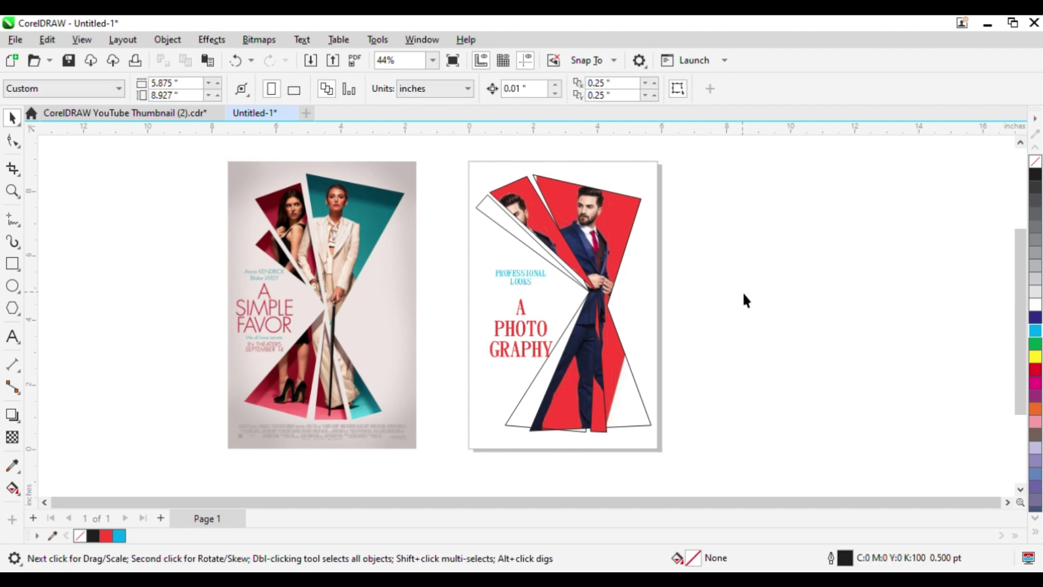
key(ctrl+z)
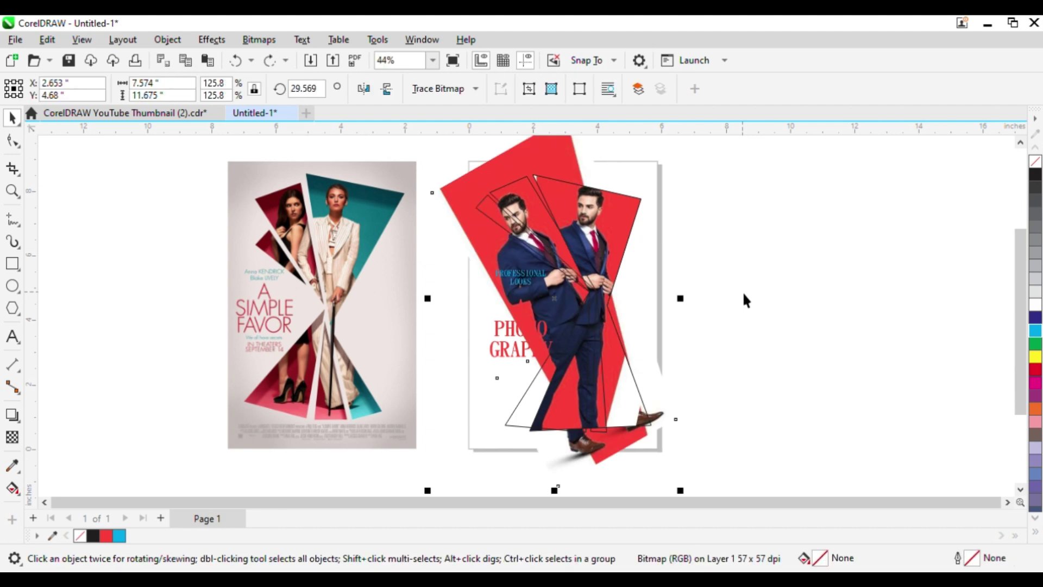
key(ctrl+z)
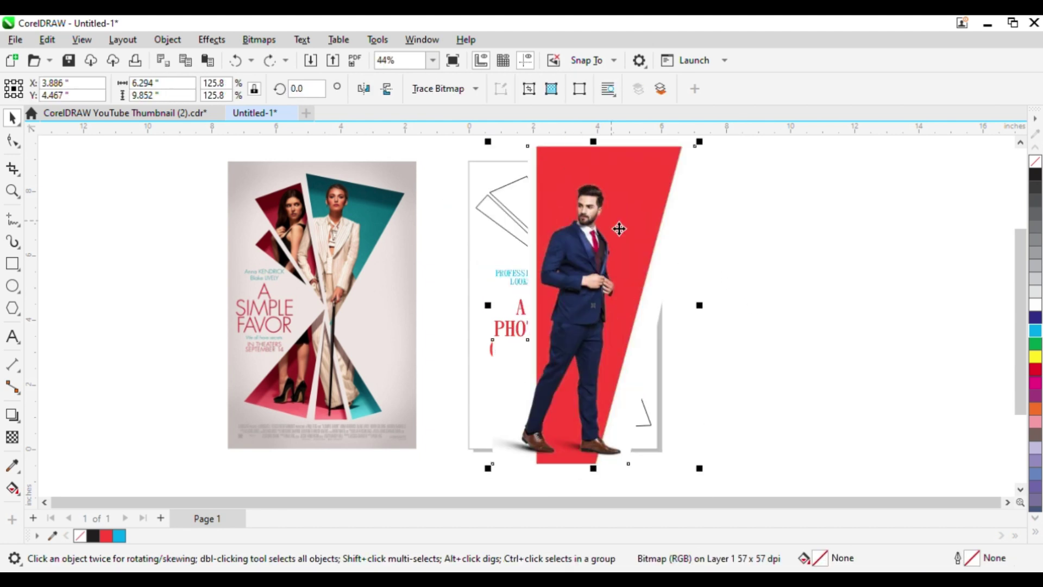
drag(593, 215, 565, 228)
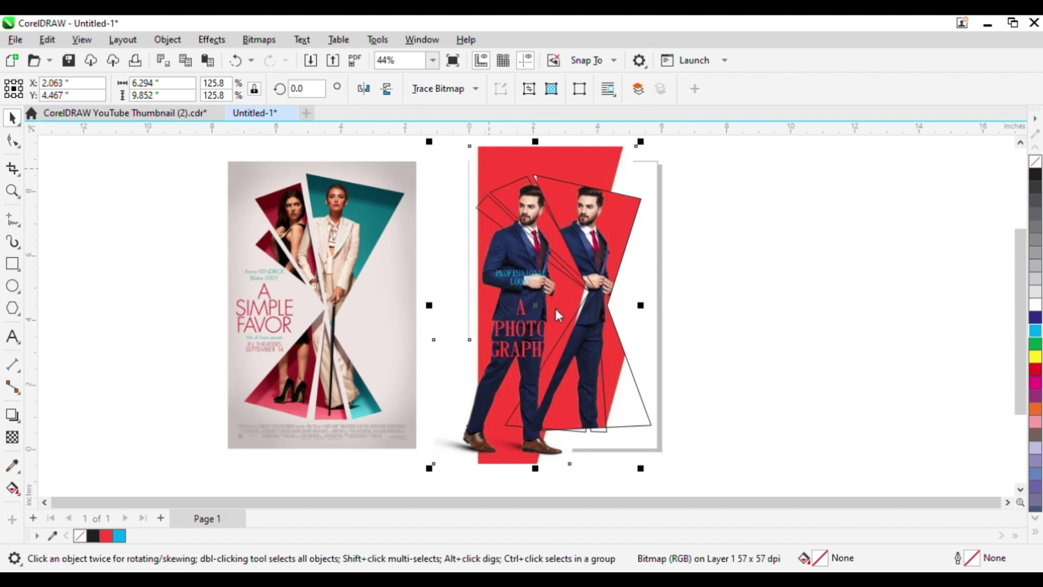
Step: Try the upright image copy PowerClipped inside the upper-left panel, and undo it
click(562, 334)
click(517, 211)
click(757, 273)
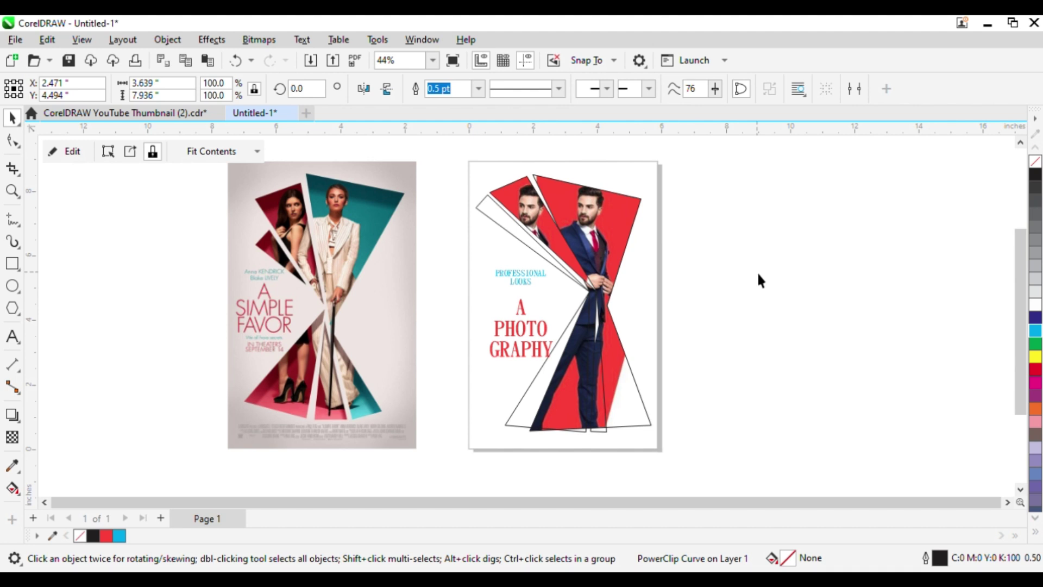
key(ctrl+z)
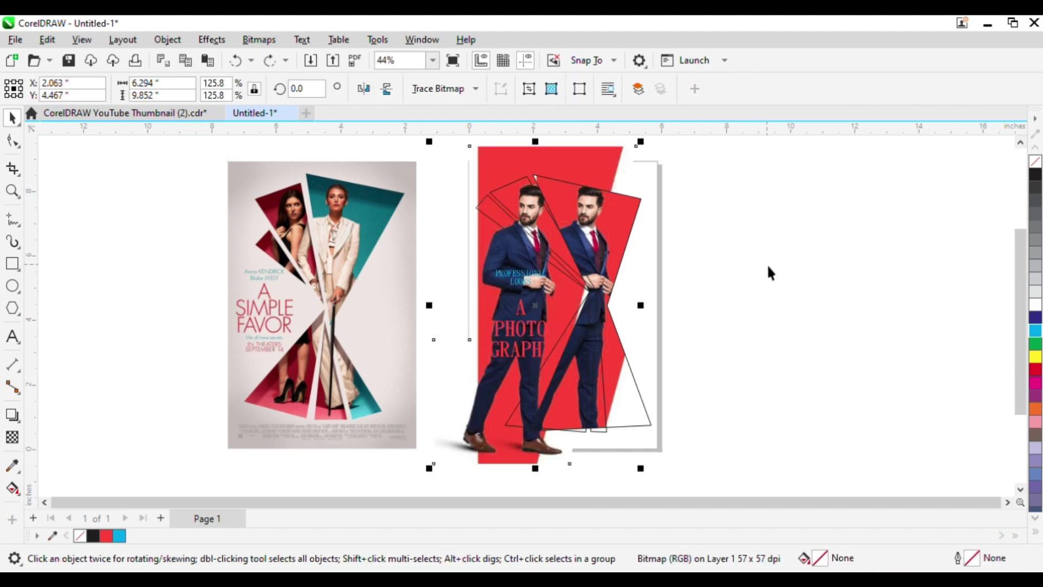
Step: Combine the two left hourglass panels into a single curve
click(767, 272)
drag(491, 214, 473, 229)
key(ctrl+z)
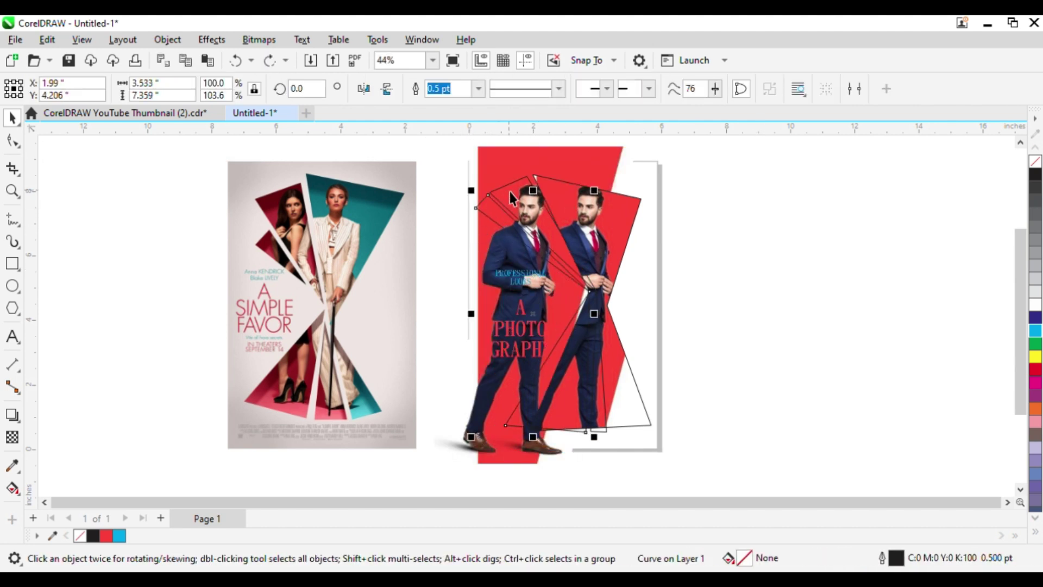
shift+click(509, 191)
click(416, 89)
click(659, 224)
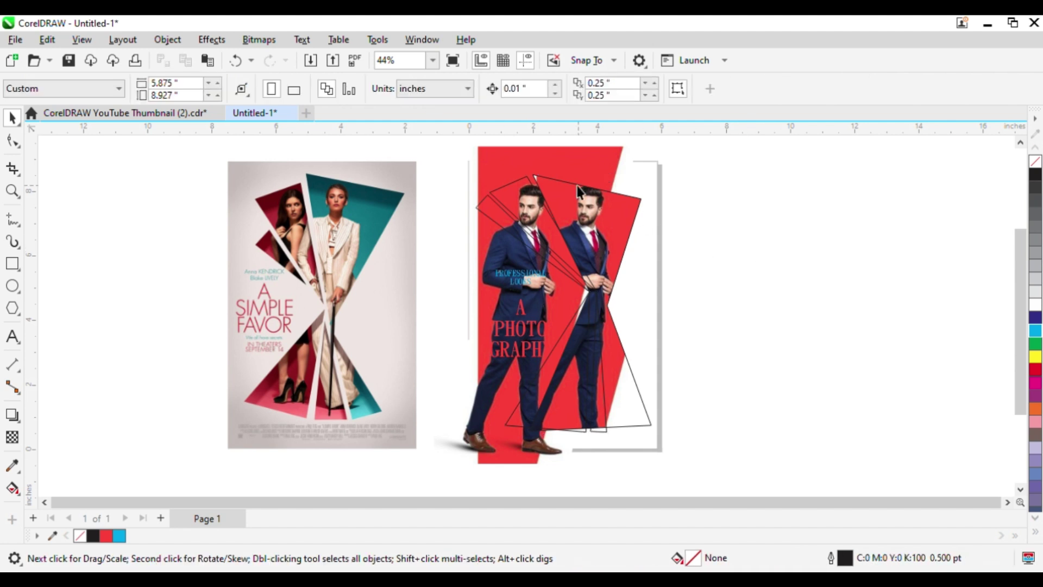
Step: Move the right panel with its clipped image aside, and undo the move
click(504, 163)
drag(599, 208, 668, 218)
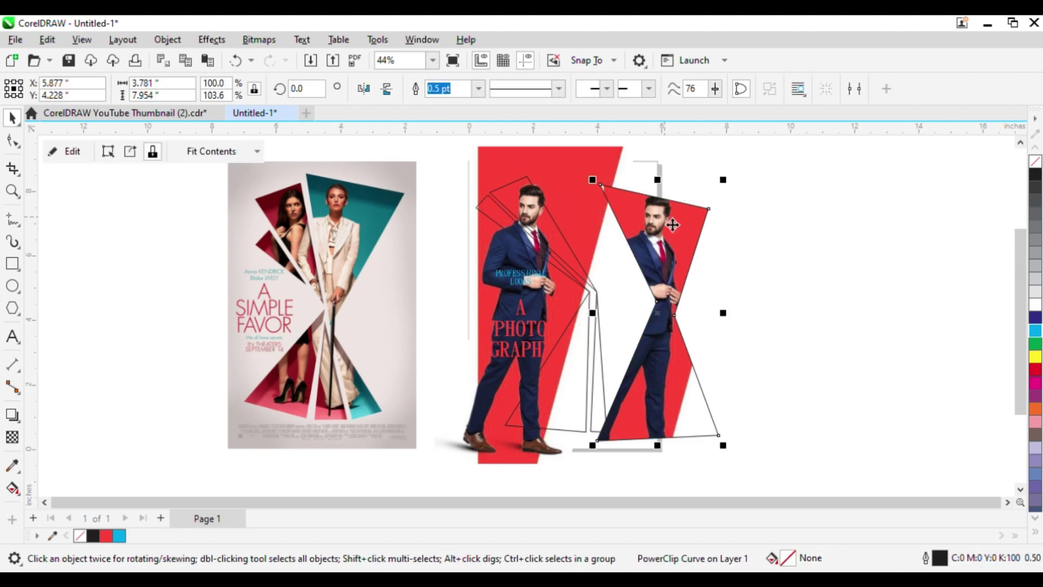
key(ctrl+z)
Step: PowerClip the upright image copy inside the combined left panels
click(500, 171)
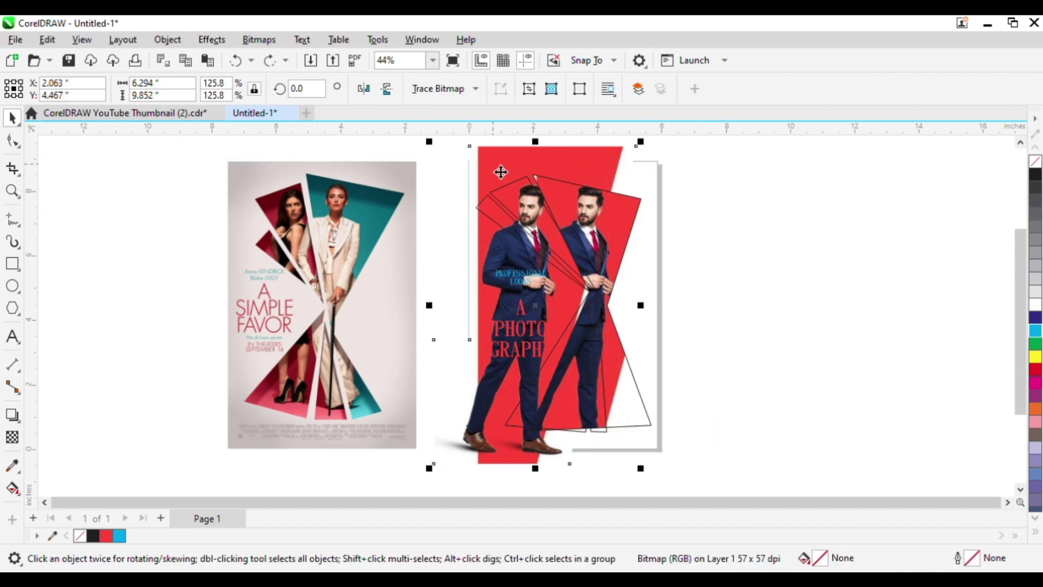
key(ctrl+shift+z)
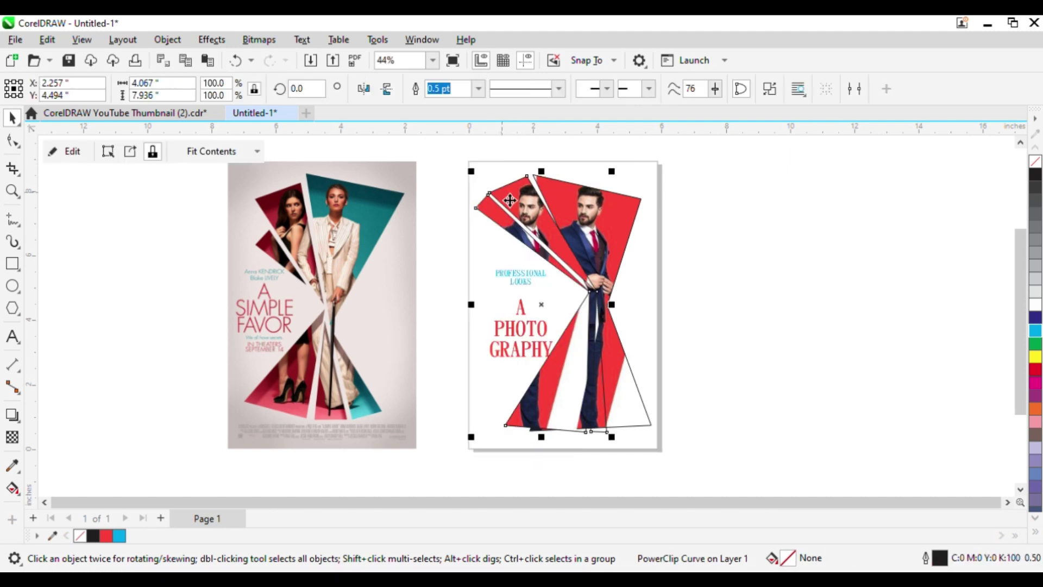
click(737, 270)
Step: Move the A PHOTOGRAPHY title up closer to PROFESSIONAL LOOKS, and shift both text blocks slightly higher
scroll(641, 311, down, 1)
key(F2)
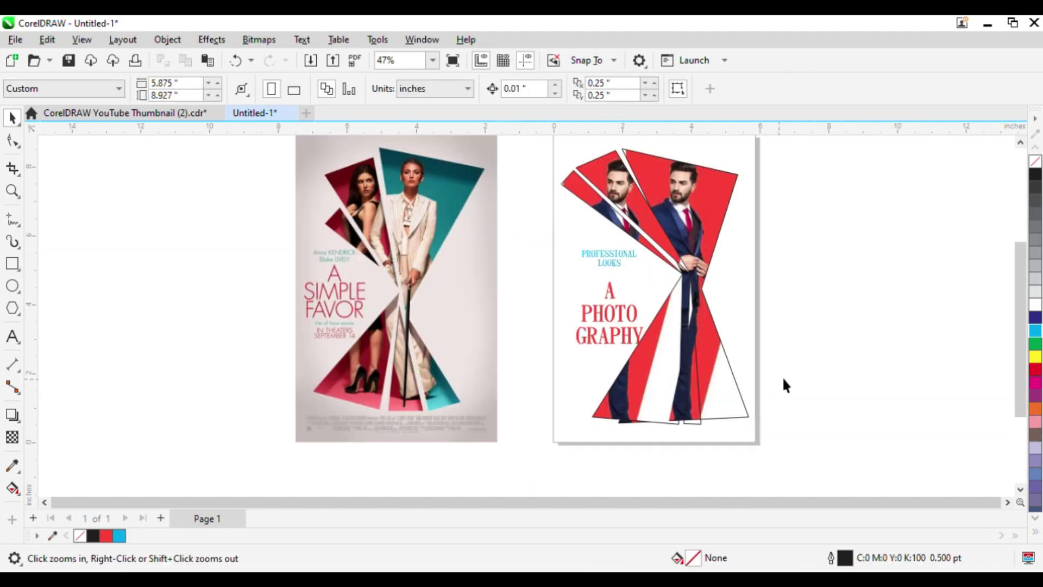
scroll(784, 384, down, 1)
key(z)
drag(380, 202, 798, 324)
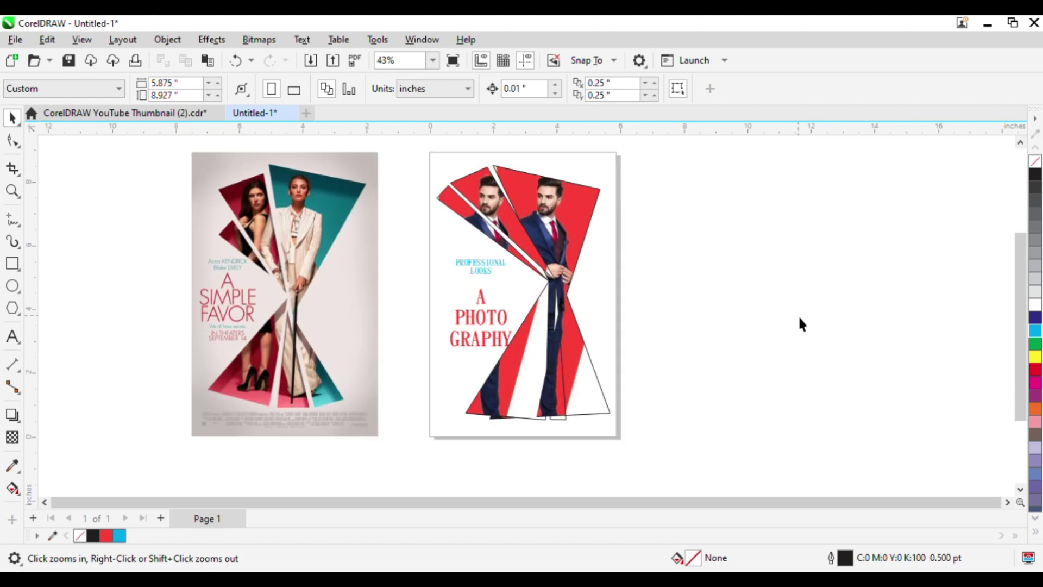
key(space)
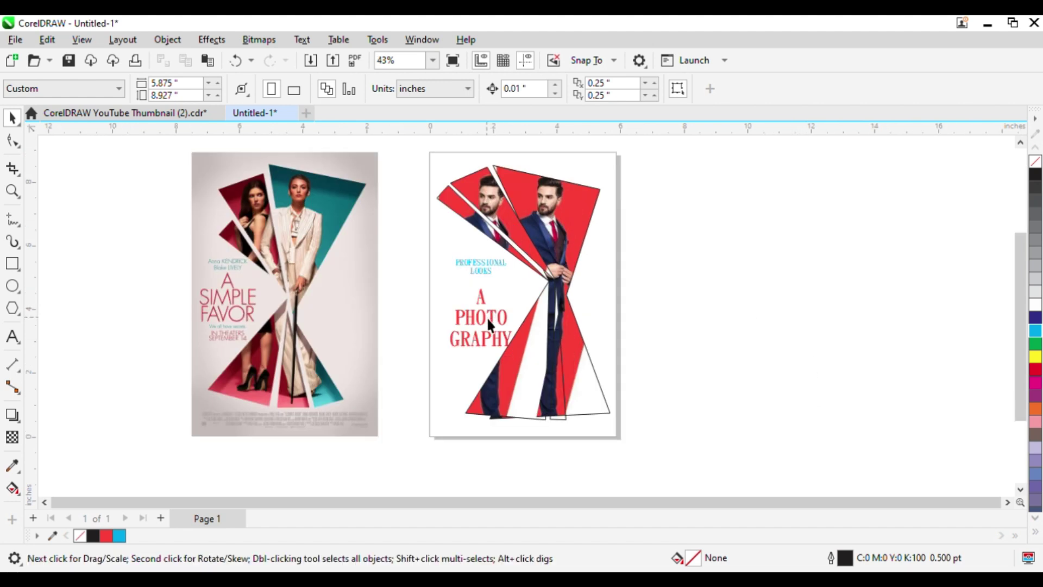
drag(491, 315, 490, 308)
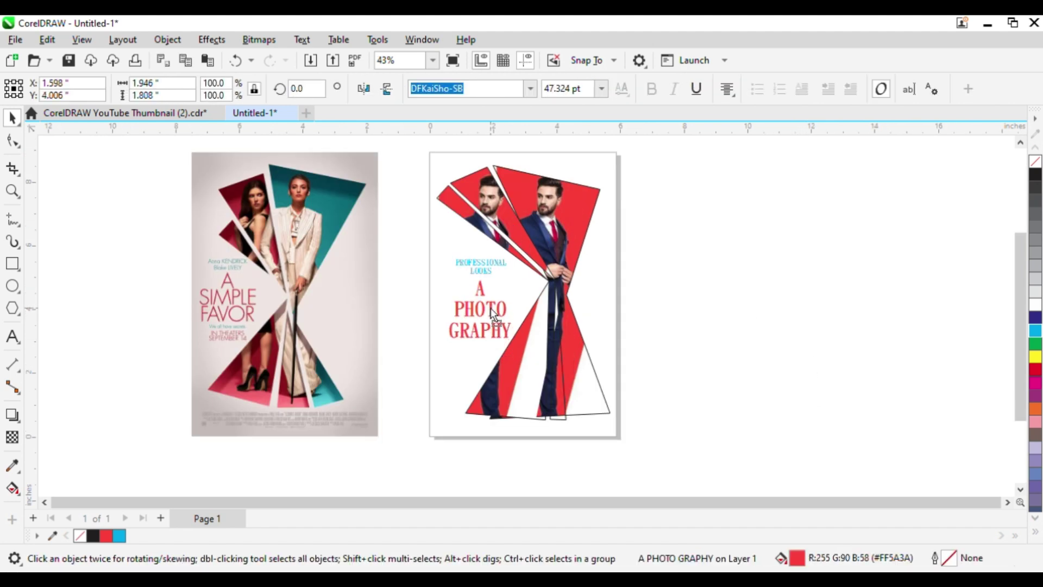
click(731, 333)
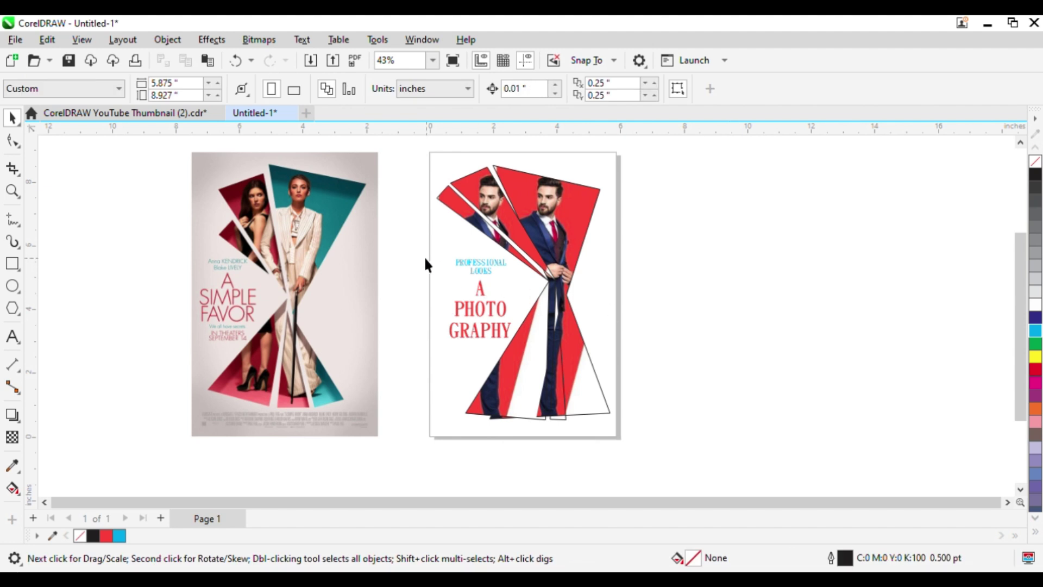
drag(495, 312, 500, 311)
click(665, 309)
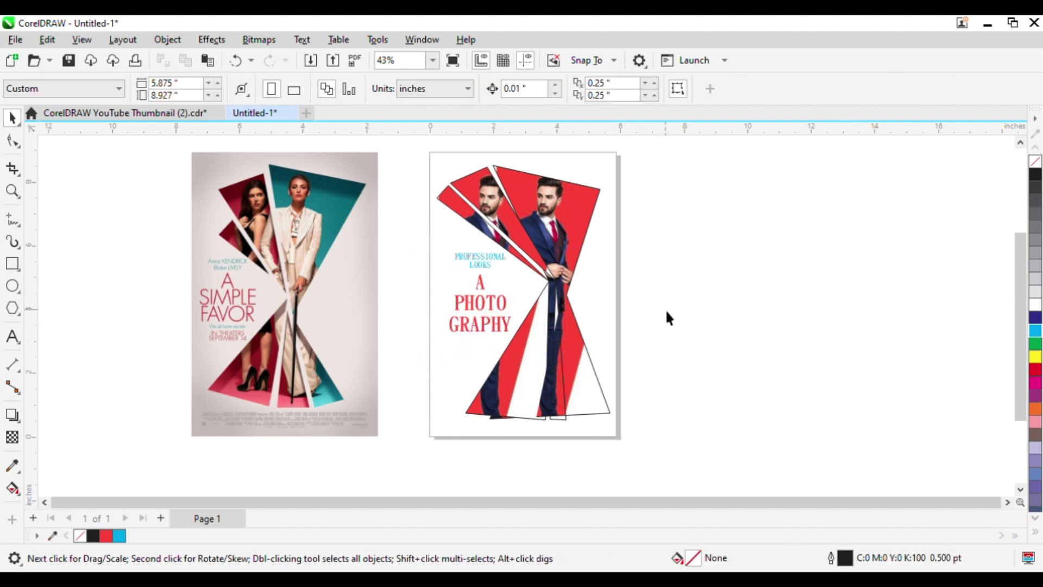
Step: Duplicate the PROFESSIONAL LOOKS text directly below the A PHOTOGRAPHY title
key(z)
drag(137, 263, 556, 433)
drag(769, 214, 774, 360)
Step: Replace the duplicated text below the title with EXIBITION
key(F8)
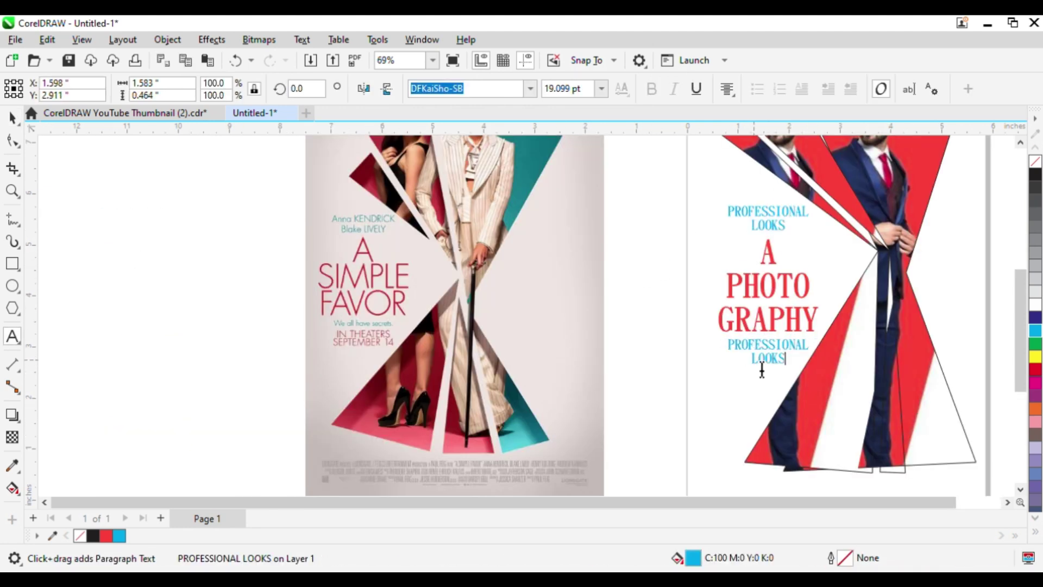
key(ctrl+a)
text(EXI)
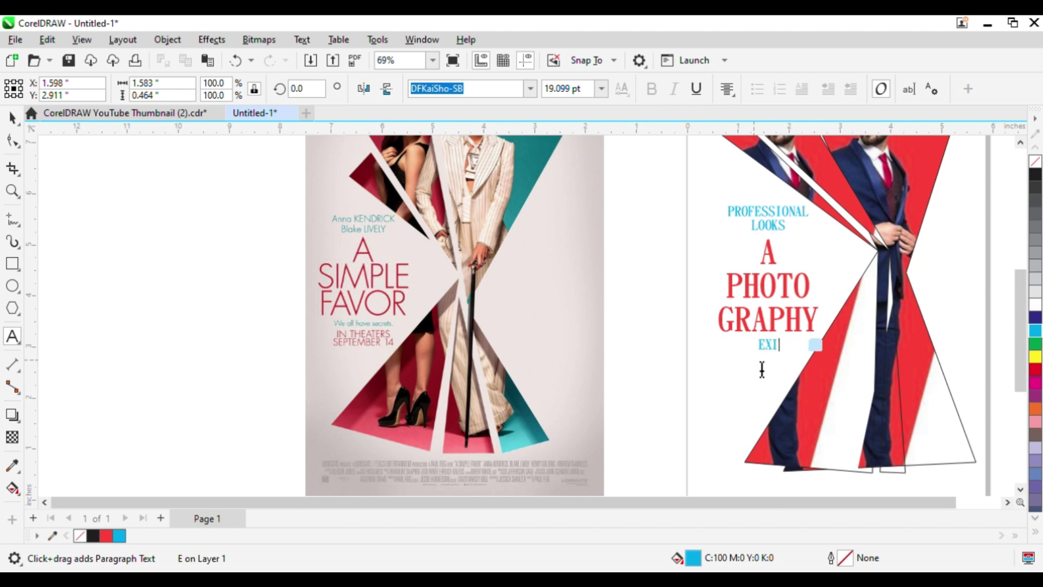
text(BITION)
key(Escape)
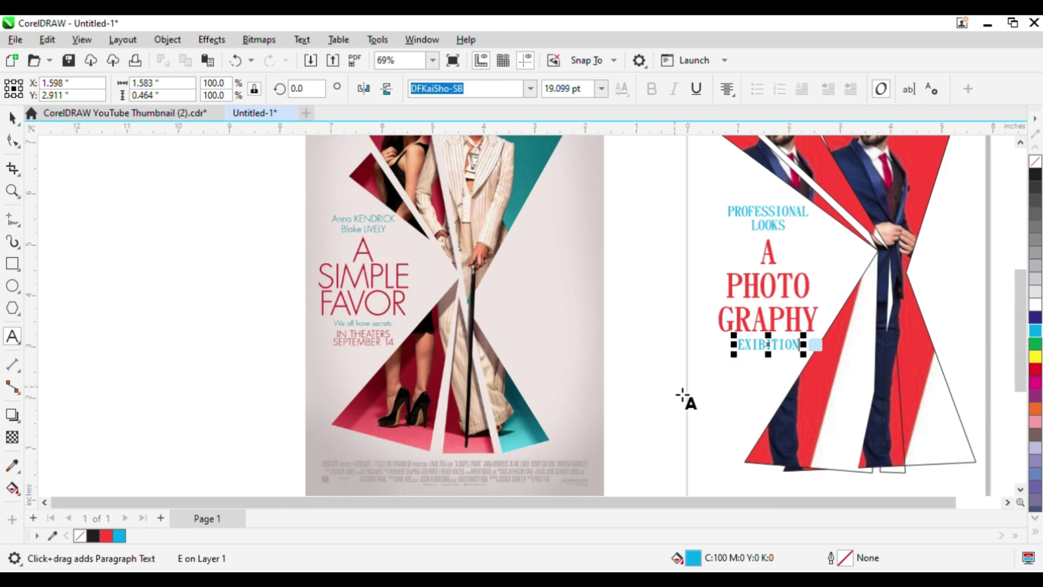
Step: Replace the text line below the title with WE ALL HAVE SECRETS
scroll(373, 372, up, 1)
scroll(256, 340, down, 1)
scroll(535, 345, up, 1)
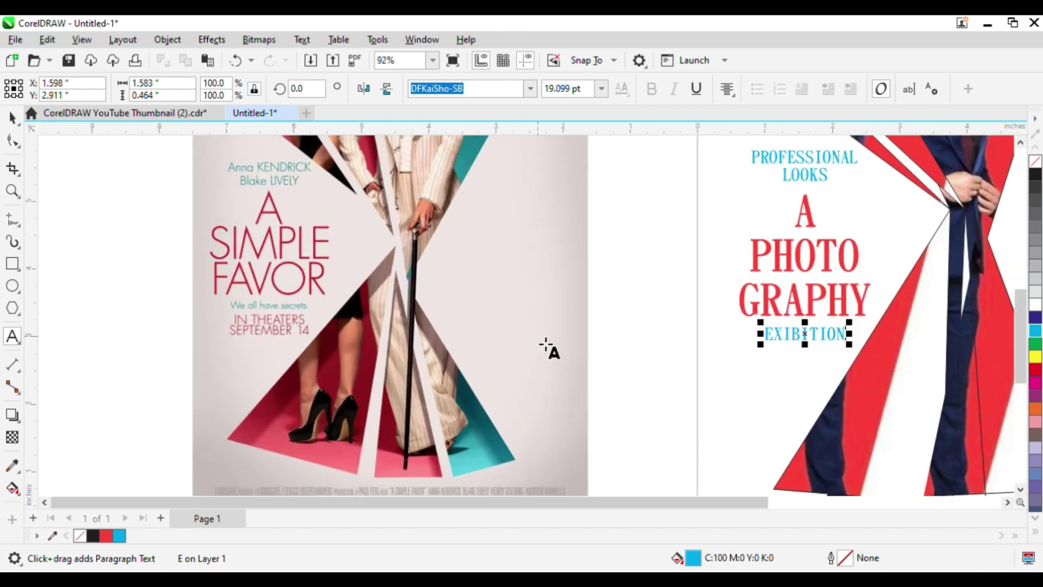
key(ctrl+a)
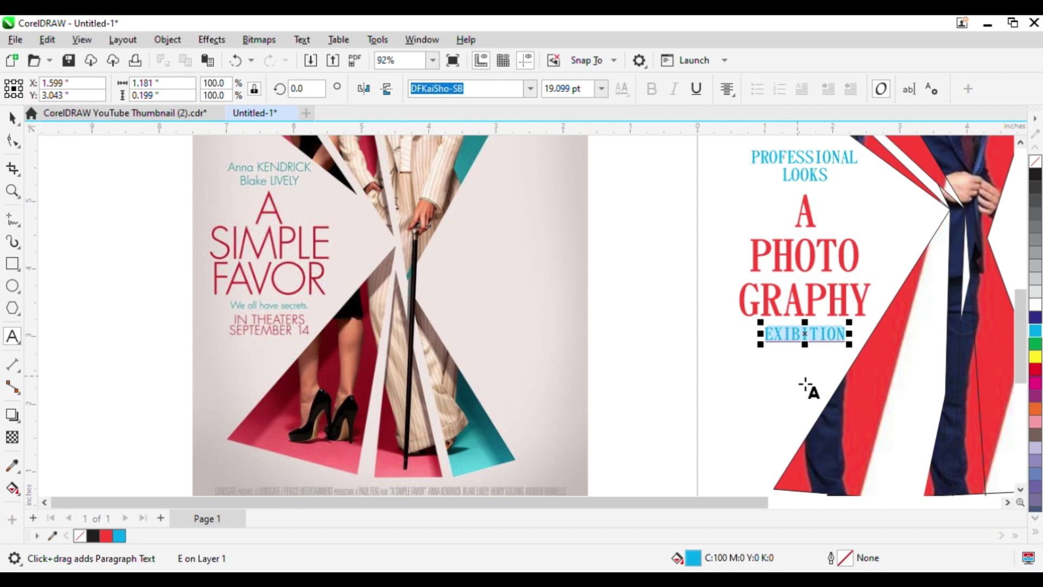
text(WE)
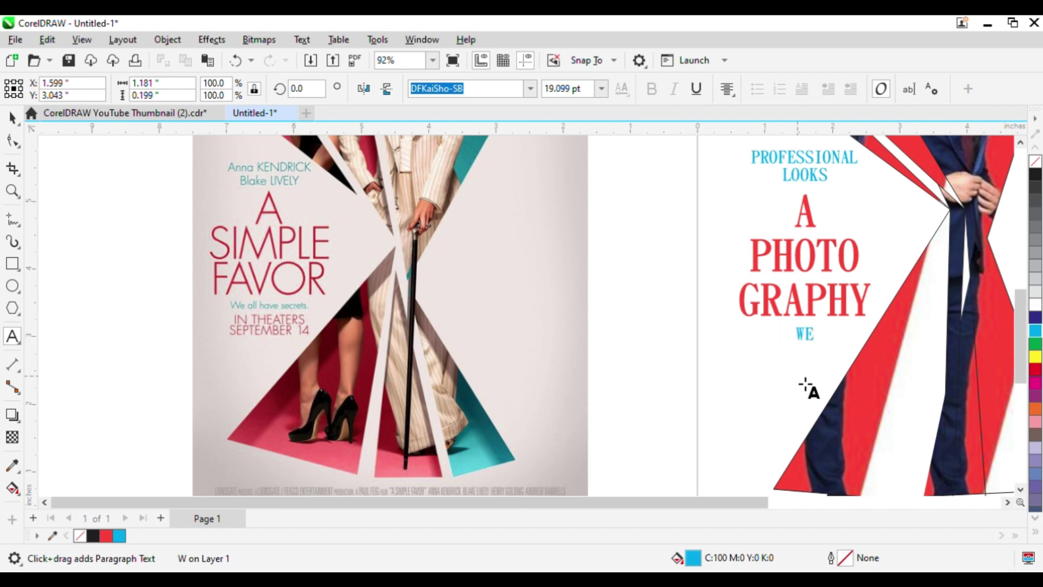
text( ALL)
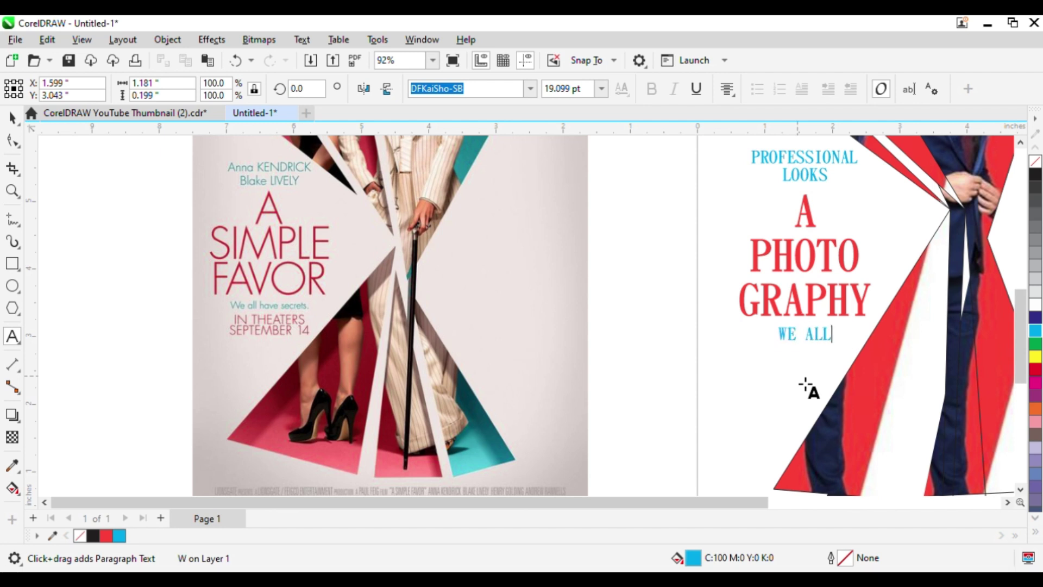
text( HAVE )
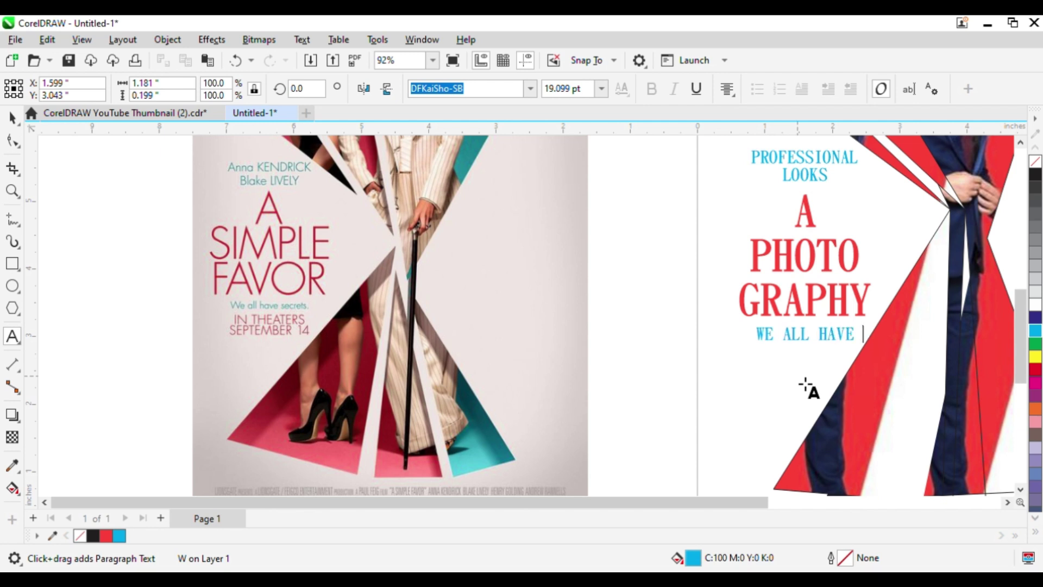
text(SECRETS)
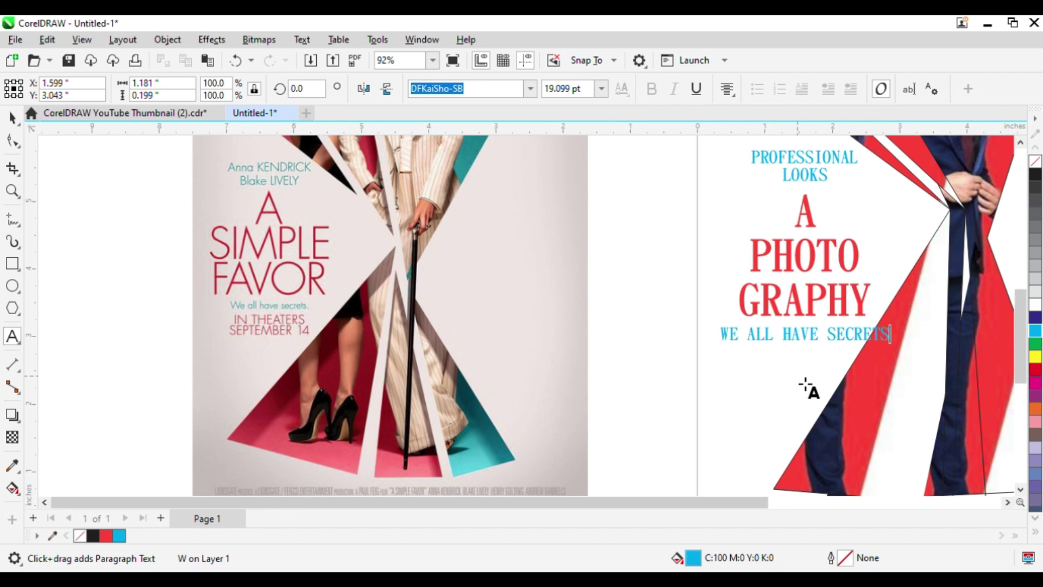
Step: Add a second line reading SPECIAL below WE ALL HAVE SECRETS in the same text block
key(Return)
text(IN)
key(Escape)
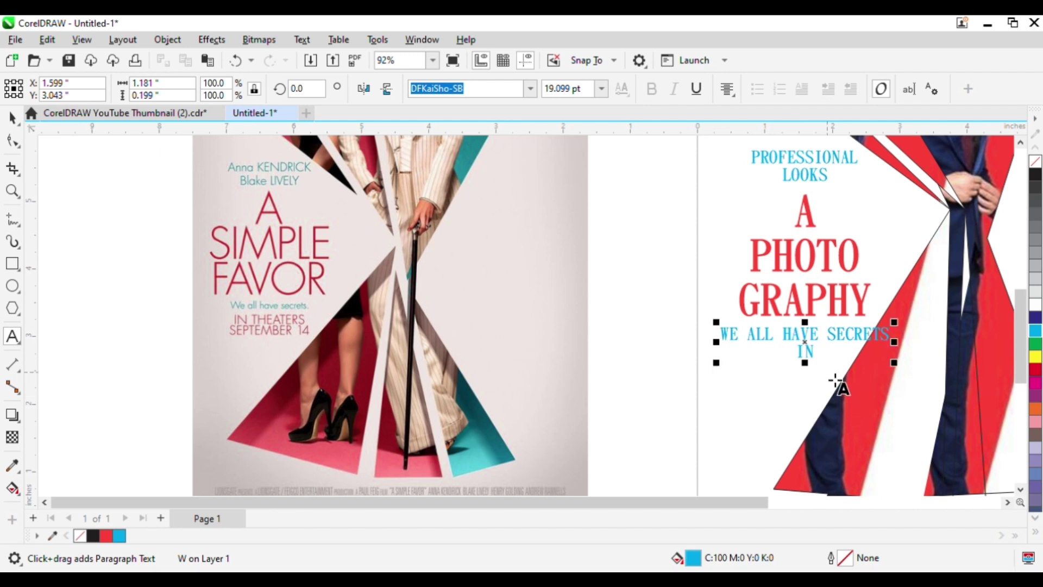
key(shift+Home)
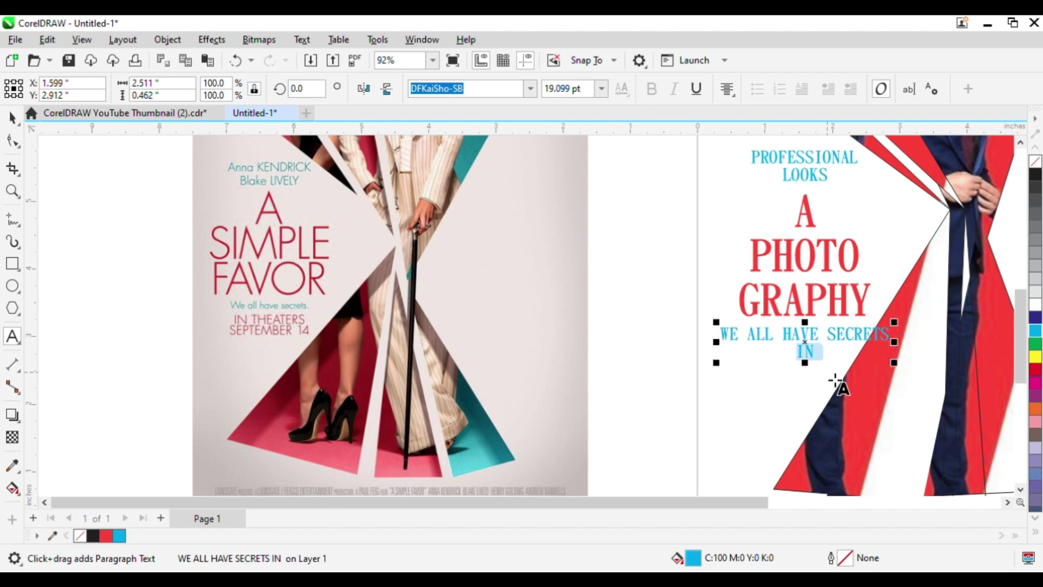
text(SPECIA)
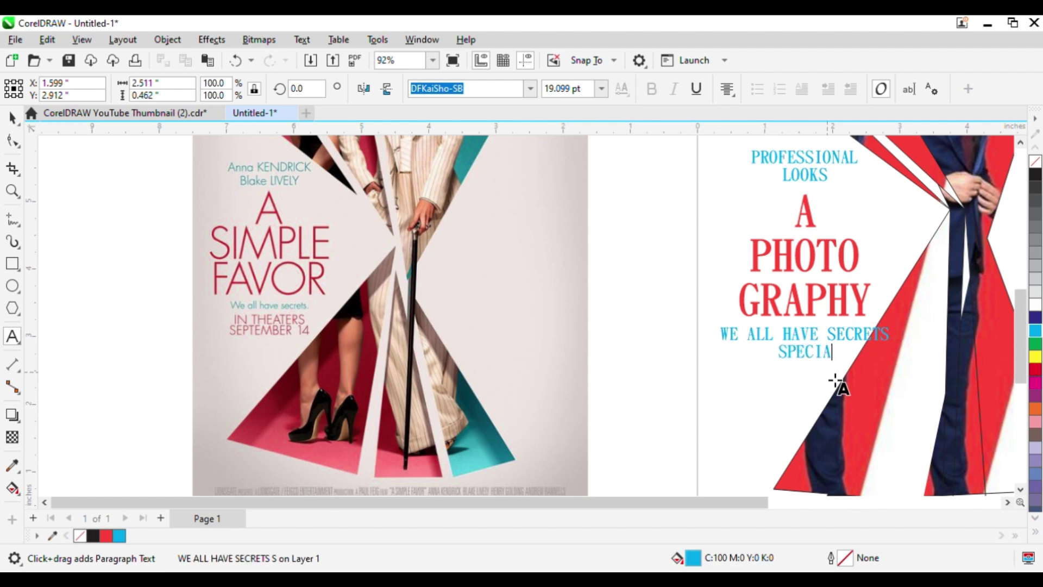
text(L)
key(Return)
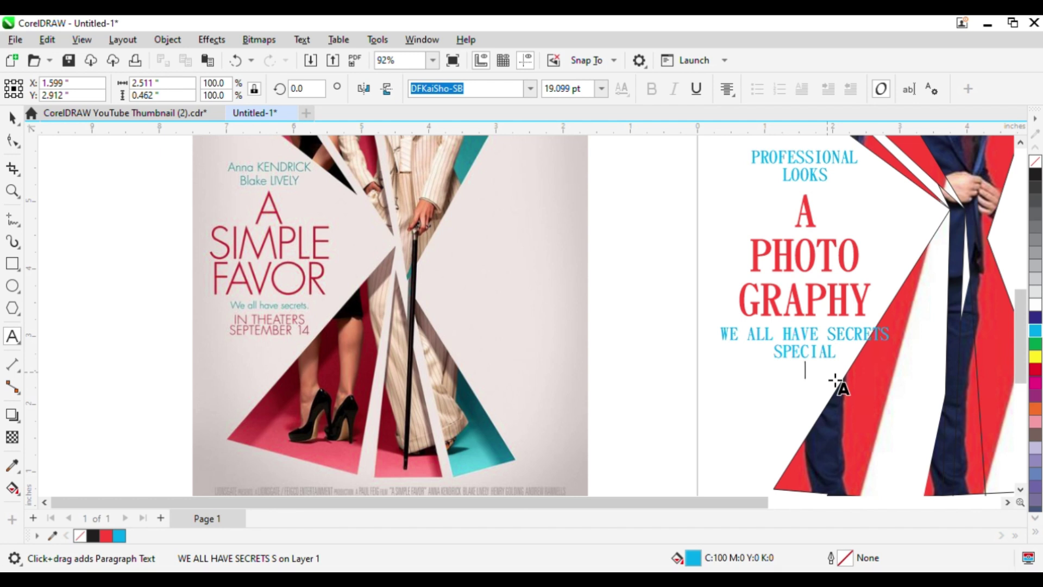
Step: Add a third line reading EXIBITION below SPECIAL in the tagline text block
key(Up)
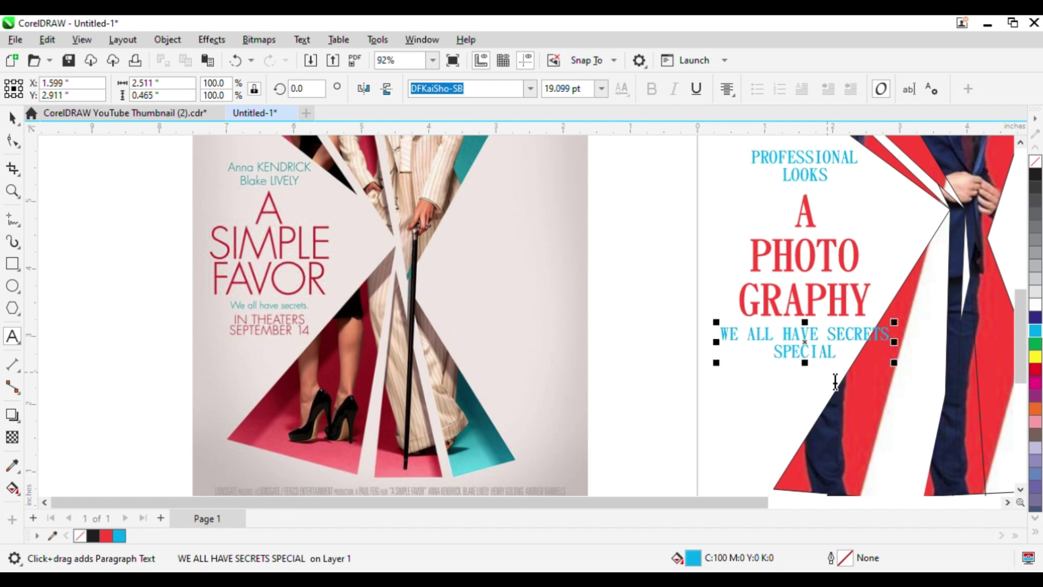
key(Home)
key(shift+End)
key(Down)
text(EXI)
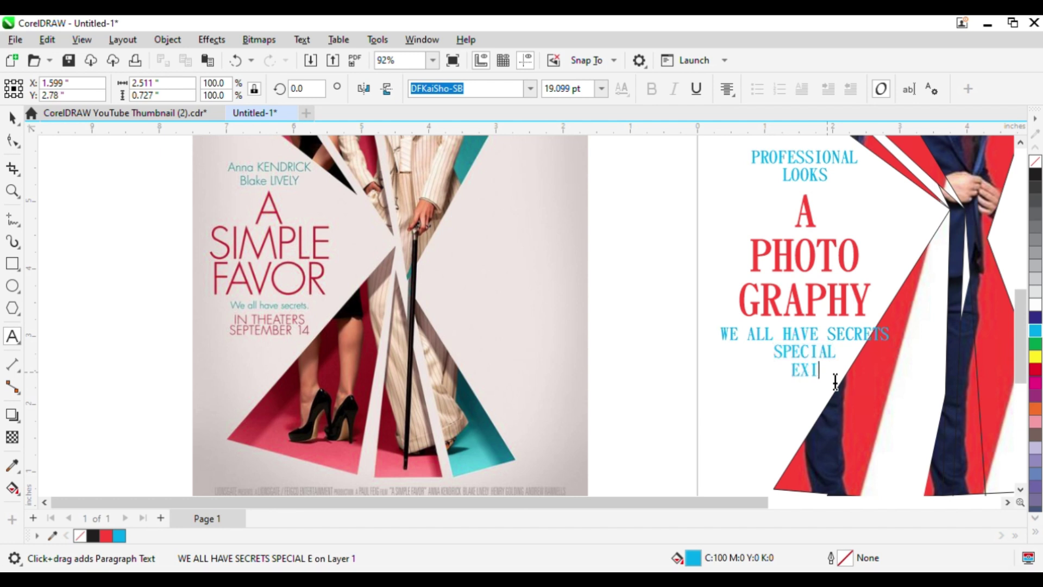
text(BITION)
click(825, 374)
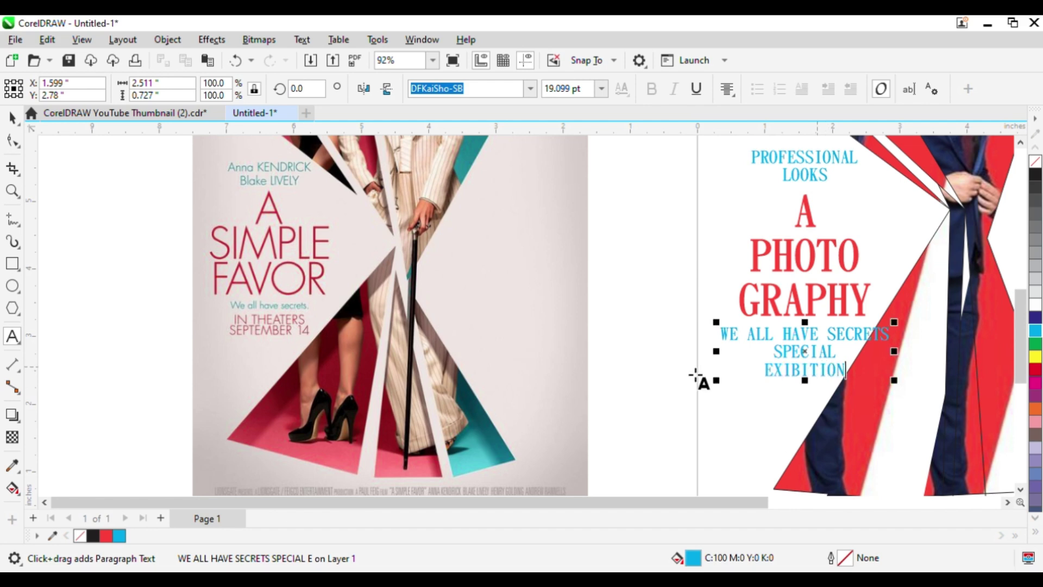
scroll(581, 391, down, 3)
Step: Change the font of the three-line tagline block below the title to Microsoft Yi Baiti
key(ctrl+space)
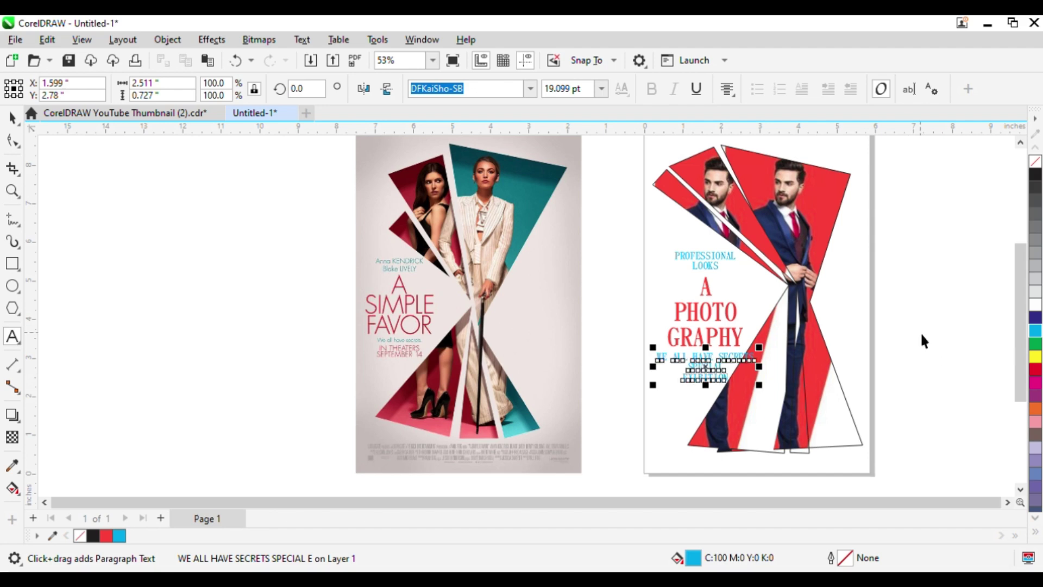
click(920, 333)
key(F2)
drag(321, 266, 739, 438)
key(space)
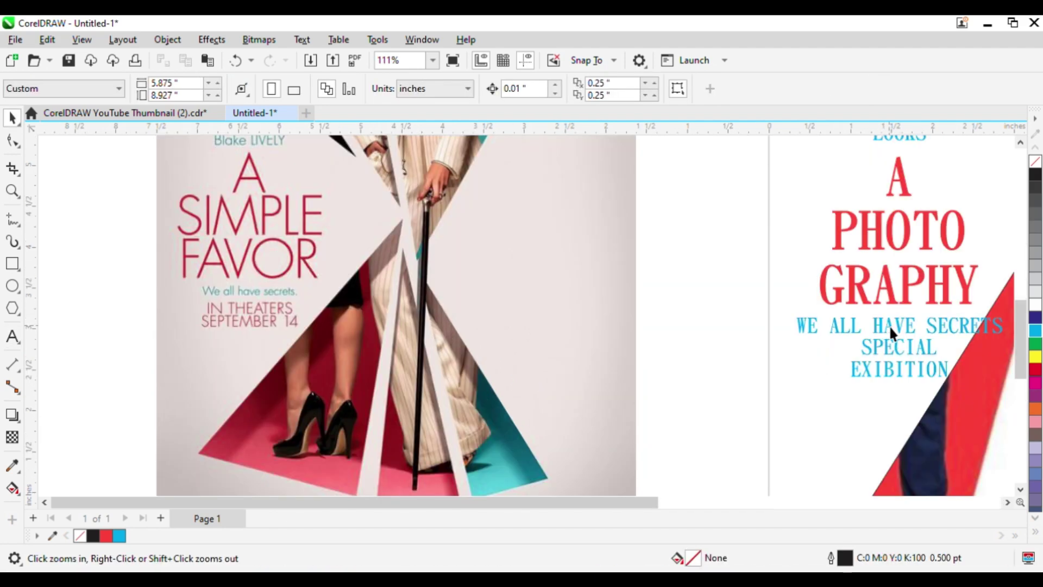
click(892, 337)
click(527, 92)
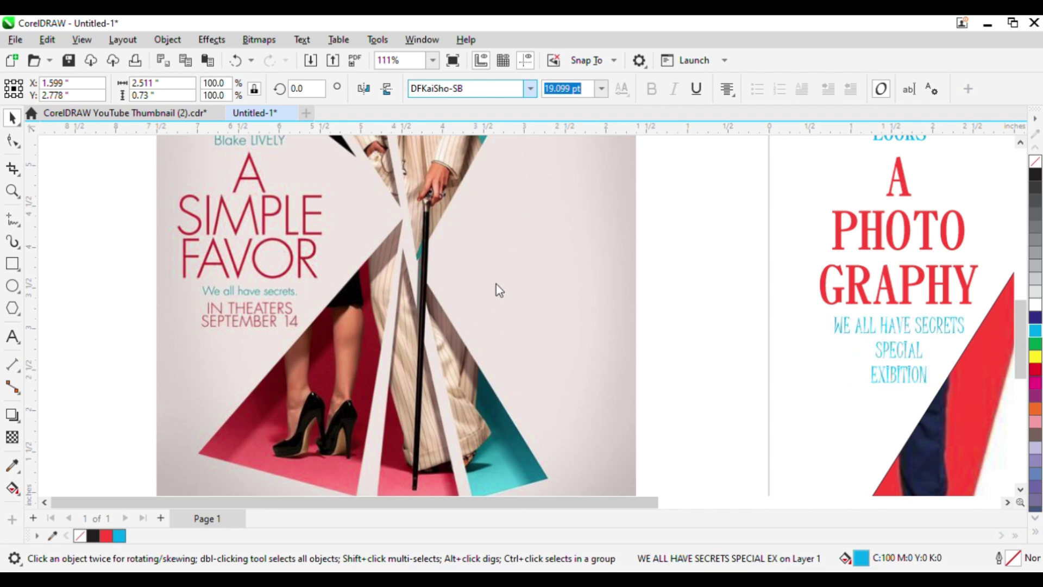
scroll(496, 285, down, 3)
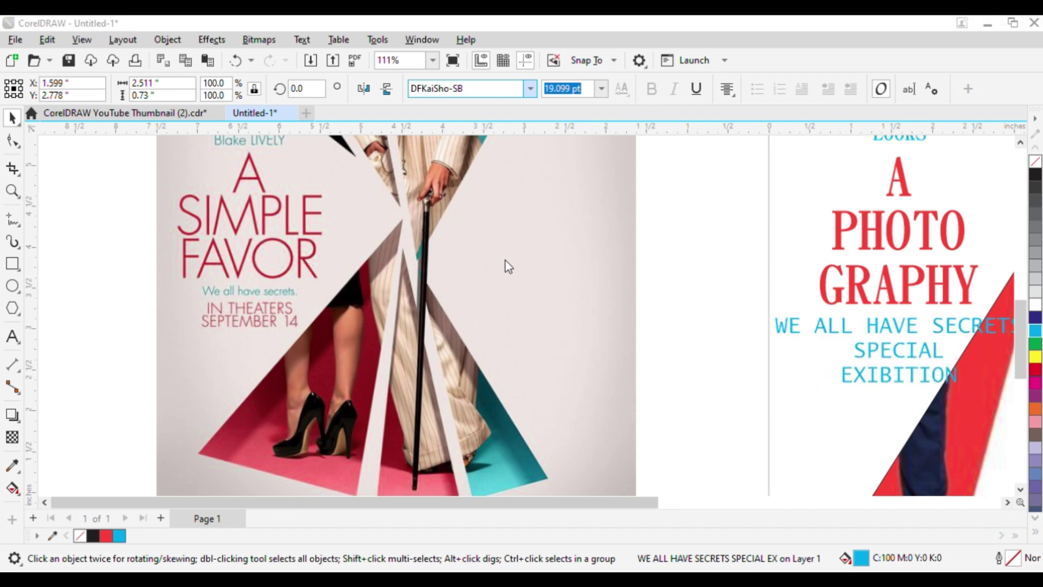
click(501, 337)
Step: Change the font of the three-line tagline block to Segoe UI
click(527, 93)
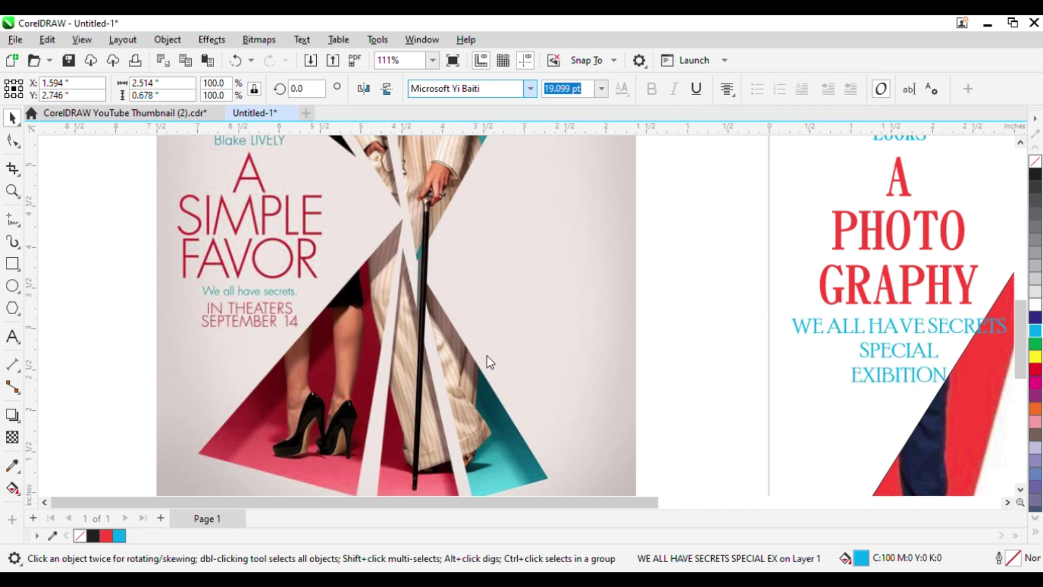
scroll(487, 357, down, 1)
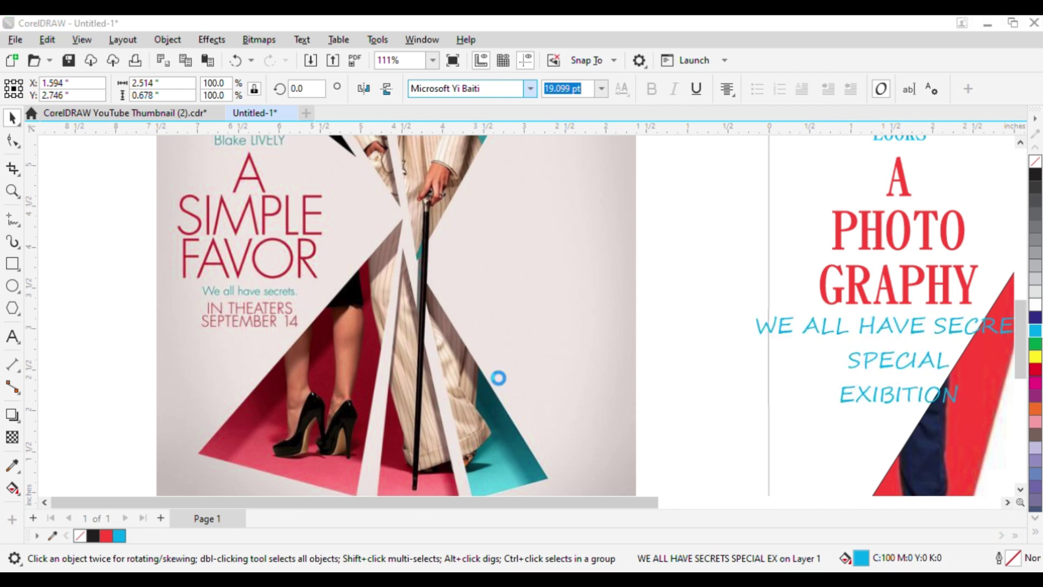
click(487, 366)
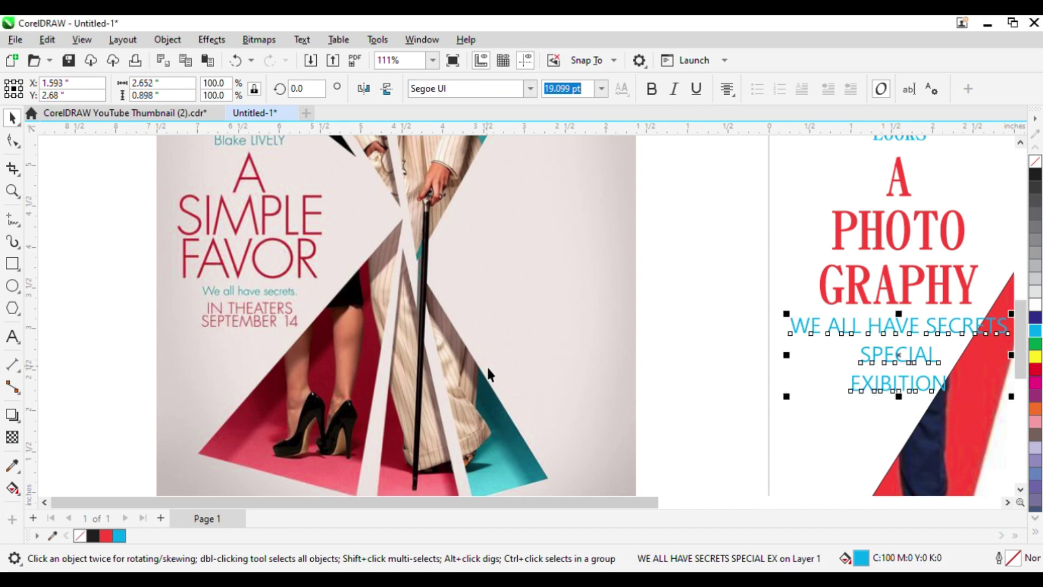
scroll(460, 330, down, 1)
scroll(835, 369, up, 1)
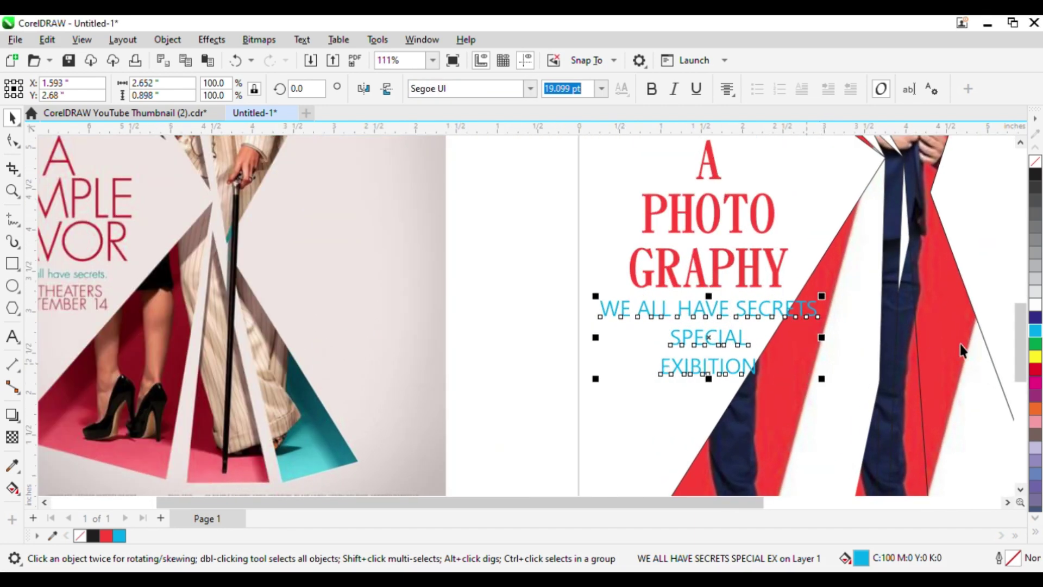
scroll(960, 344, down, 1)
scroll(702, 341, up, 1)
scroll(701, 348, up, 3)
Step: Set the font of the three-line tagline block to Tw Cen MT
click(524, 90)
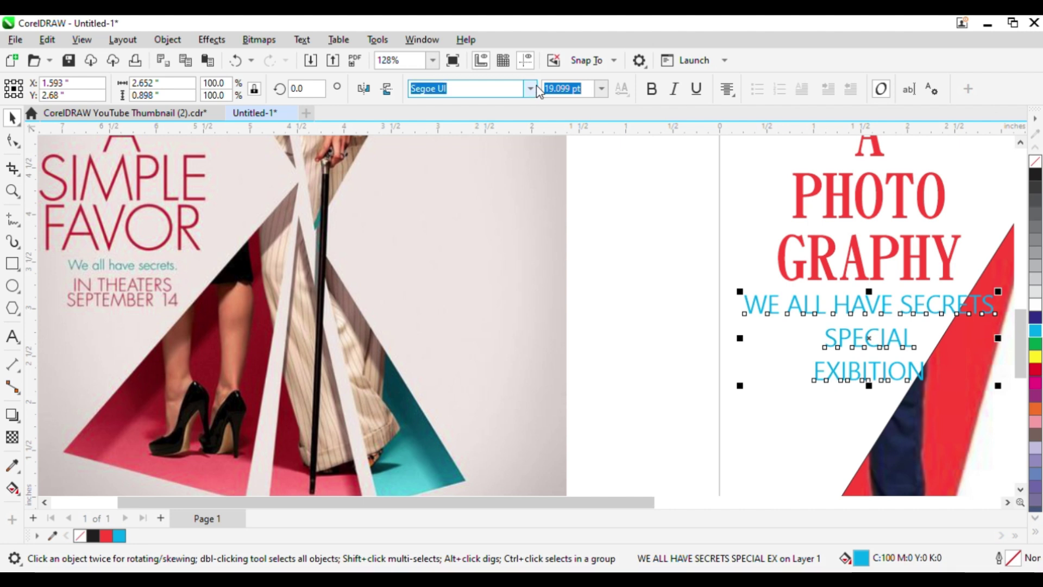
click(533, 88)
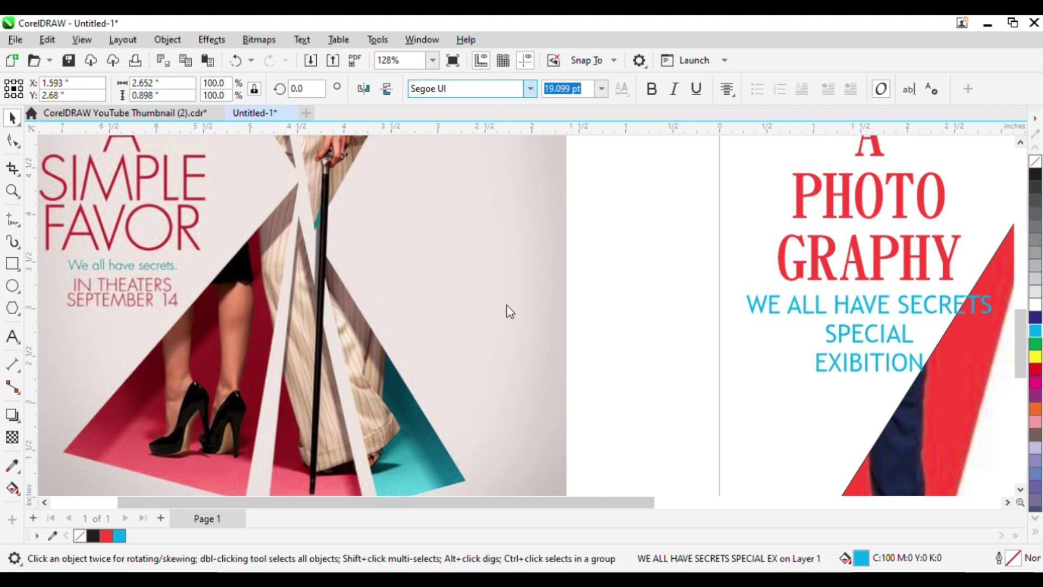
click(510, 366)
Step: Scale the tagline block down to about 83.6% and move it slightly up toward the title
scroll(495, 339, down, 2)
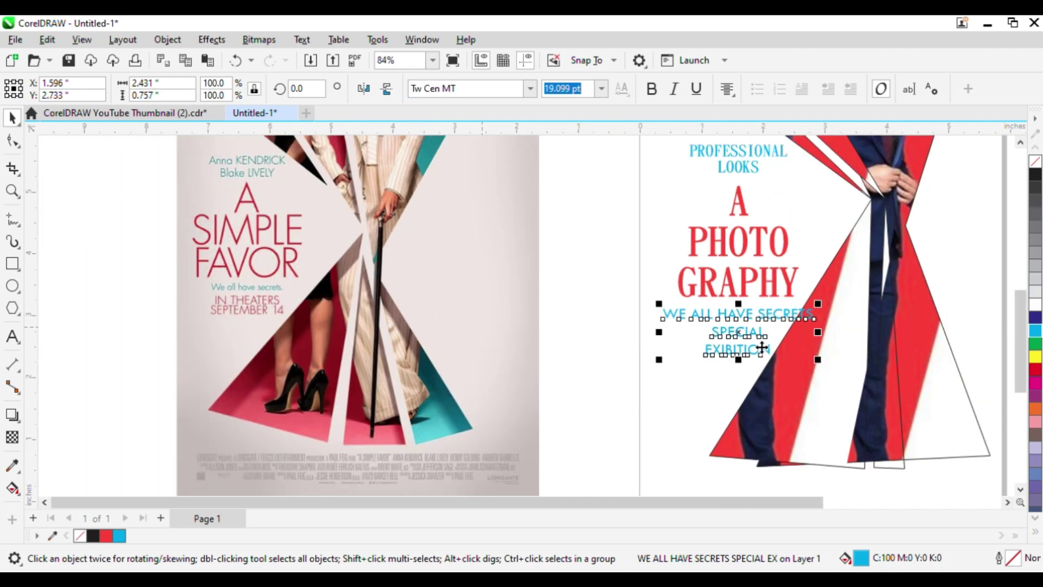
drag(818, 360, 806, 356)
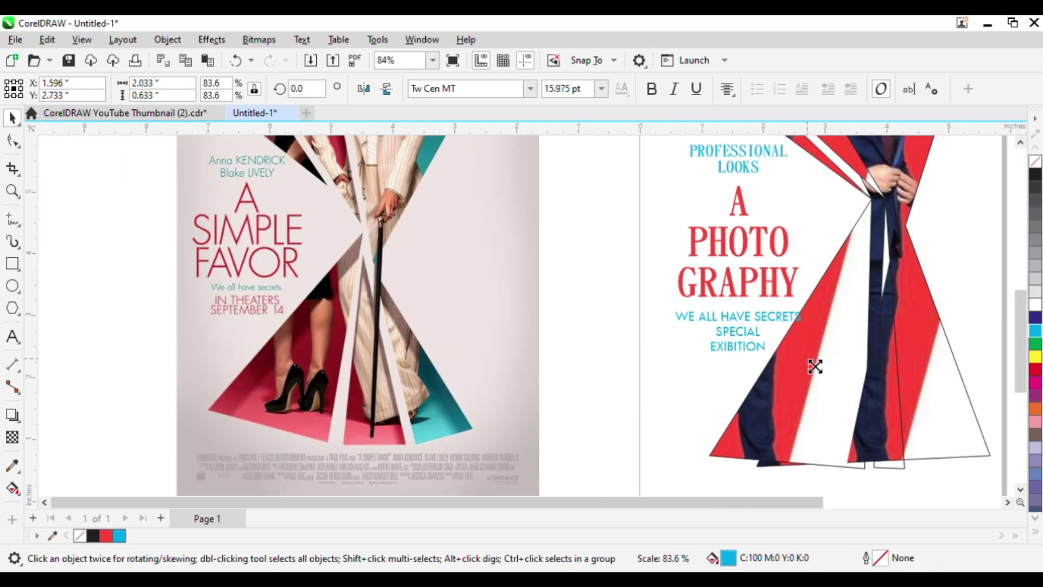
mouse_move(753, 324)
mouse_down()
mouse_move(753, 312)
mouse_move(773, 319)
mouse_up()
Step: Break the tagline block into separate lines and shrink WE ALL HAVE SECRETS to about 10 pt
key(ctrl+k)
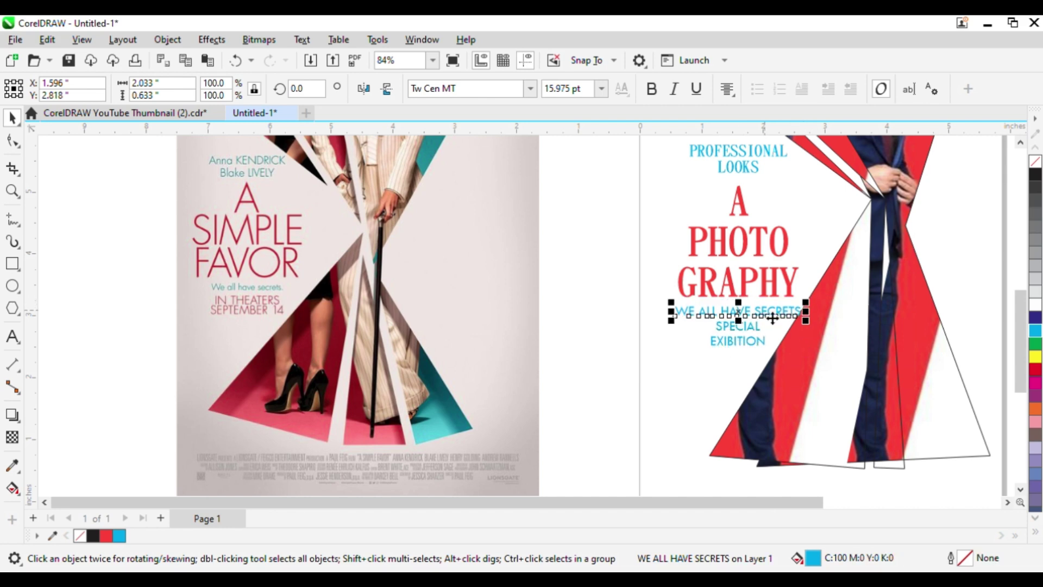
scroll(773, 318, up, 3)
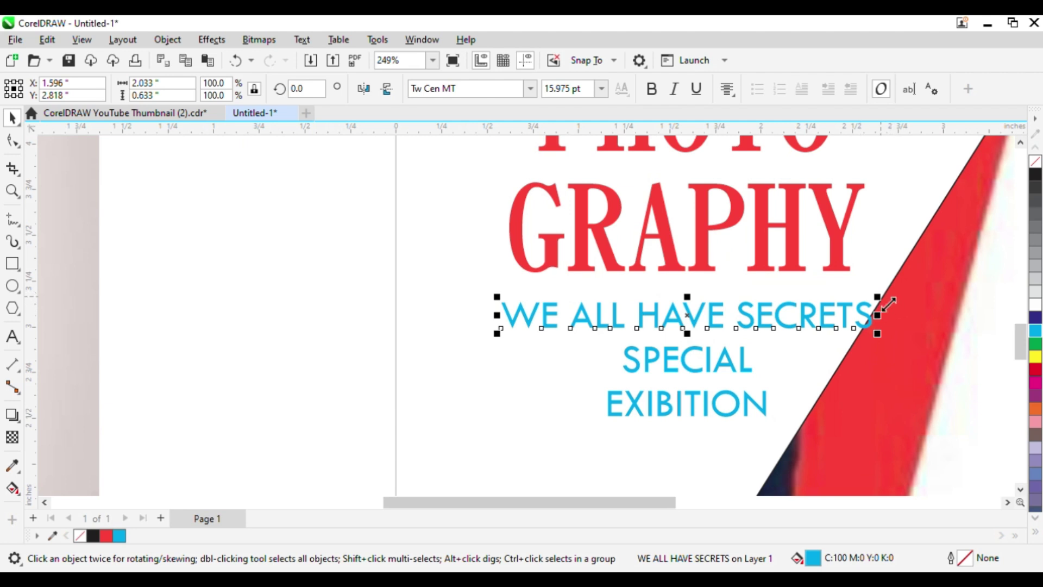
drag(882, 305, 857, 309)
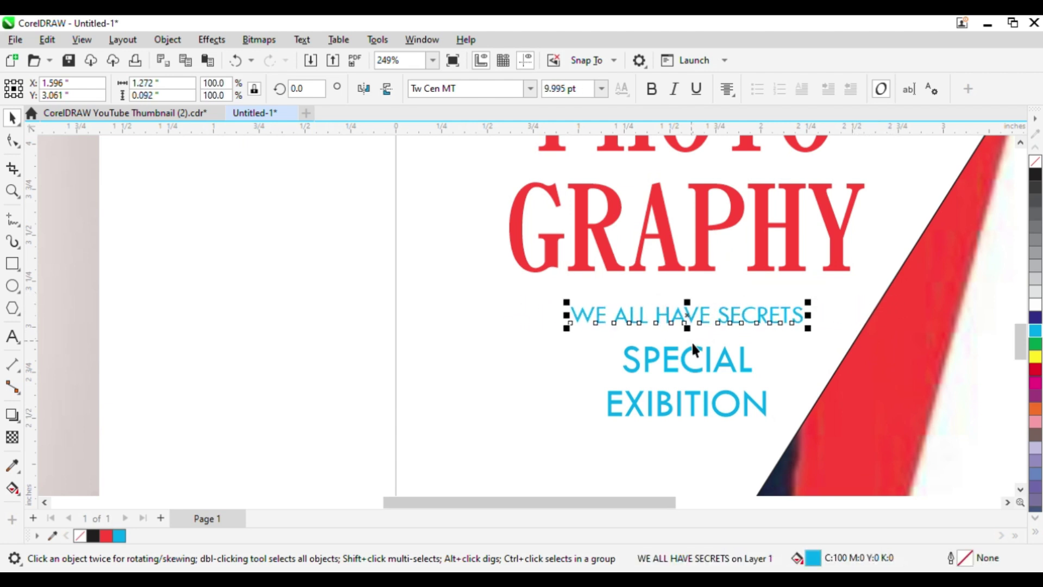
scroll(693, 356, down, 4)
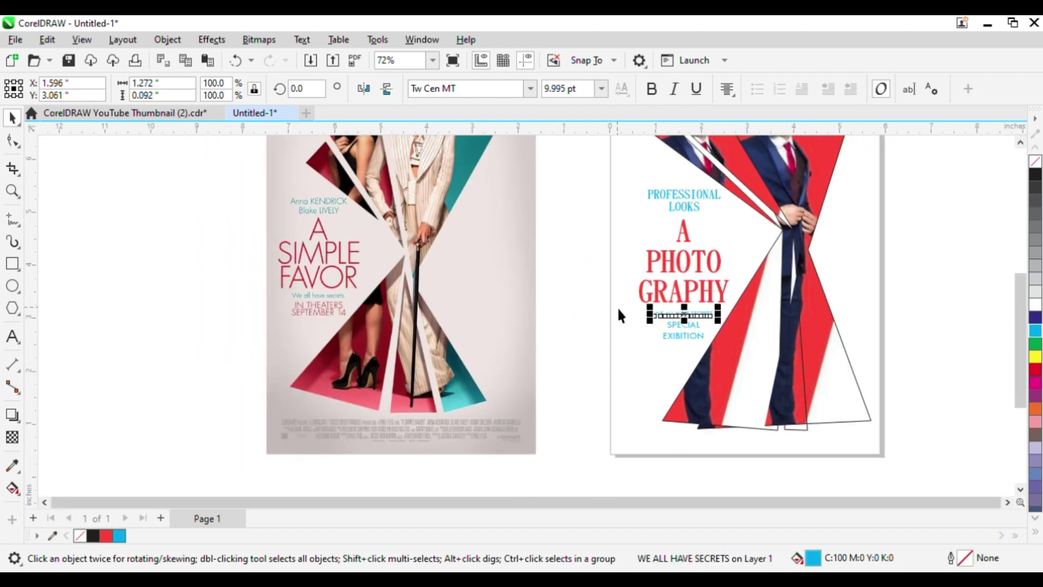
click(901, 288)
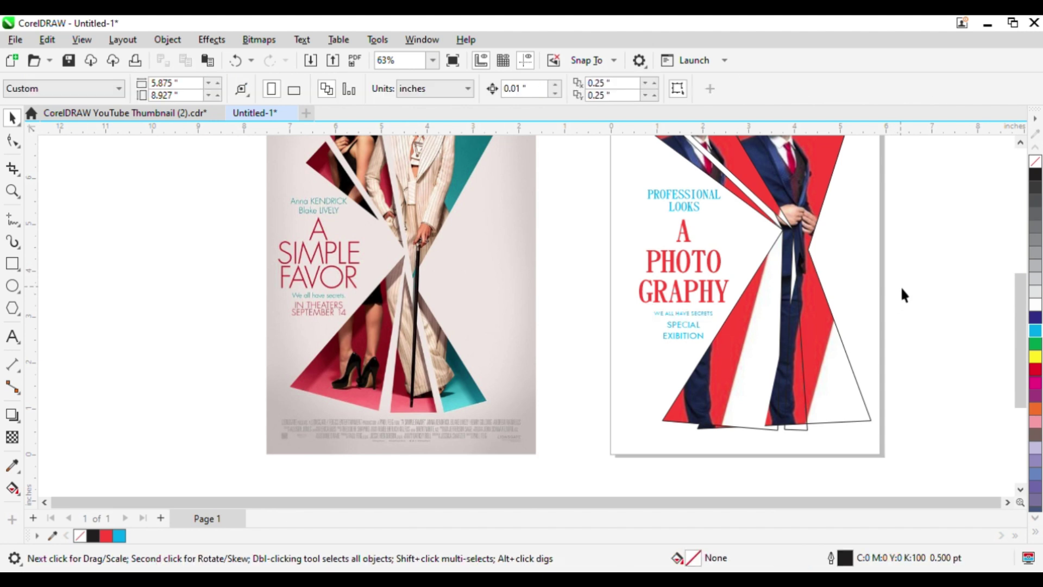
Step: Compare the text and panel layout with the reference poster, up close and as a whole
key(z)
drag(199, 223, 1003, 490)
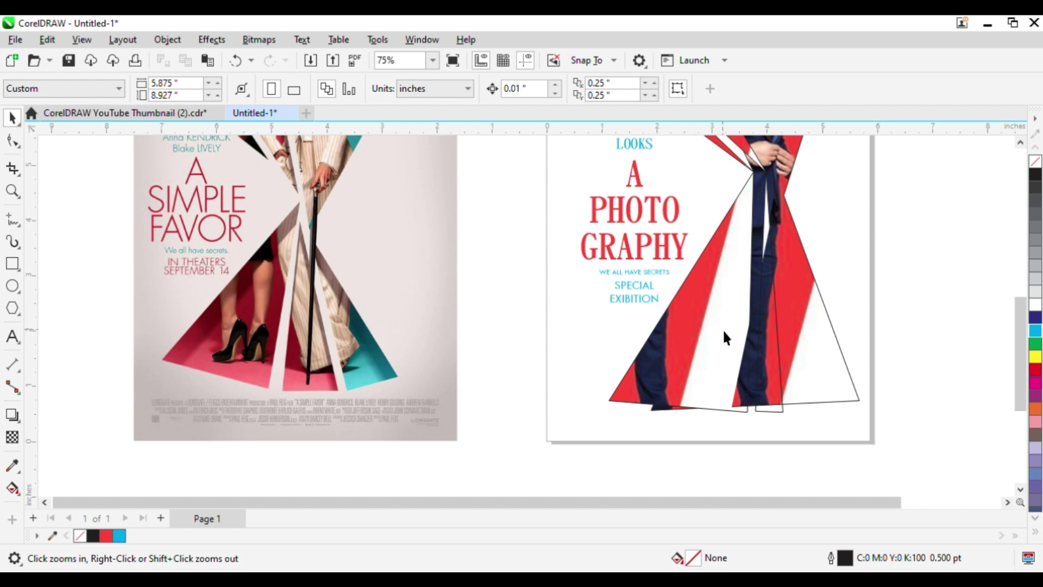
scroll(603, 354, down, 1)
key(F2)
drag(238, 163, 842, 433)
right_click(786, 372)
drag(366, 197, 803, 415)
key(z)
drag(299, 157, 892, 485)
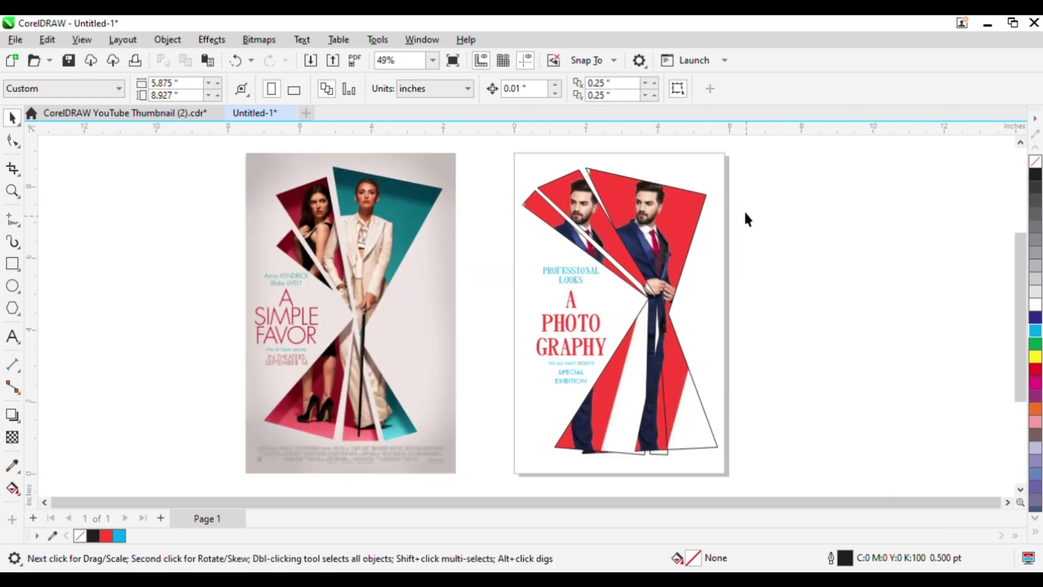
Step: Add a page-sized rectangle behind the artwork and give it a radial gradient from grey-pink edges to a light centre, matching the reference poster
double_click(12, 264)
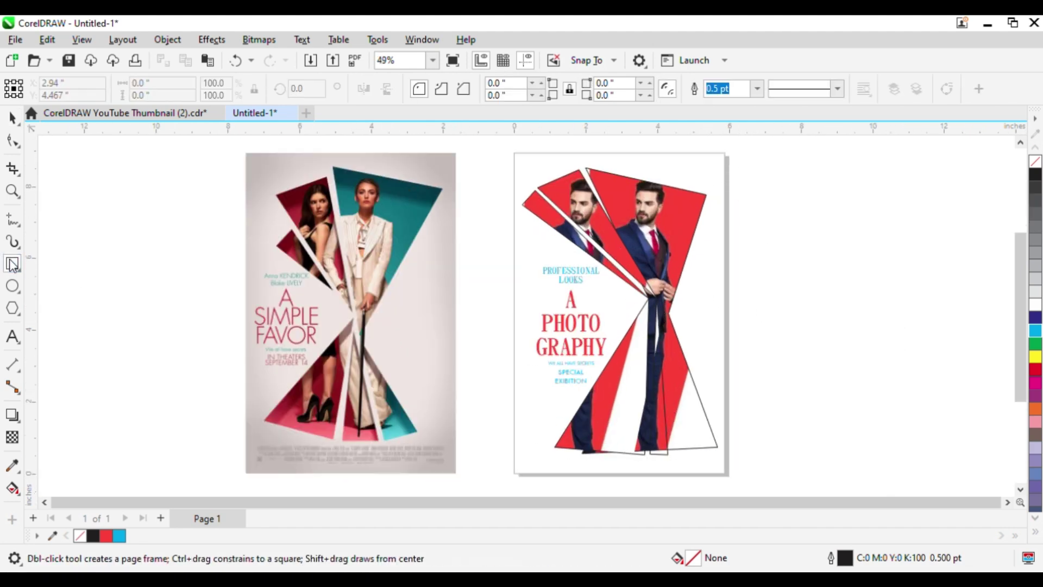
click(11, 120)
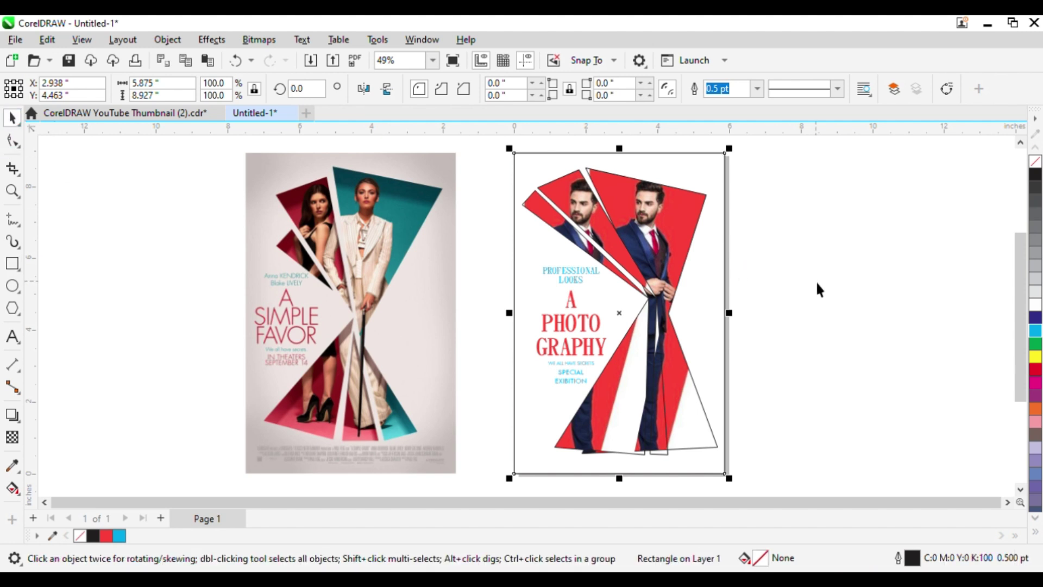
key(F11)
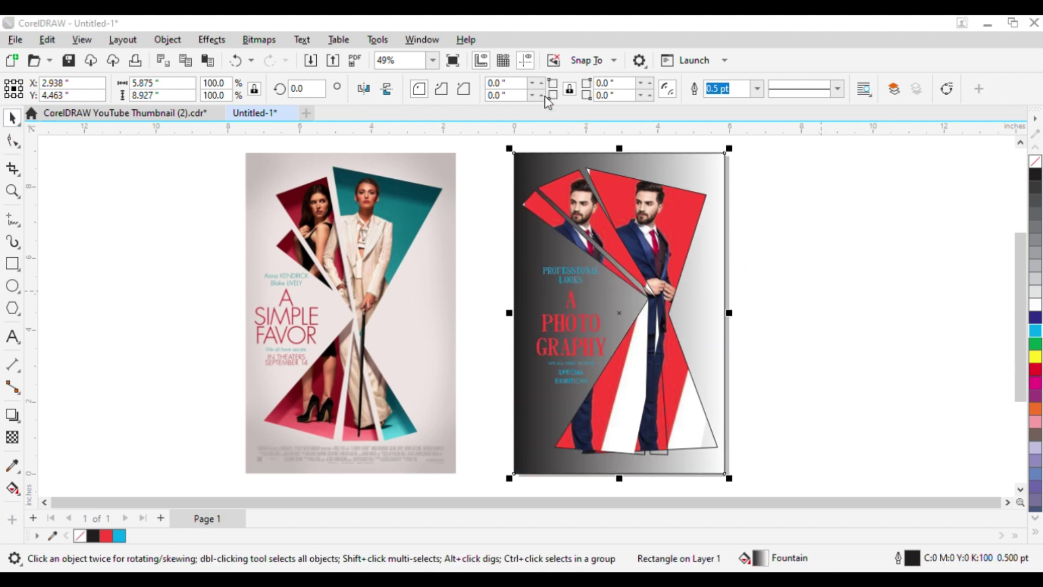
click(383, 178)
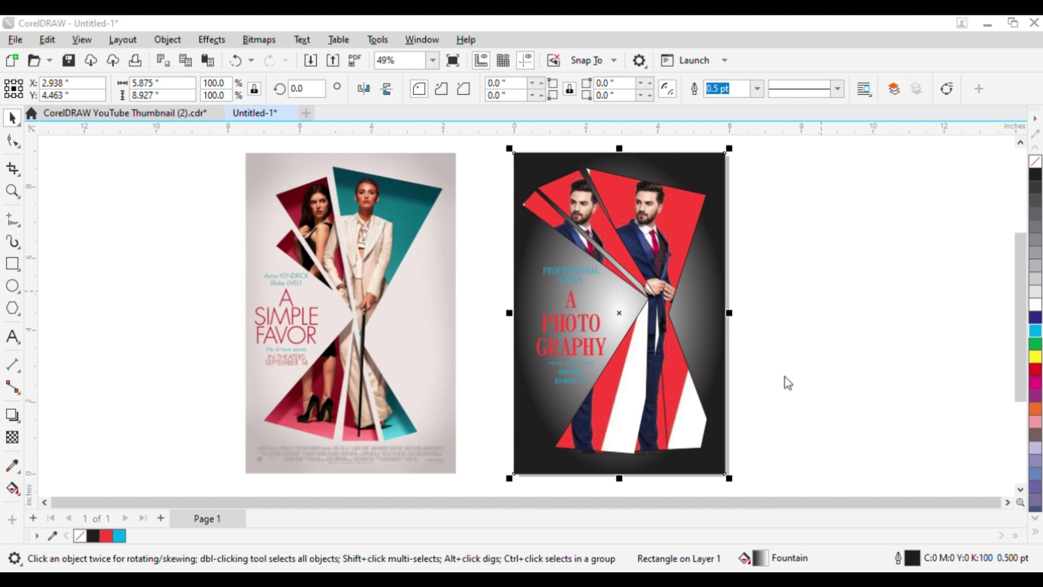
click(779, 361)
click(456, 178)
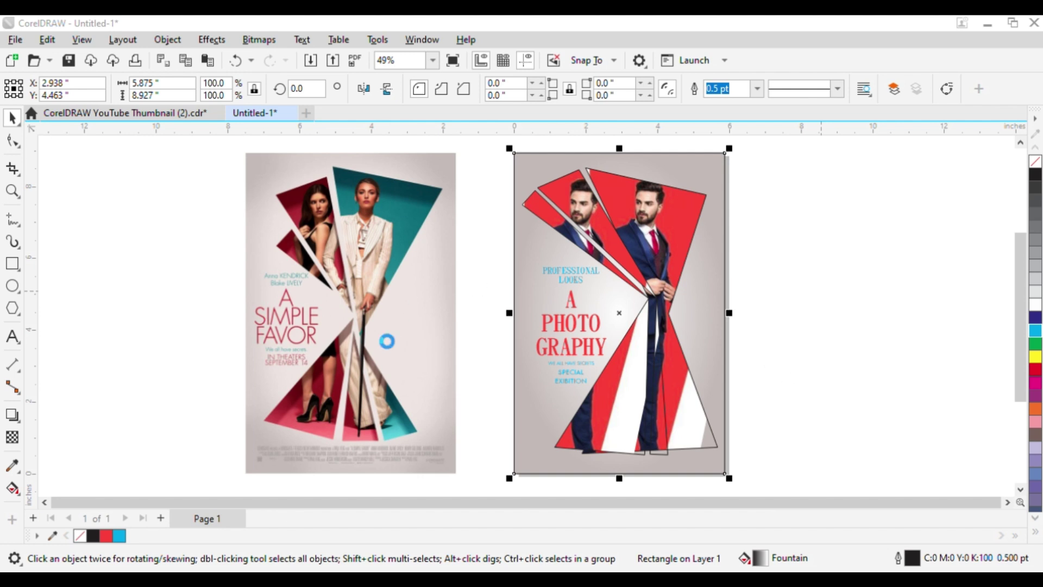
click(922, 525)
key(Escape)
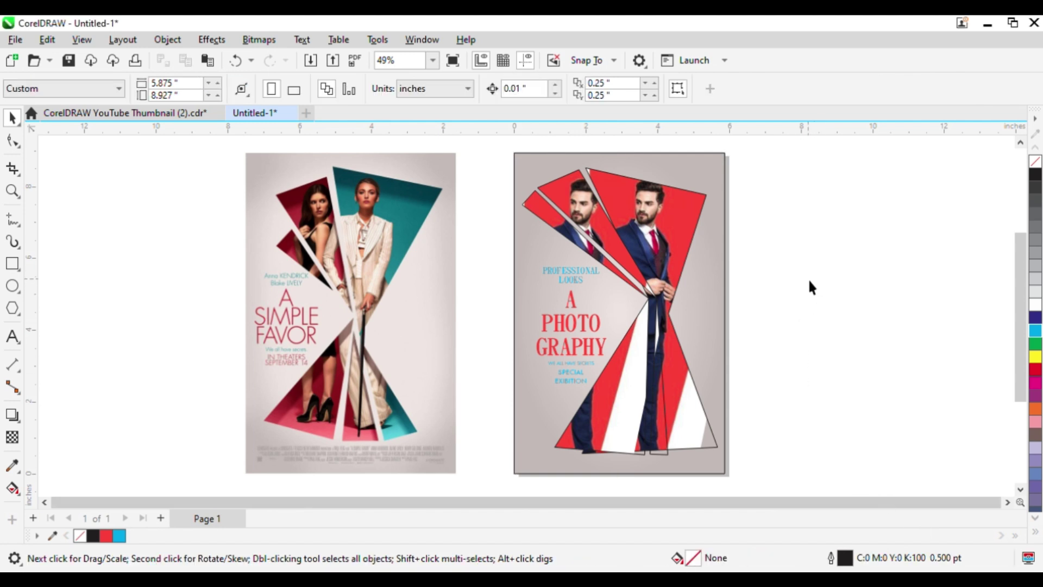
drag(653, 411, 815, 392)
key(ctrl+z)
click(817, 378)
key(ctrl+z)
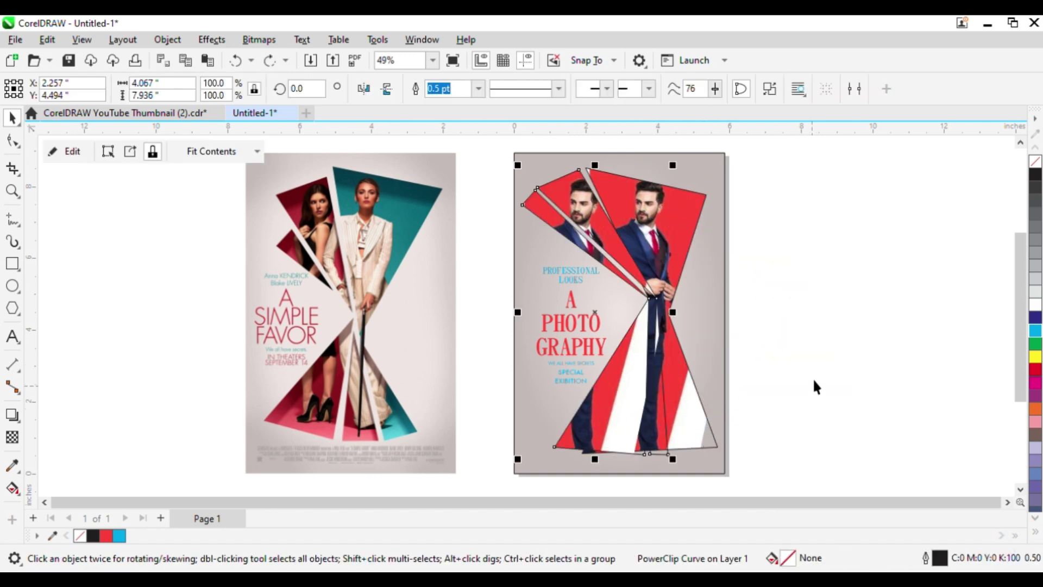
click(813, 375)
drag(616, 421, 569, 435)
key(ctrl+z)
Step: Delete the nodes along the bottom edge of the PowerClip curve that forms the lower-left leg panels
key(F10)
drag(687, 427, 607, 481)
key(Delete)
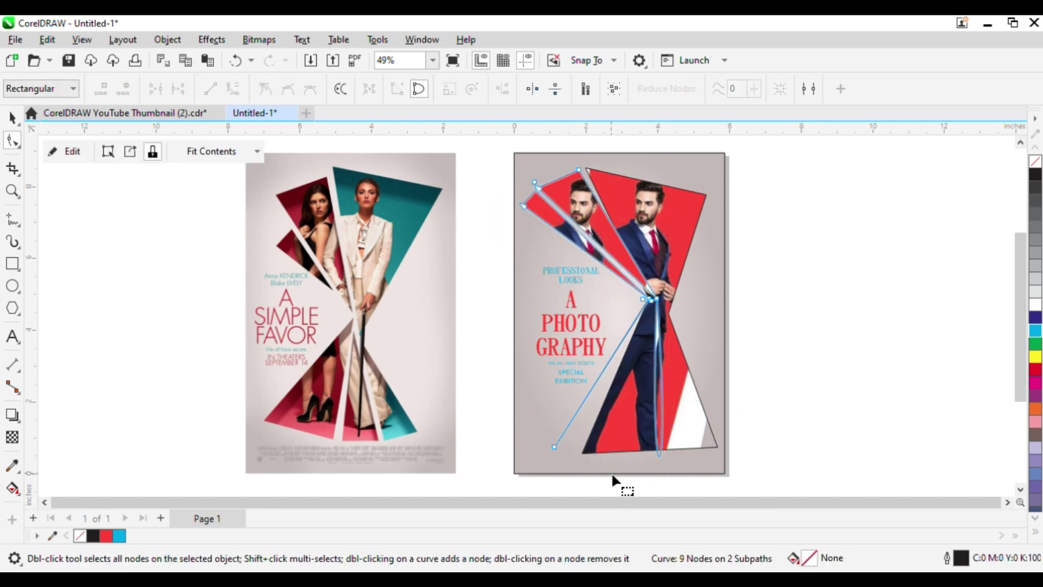
key(space)
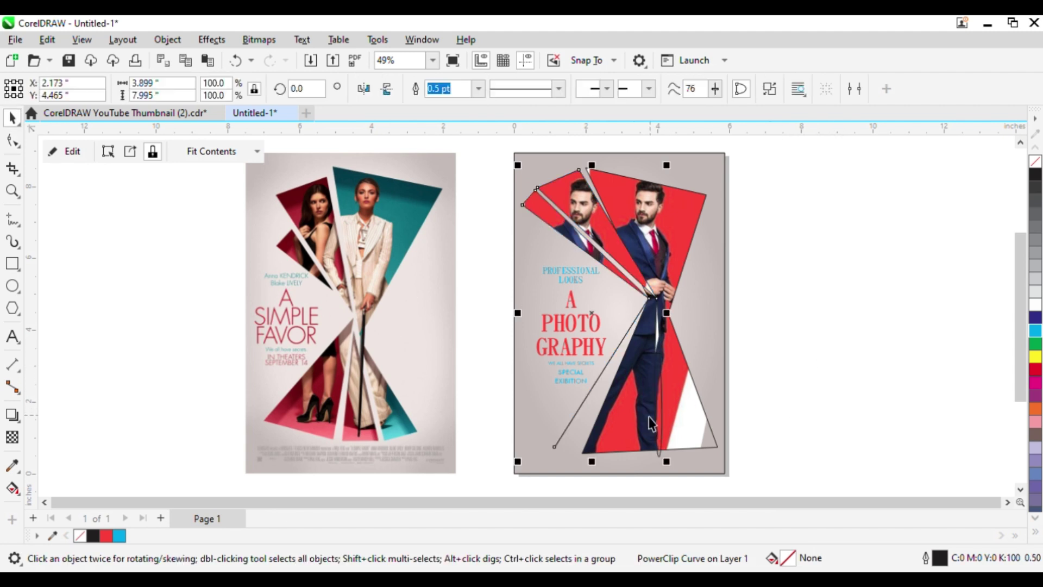
click(805, 371)
drag(644, 400, 524, 454)
key(ctrl+z)
click(797, 375)
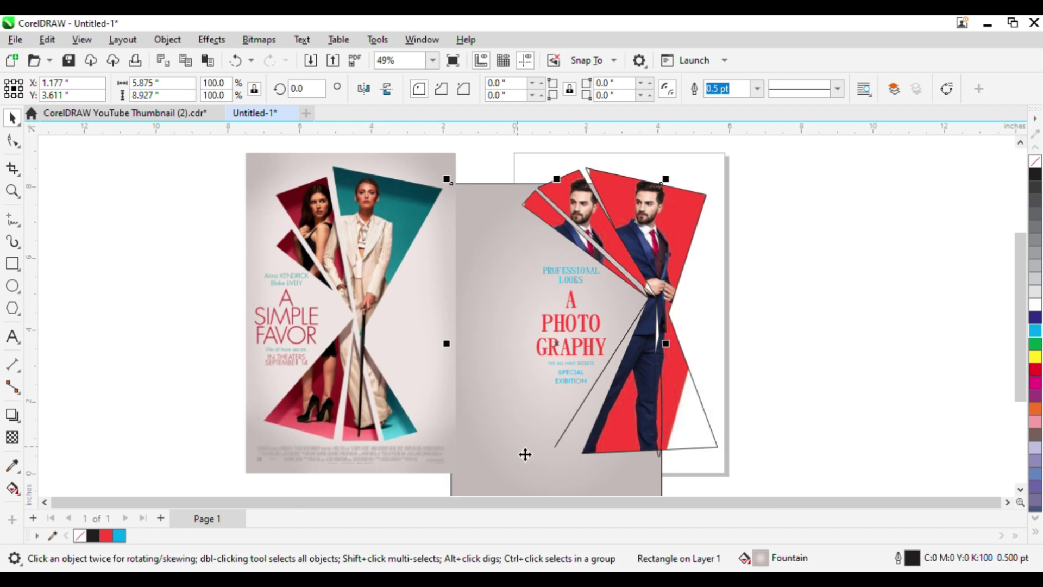
key(ctrl+z)
click(771, 382)
Step: Delete the remaining lower-left node of the upper-left panels' PowerClip curve, removing the stray diagonal line beside the legs
click(603, 385)
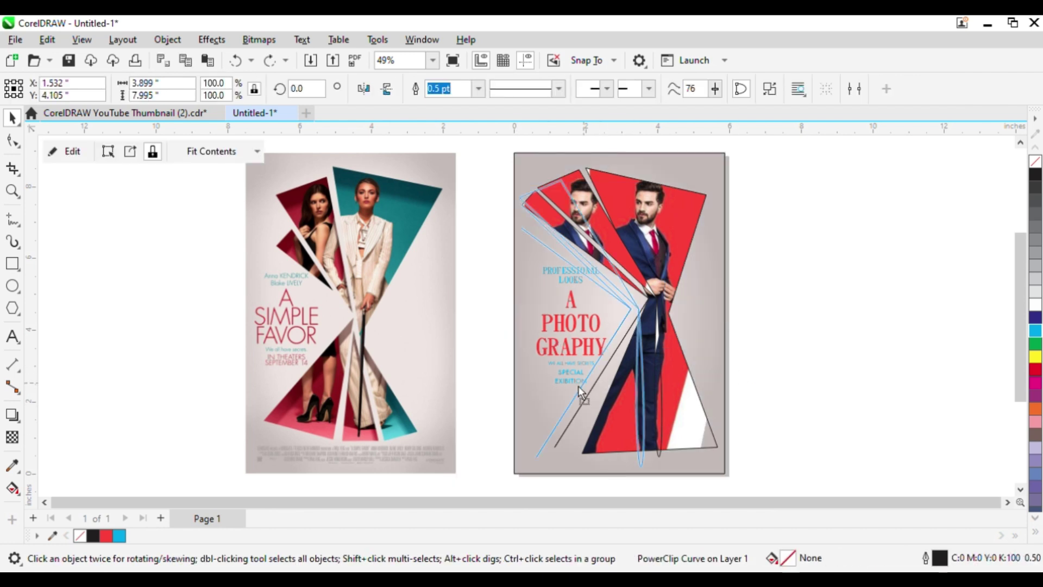
key(F10)
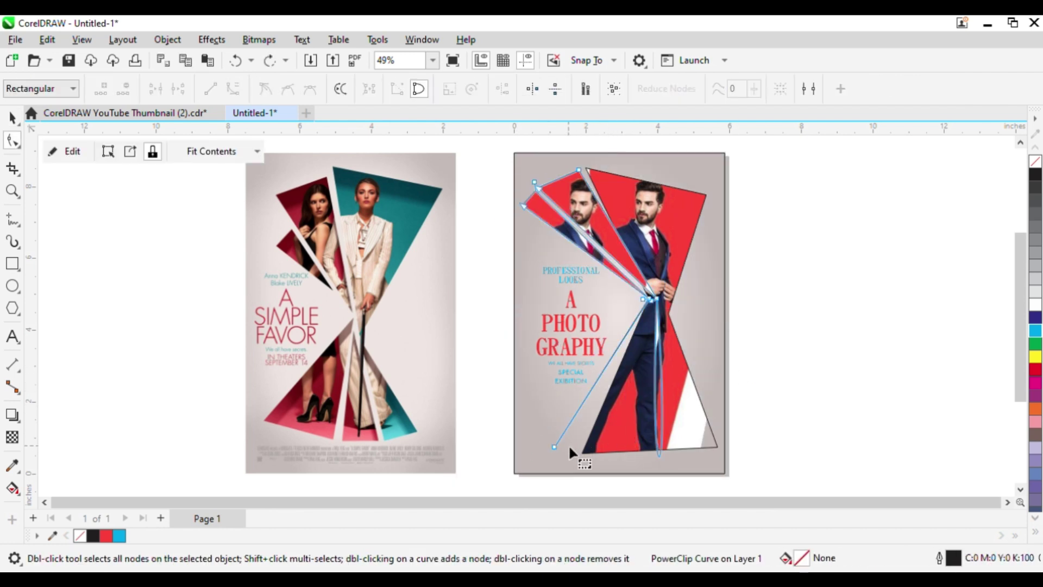
double_click(554, 447)
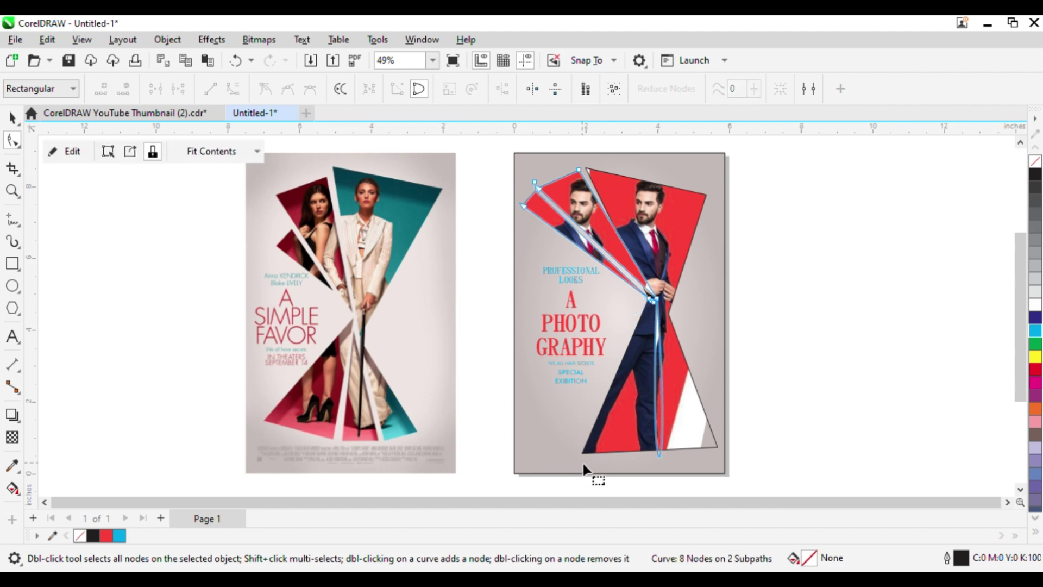
key(space)
click(826, 317)
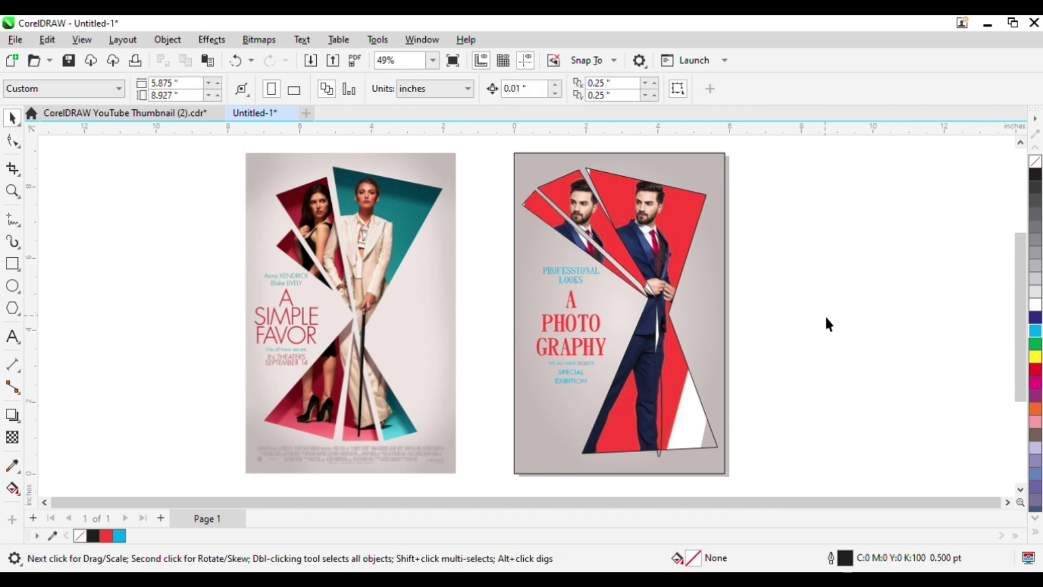
drag(684, 429, 745, 422)
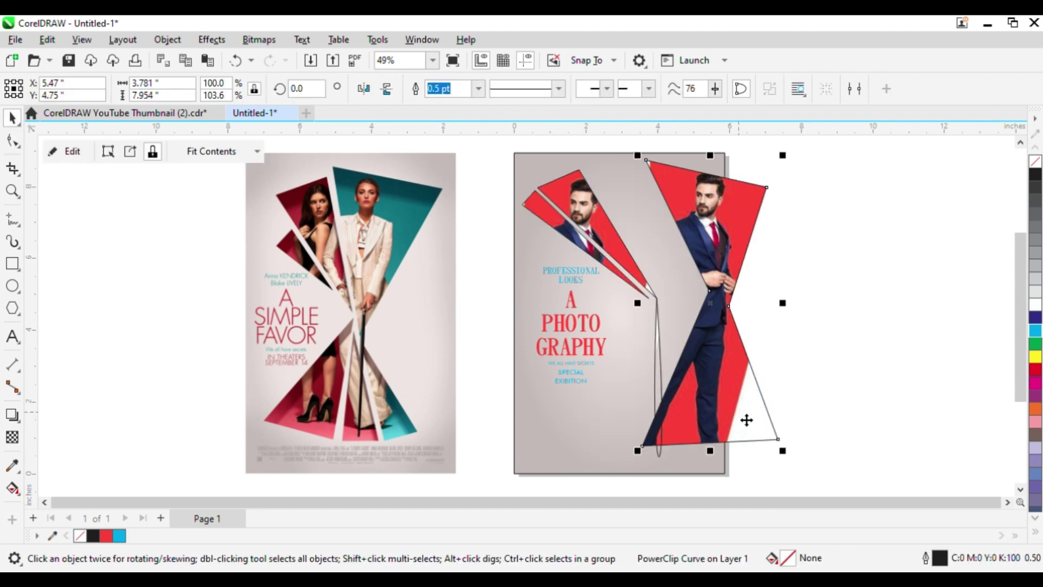
key(ctrl+z)
click(803, 385)
drag(654, 414, 803, 414)
key(ctrl+z)
click(794, 363)
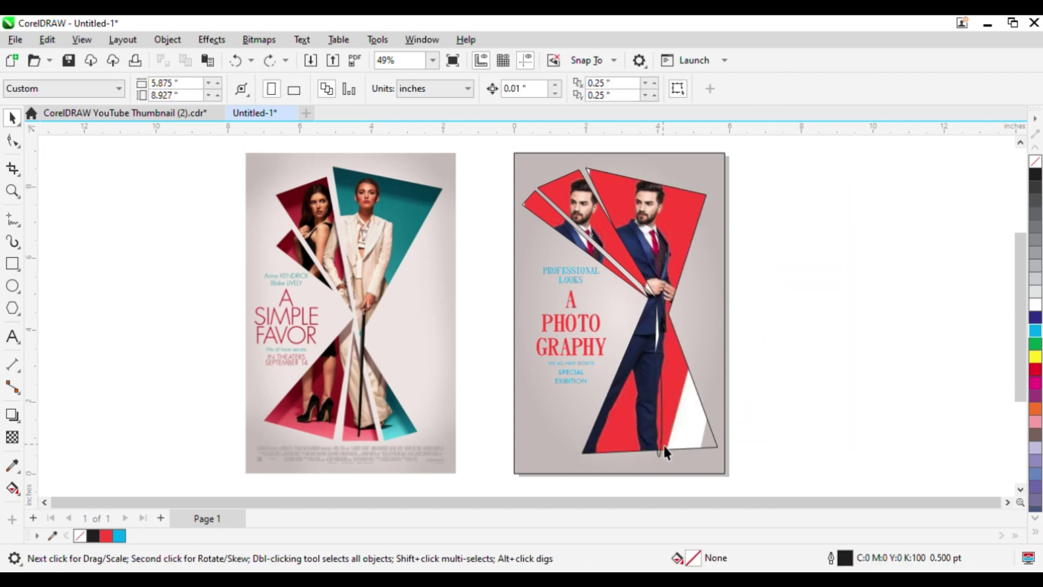
drag(659, 452, 756, 441)
key(ctrl+z)
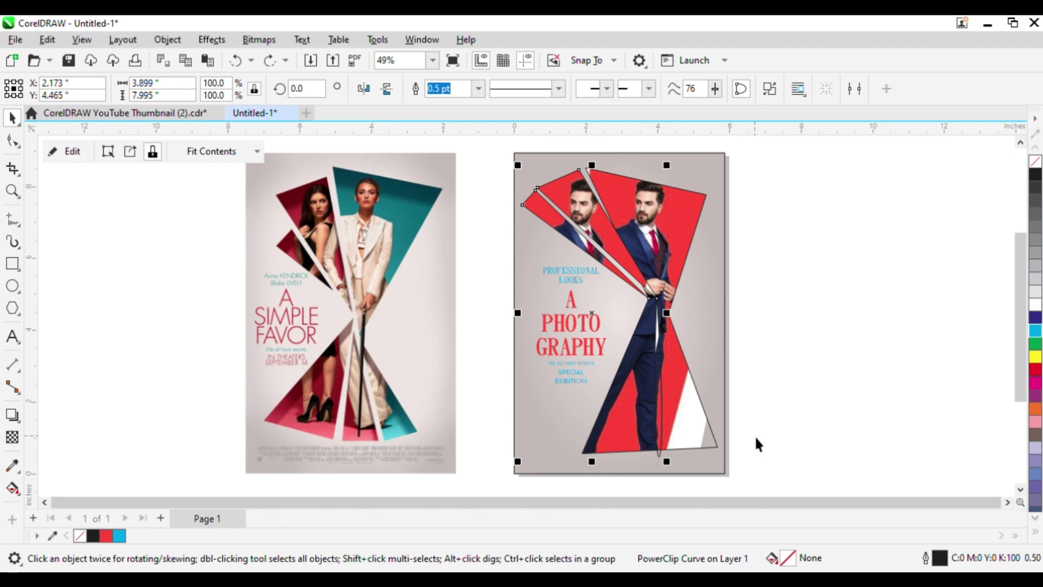
Step: Try to delete the node at the waist of the upper-left panels' PowerClip curve, then restore it
key(F10)
scroll(668, 302, up, 6)
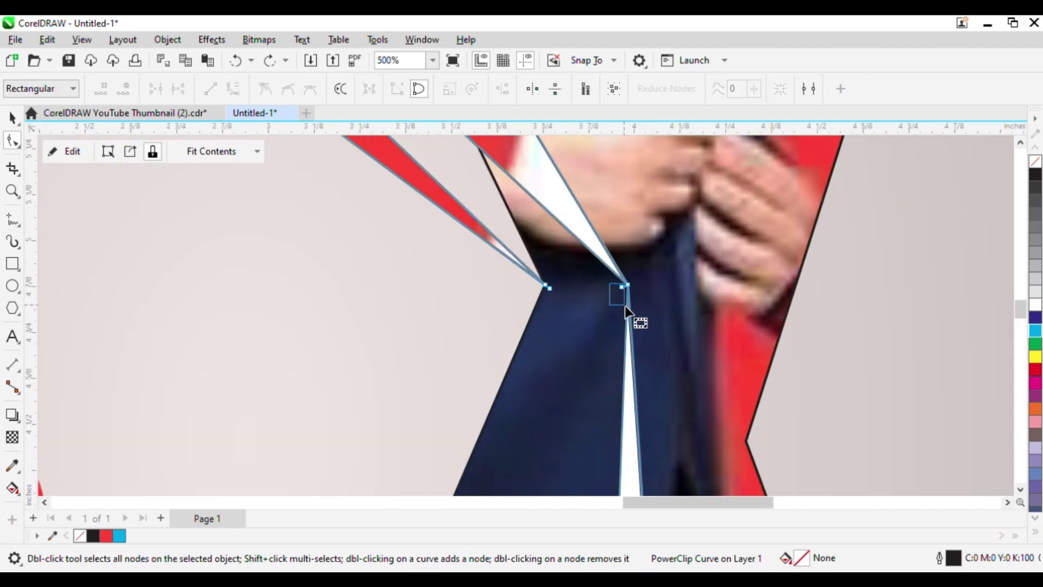
click(623, 290)
key(Delete)
scroll(639, 335, down, 2)
scroll(639, 335, down, 4)
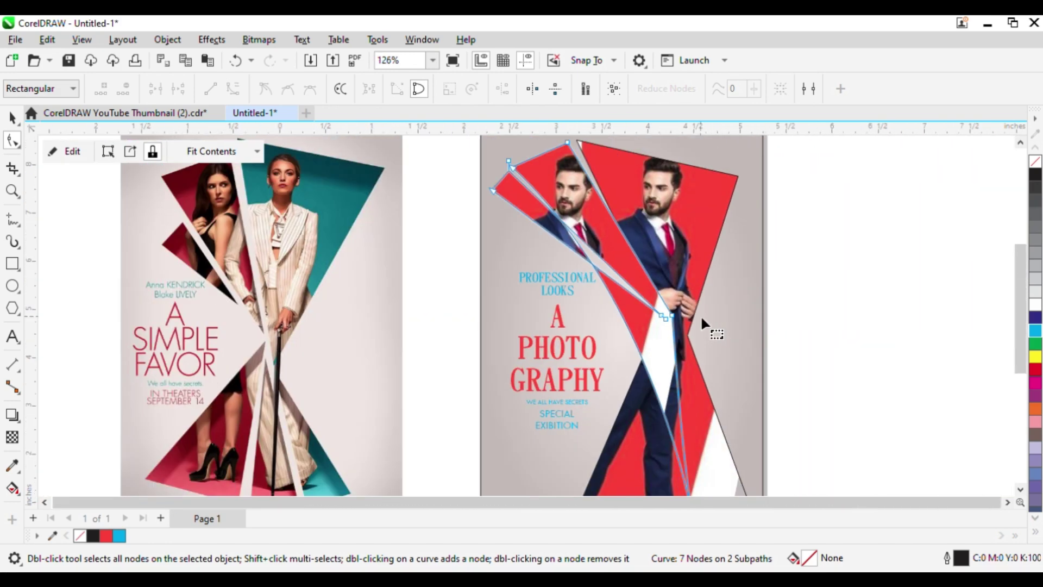
key(ctrl+z)
Step: Try the waist node deletion again, compare the whole poster with the reference, and undo it
scroll(691, 321, up, 5)
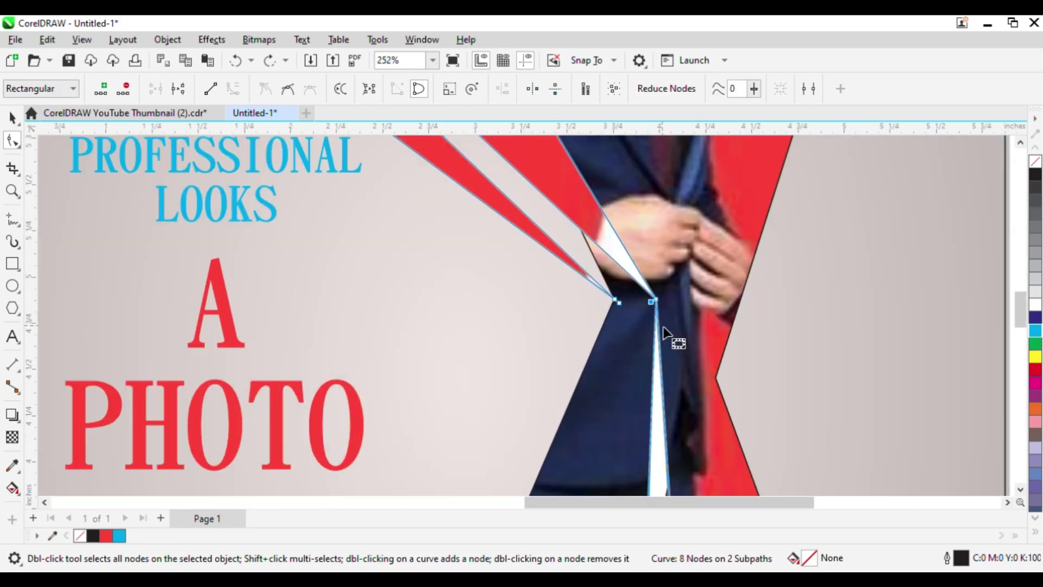
click(651, 282)
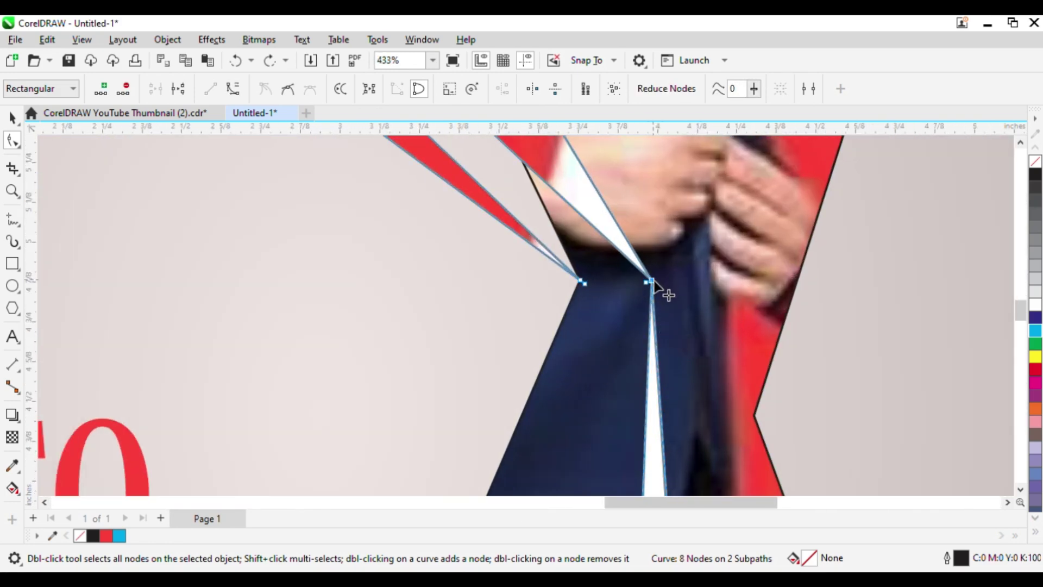
key(Delete)
scroll(677, 308, down, 2)
scroll(652, 317, down, 1)
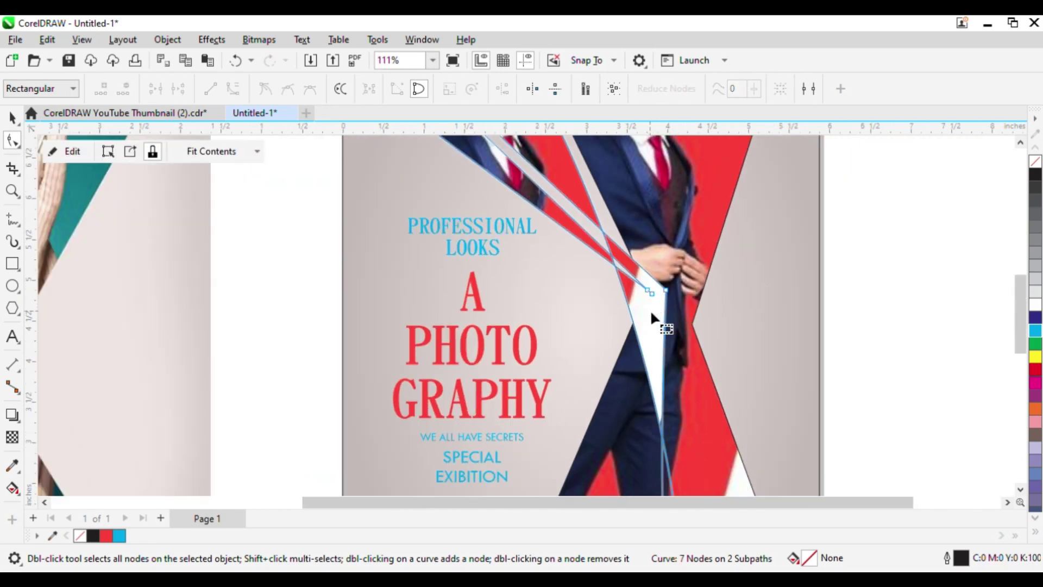
scroll(667, 319, down, 1)
key(space)
click(849, 289)
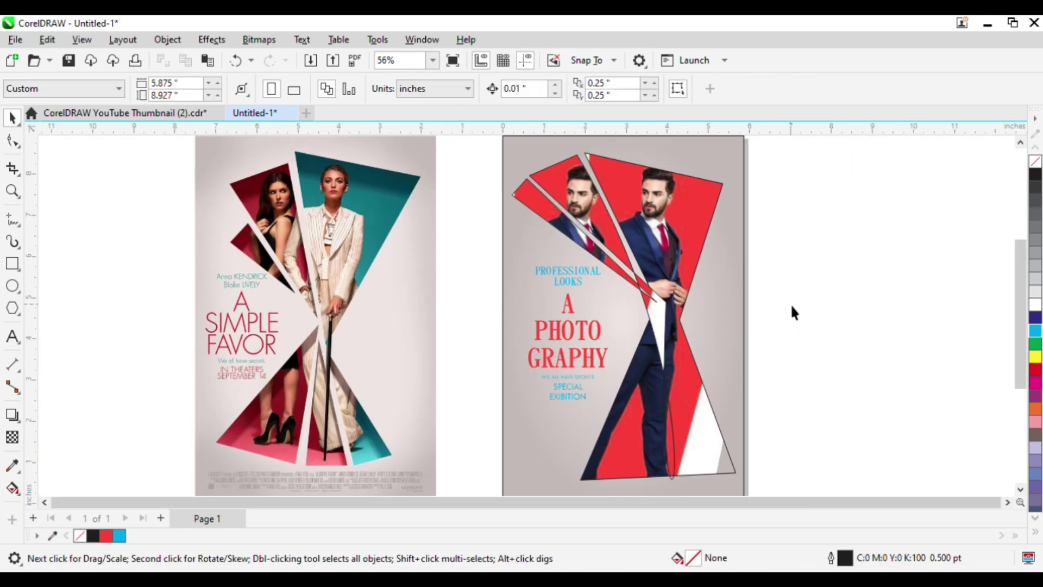
scroll(790, 305, down, 1)
key(F2)
drag(393, 195, 768, 432)
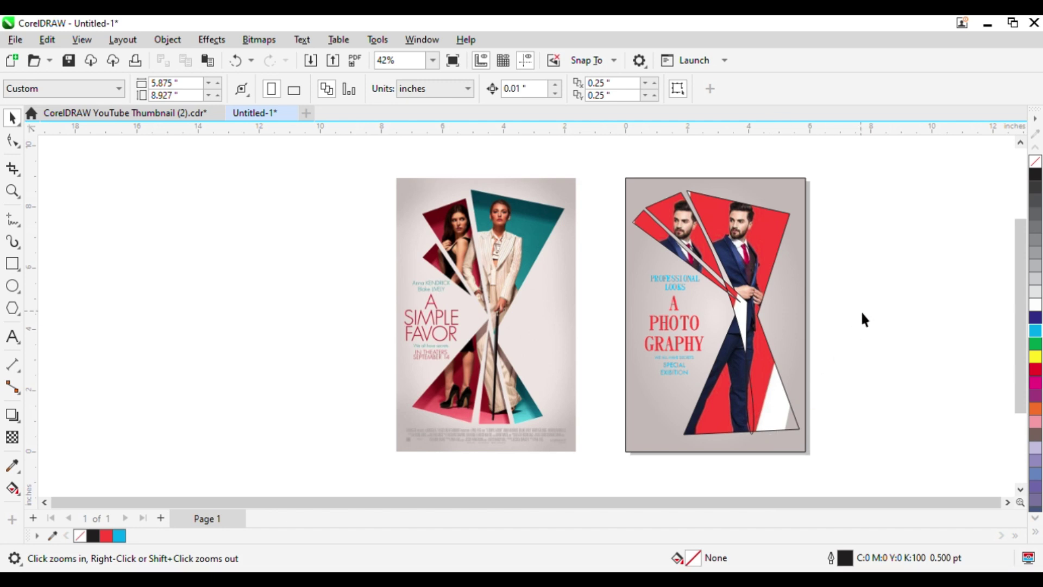
key(space)
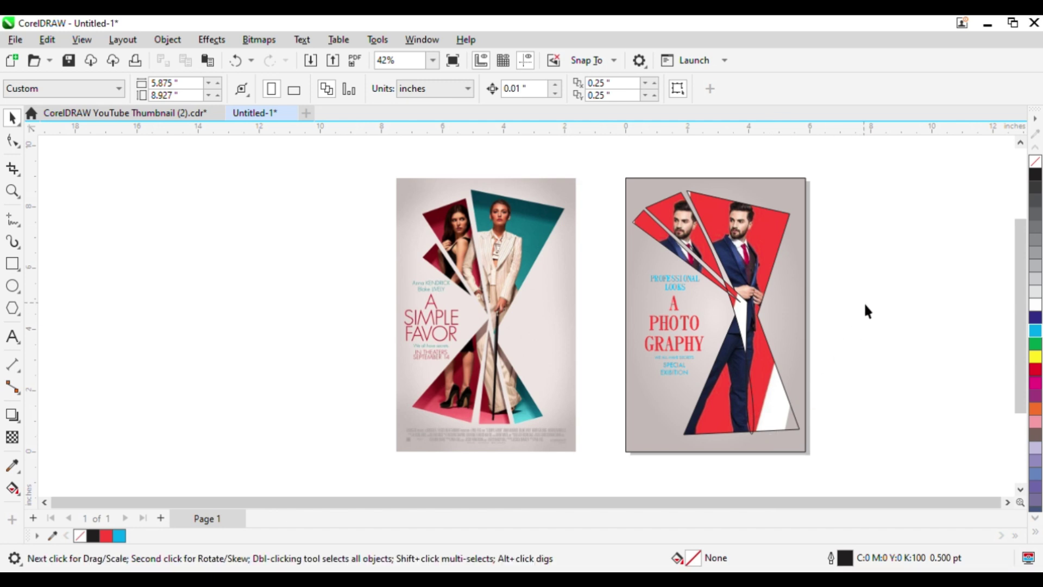
scroll(865, 304, up, 2)
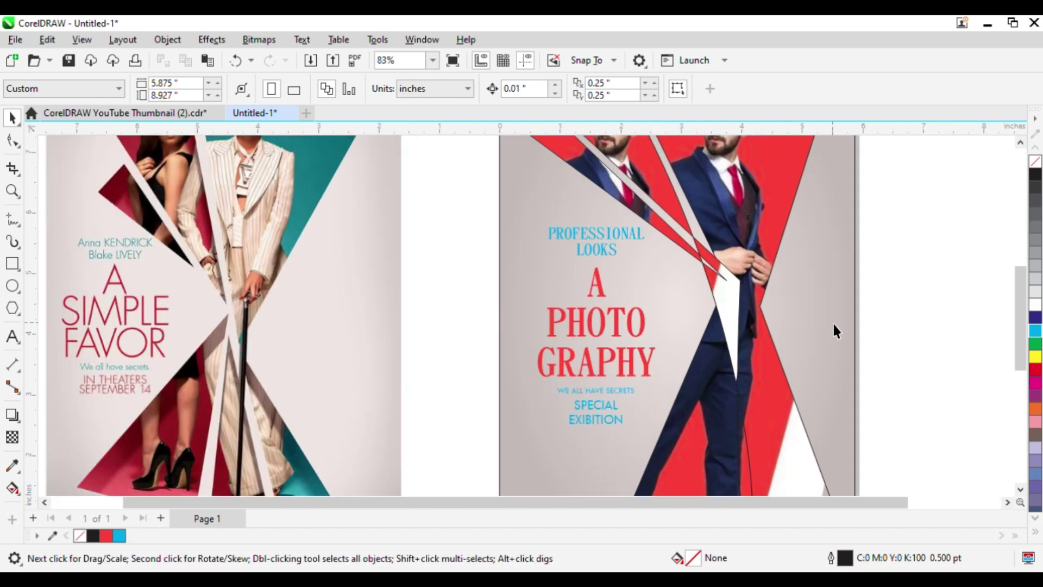
key(ctrl+z)
Step: Convert the segment at the waist node of the upper-left panels' PowerClip curve to a straight line
click(881, 279)
scroll(794, 297, up, 2)
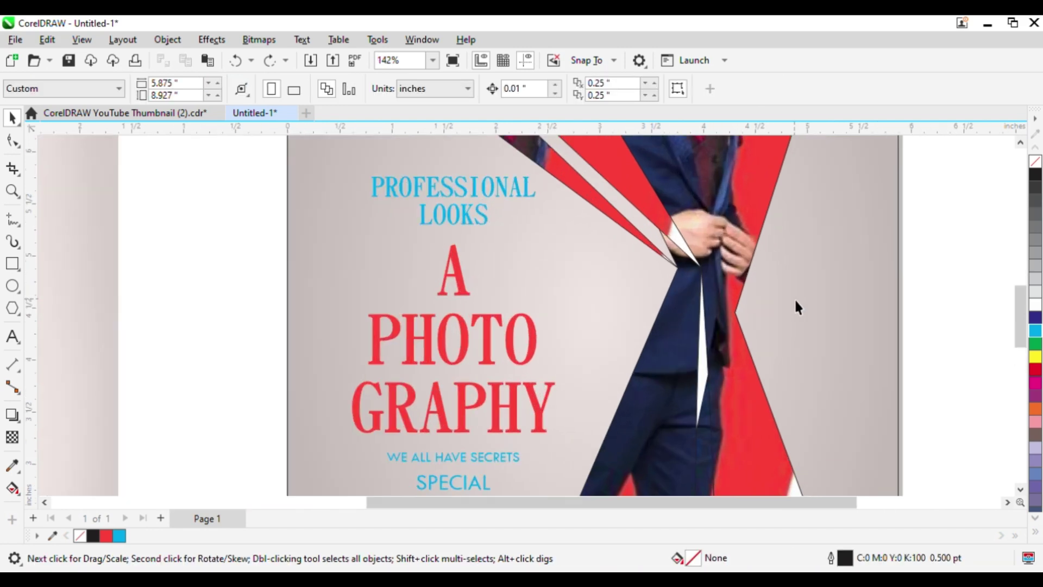
scroll(694, 293, down, 2)
scroll(698, 302, up, 4)
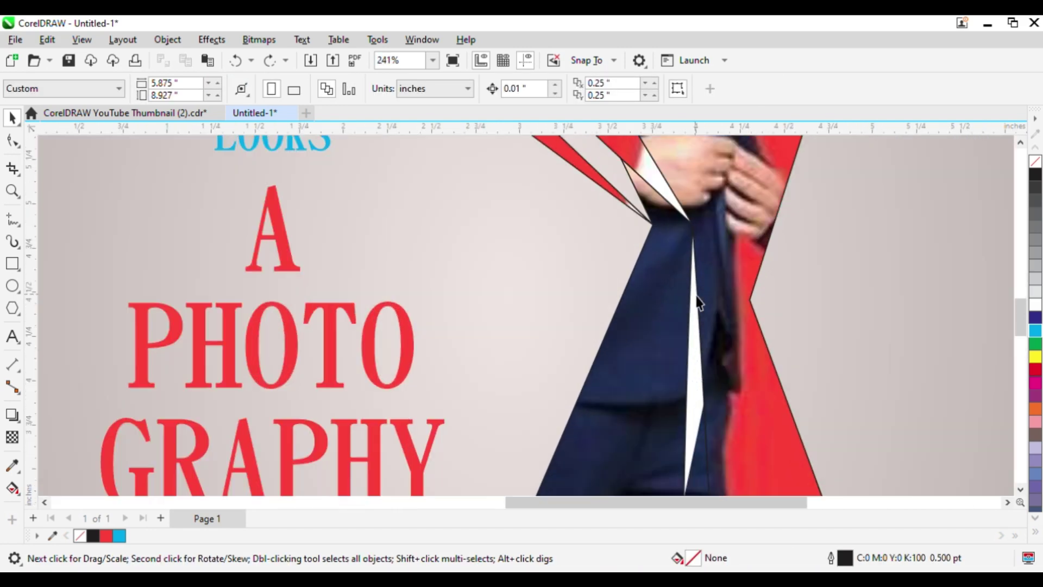
click(682, 222)
key(F10)
scroll(685, 234, up, 2)
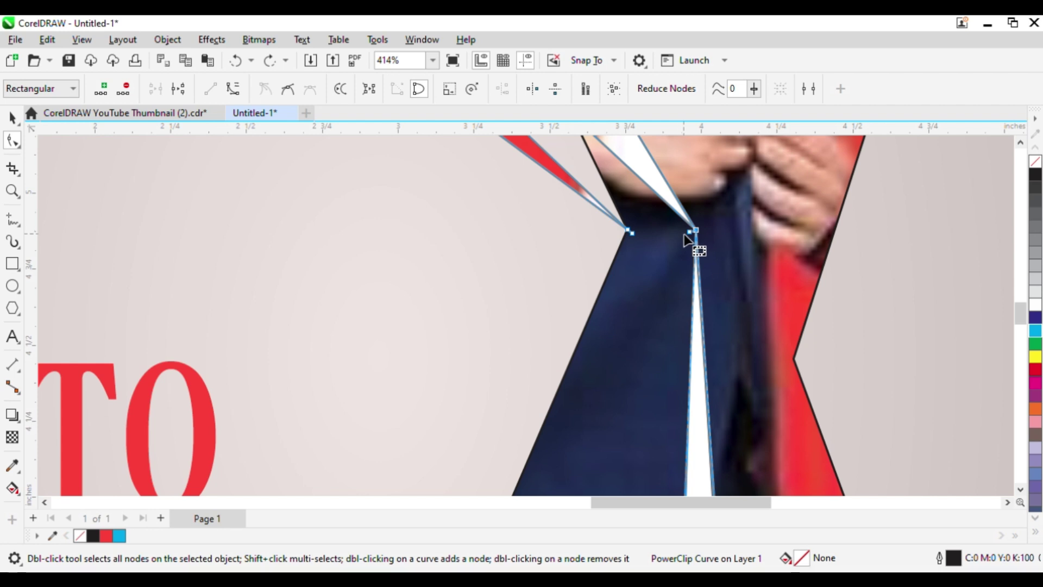
click(689, 233)
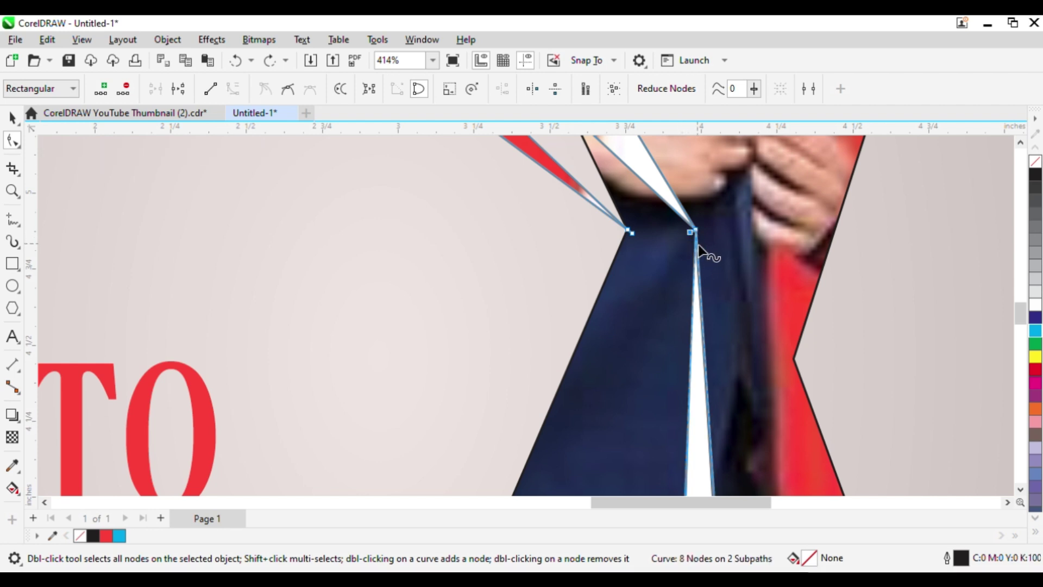
click(210, 88)
scroll(641, 269, down, 6)
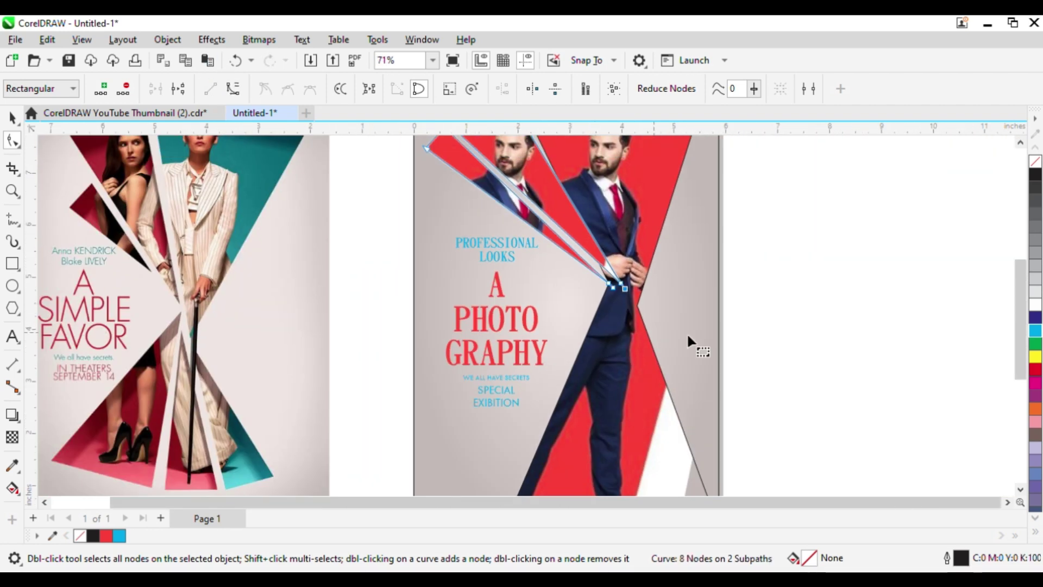
key(space)
Step: Remove the outlines from the large figure panel and the upper-left panels
scroll(696, 328, down, 2)
key(z)
drag(234, 159, 705, 442)
key(space)
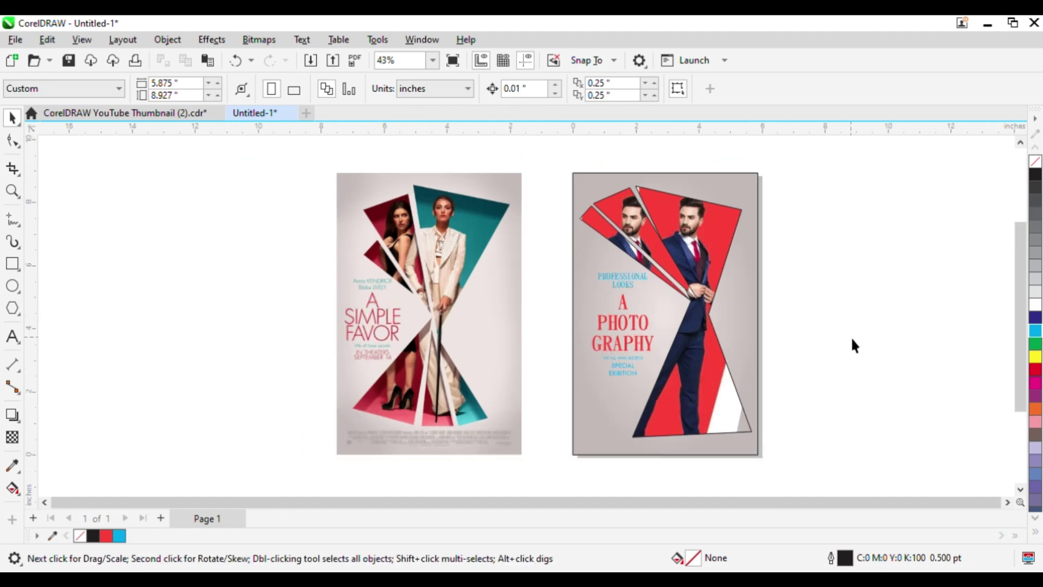
key(z)
drag(291, 160, 847, 483)
key(space)
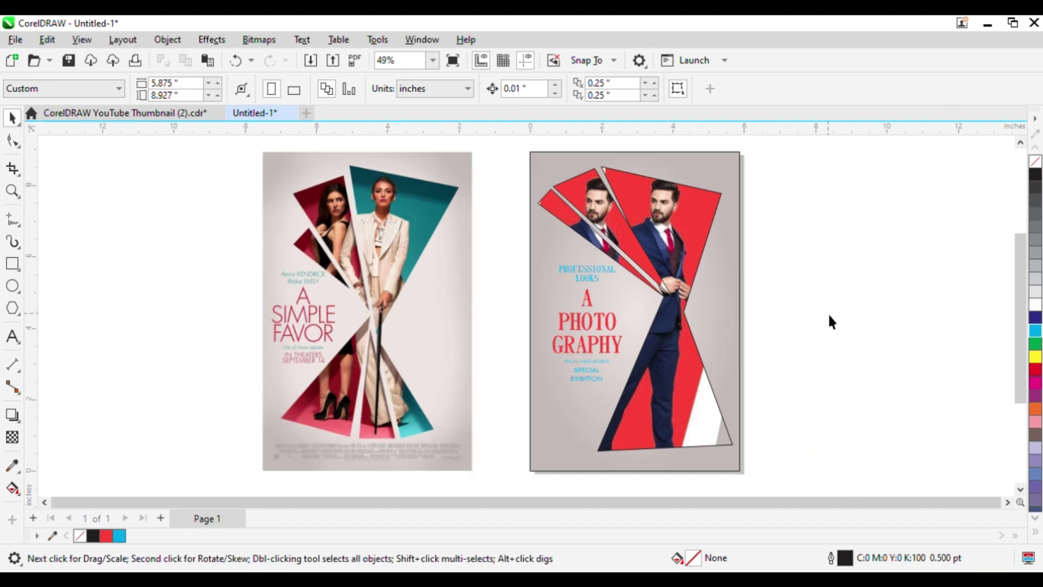
click(696, 395)
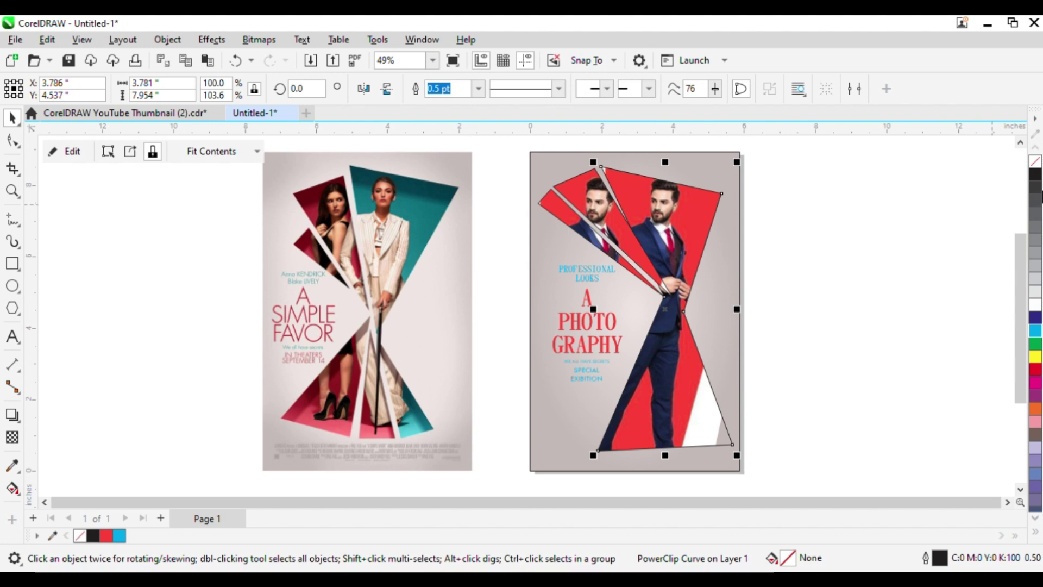
click(1001, 175)
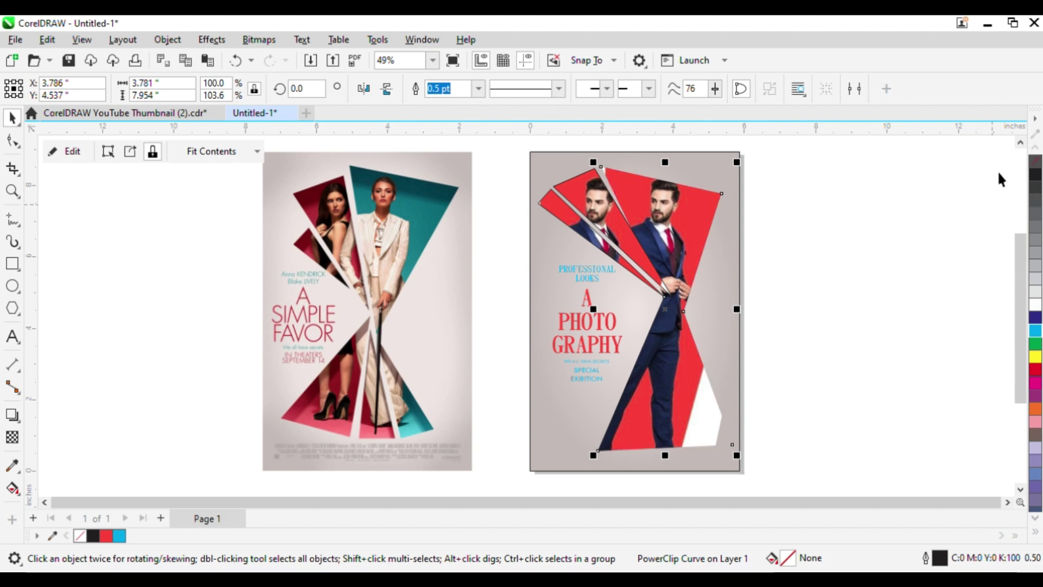
click(581, 200)
click(819, 305)
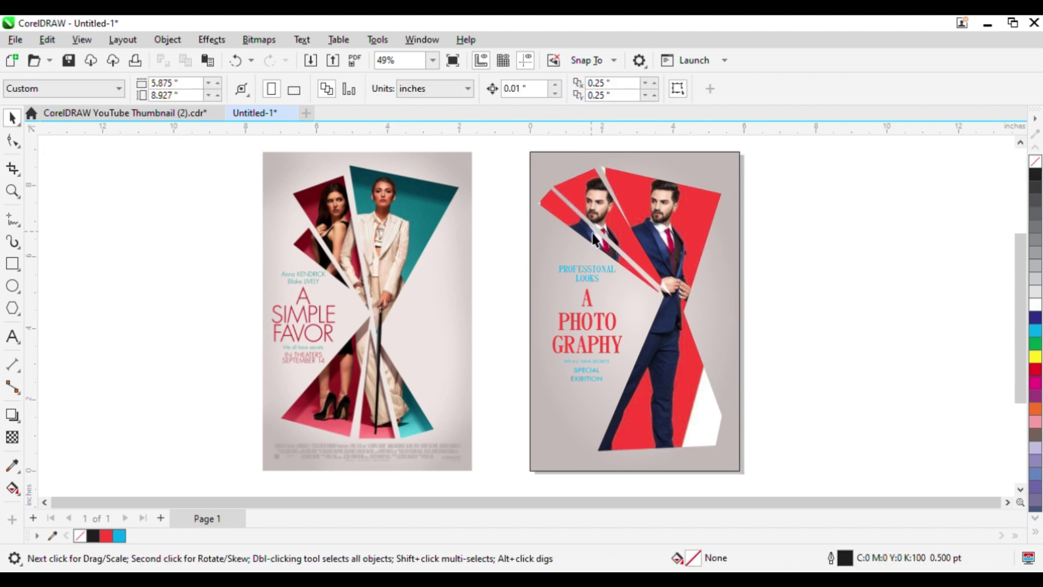
Step: Paste the Lorem Ipsum paragraph into the poster and move it to the bottom of the page, as in the reference
key(z)
drag(223, 144, 831, 473)
key(space)
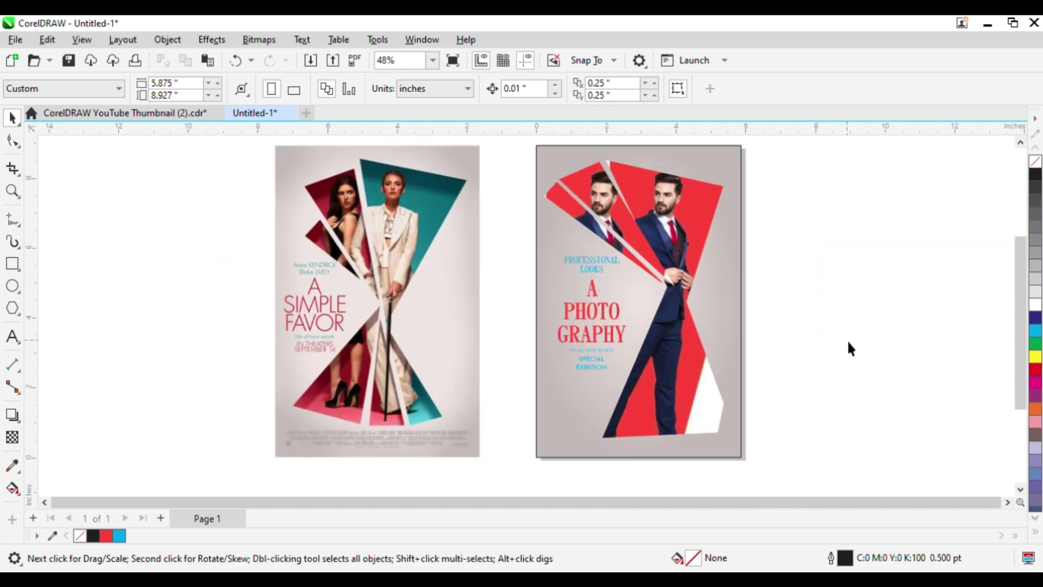
click(476, 579)
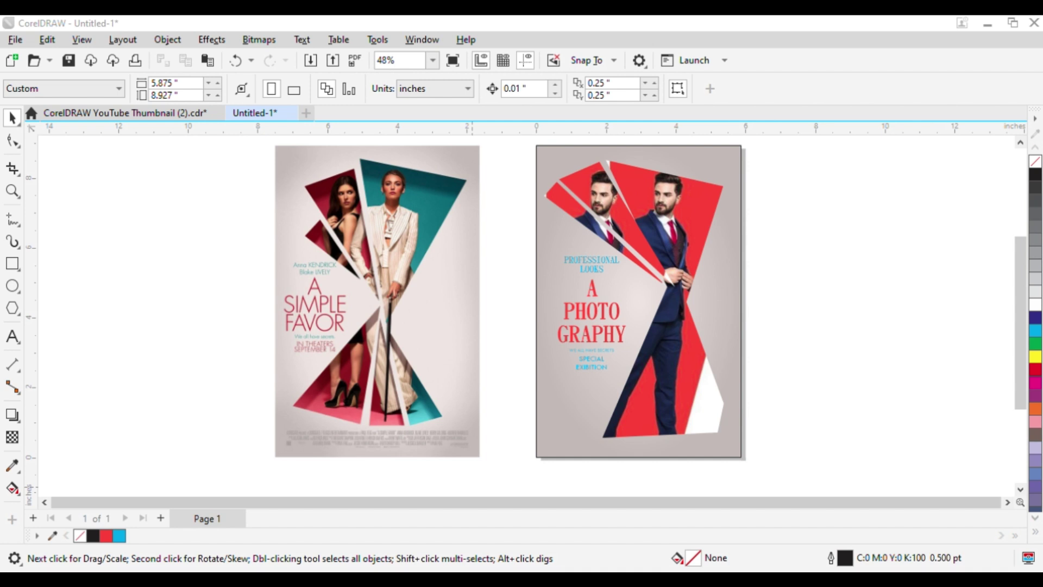
click(629, 577)
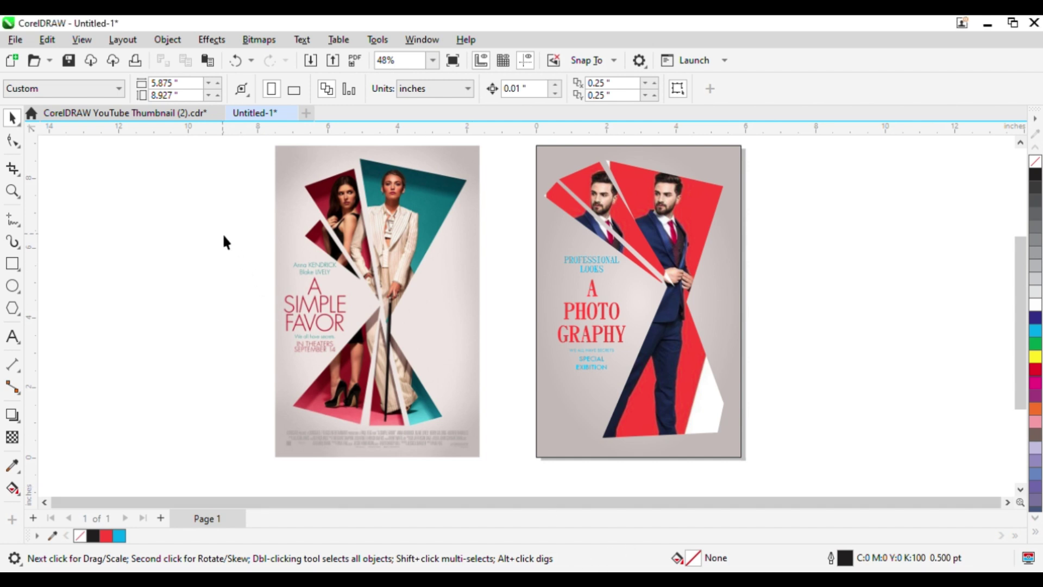
key(ctrl+v)
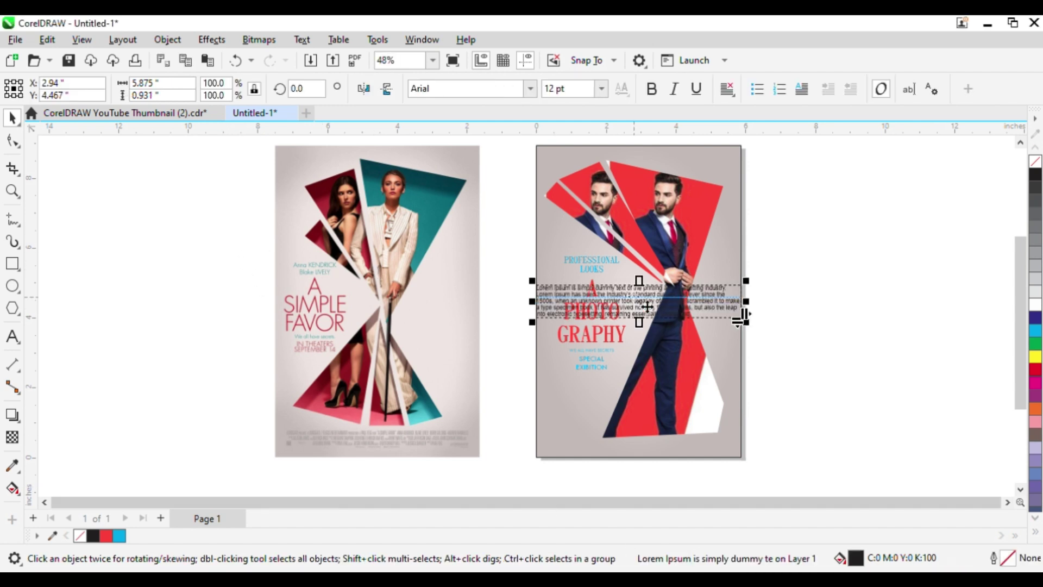
drag(648, 307, 653, 442)
scroll(685, 459, up, 4)
scroll(666, 409, down, 2)
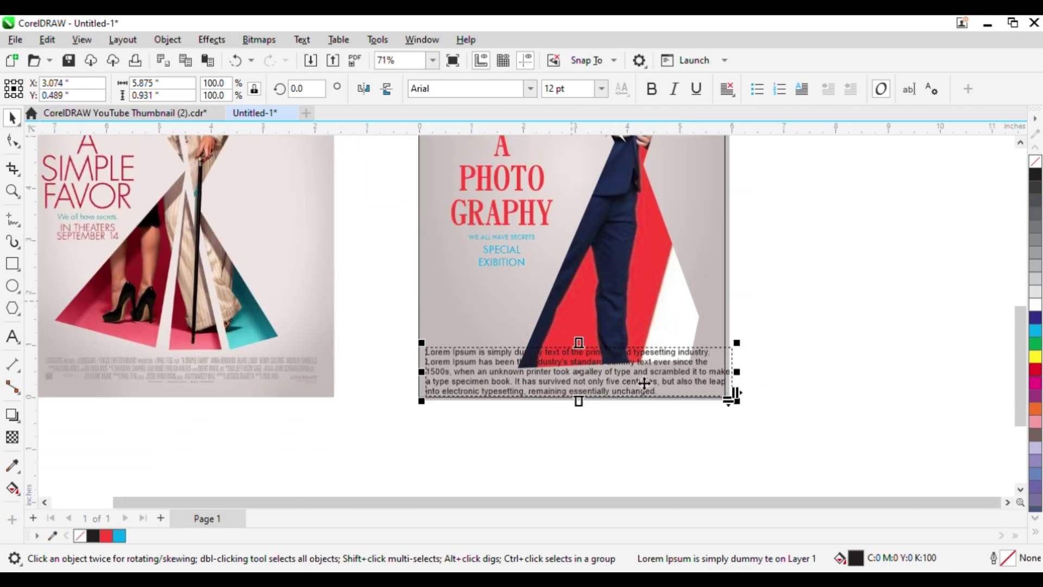
Step: Set the Lorem Ipsum text to 8 pt and resize its frame to about 5.2 by 0.75 inches within the poster's width
scroll(647, 385, up, 2)
drag(804, 312, 780, 320)
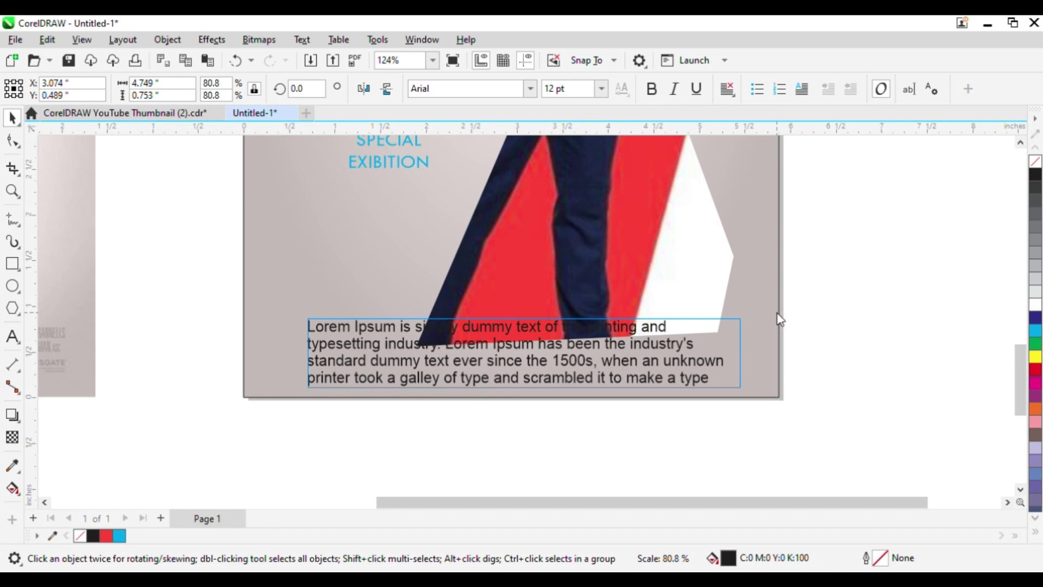
click(599, 92)
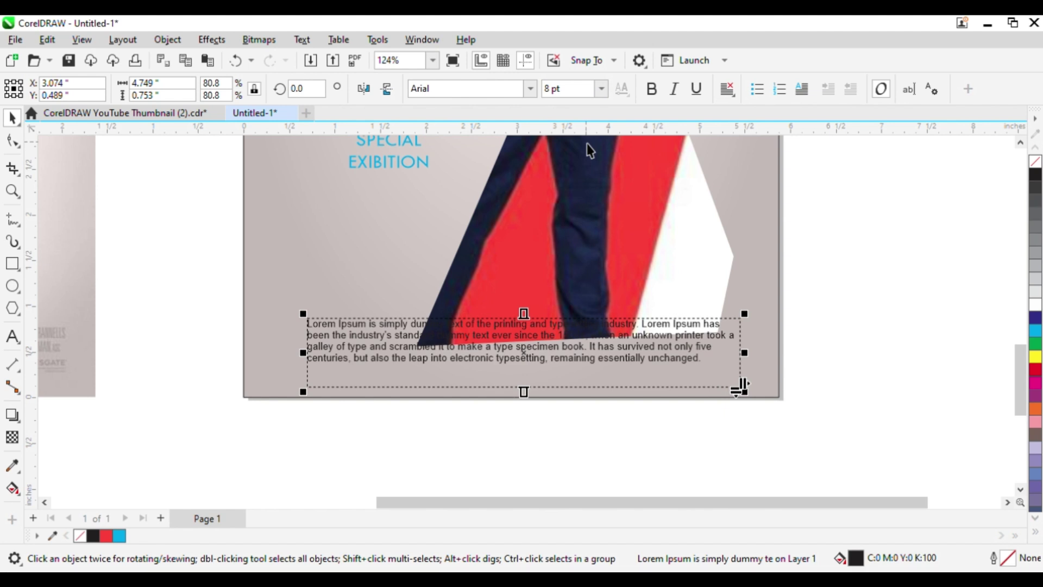
drag(748, 358, 772, 364)
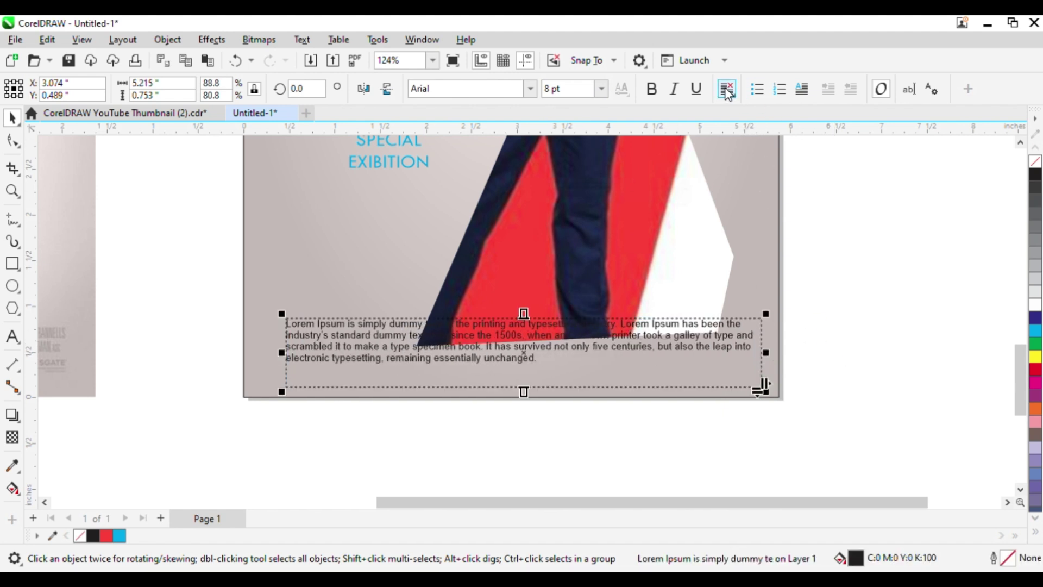
Step: Justify the Lorem Ipsum paragraph at the bottom of the poster and compare the layout with the reference poster
click(856, 328)
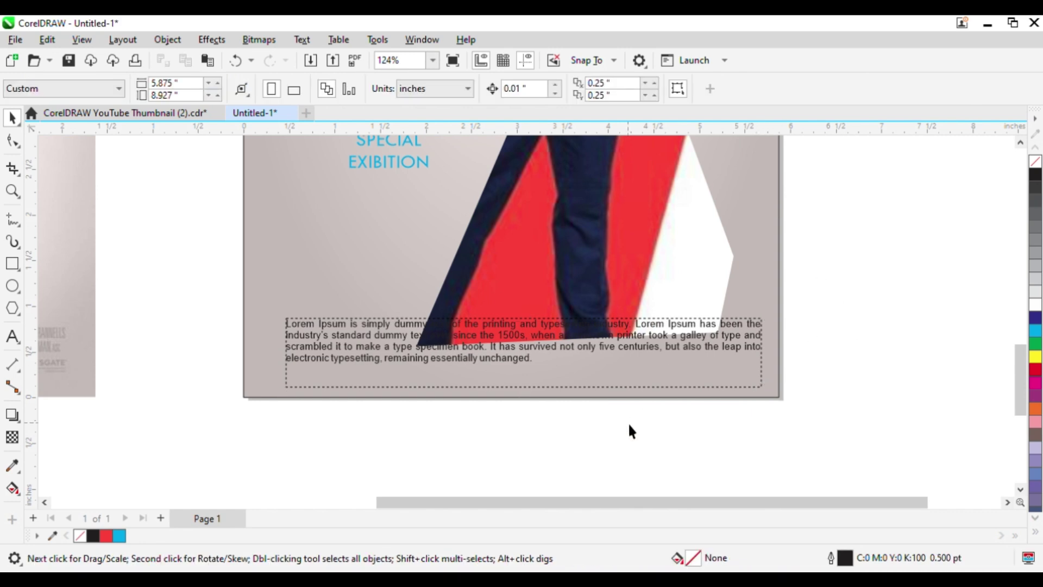
scroll(629, 428, down, 3)
scroll(629, 427, down, 1)
key(z)
drag(245, 275, 745, 471)
scroll(598, 446, down, 2)
key(F3)
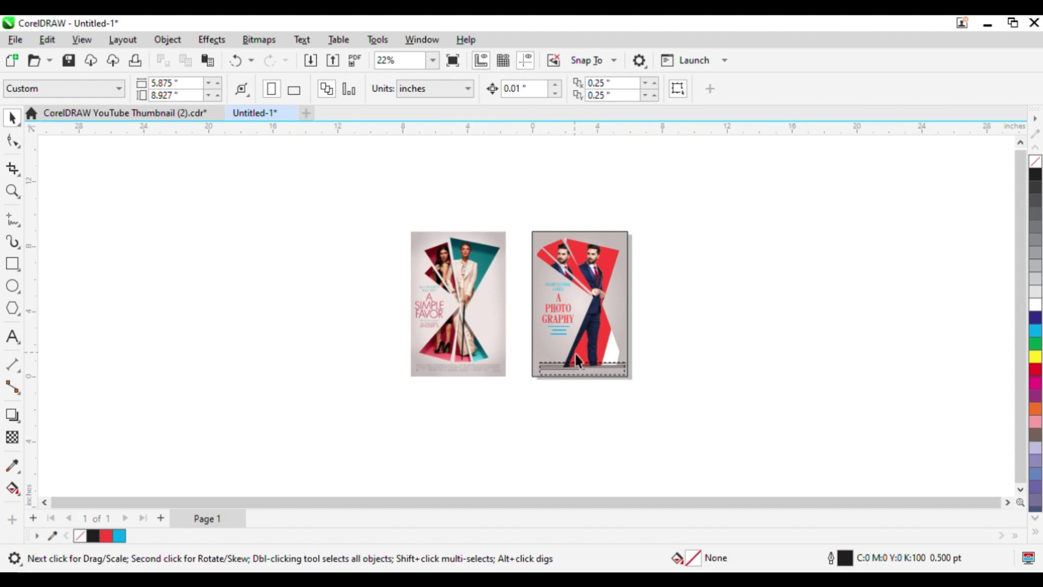
key(F2)
drag(324, 210, 791, 425)
scroll(595, 441, up, 2)
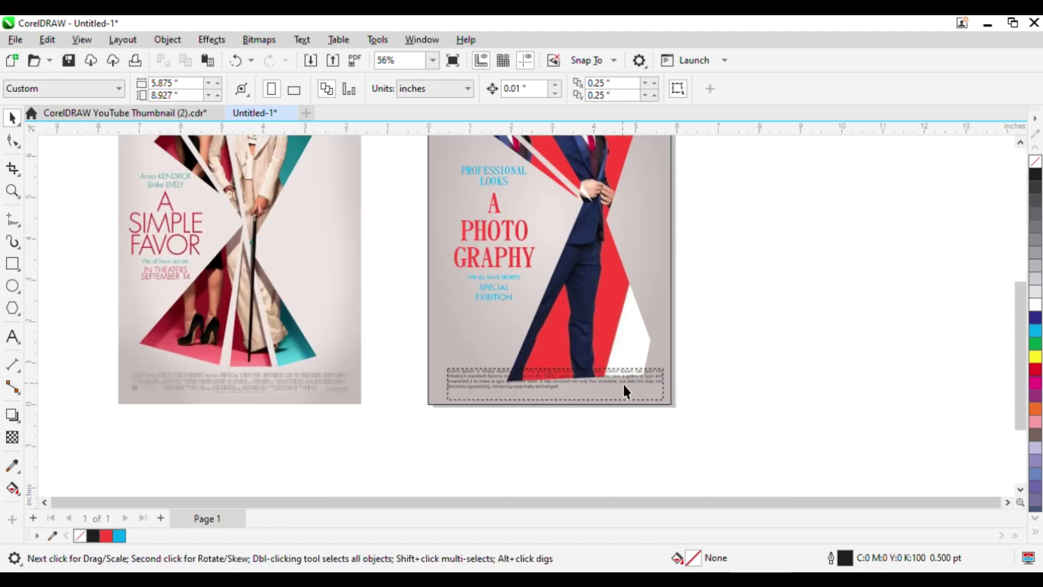
drag(622, 383, 624, 438)
key(ctrl+z)
click(770, 344)
drag(585, 331, 619, 340)
key(ctrl+z)
Step: Move the man's photo upward inside the large panel's PowerClip to a Y position of about 5.48 inches, bringing his shoes into the panel
drag(461, 435, 478, 413)
drag(594, 361, 579, 303)
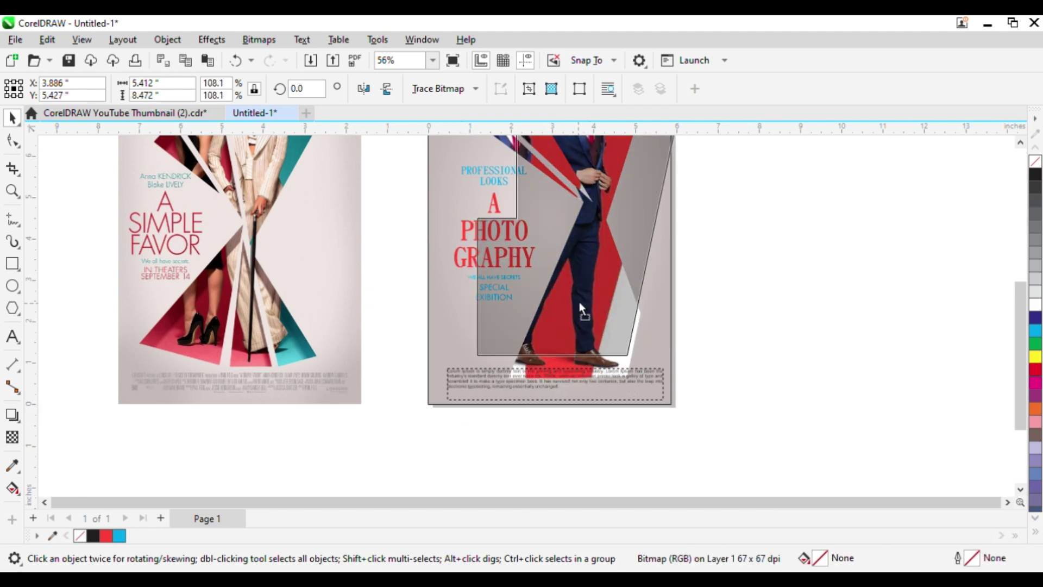
scroll(656, 385, down, 2)
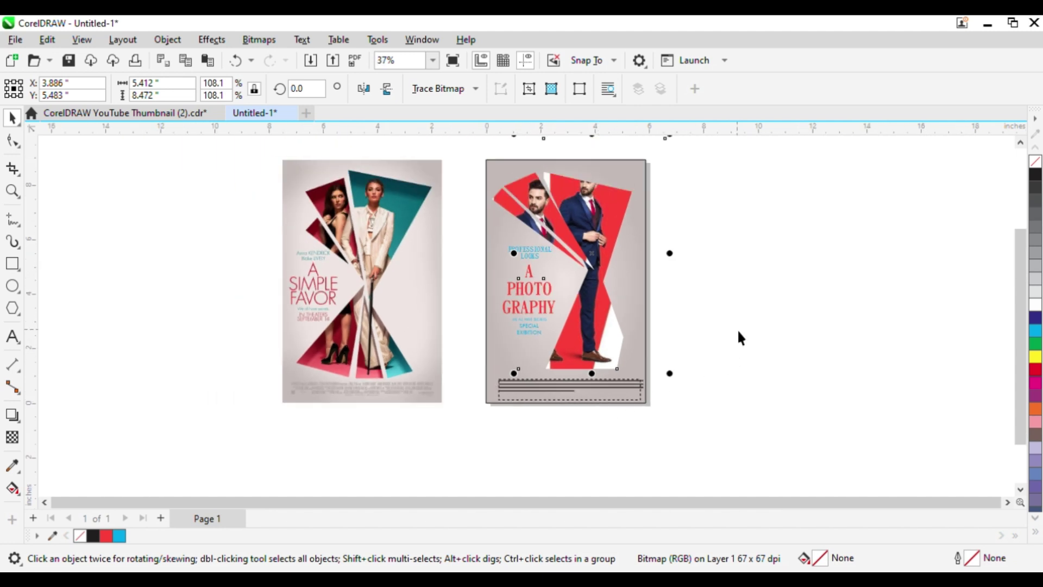
click(687, 280)
Step: Move the two top nodes of the large figure panel up slightly so the panel encloses the man's whole head
click(624, 203)
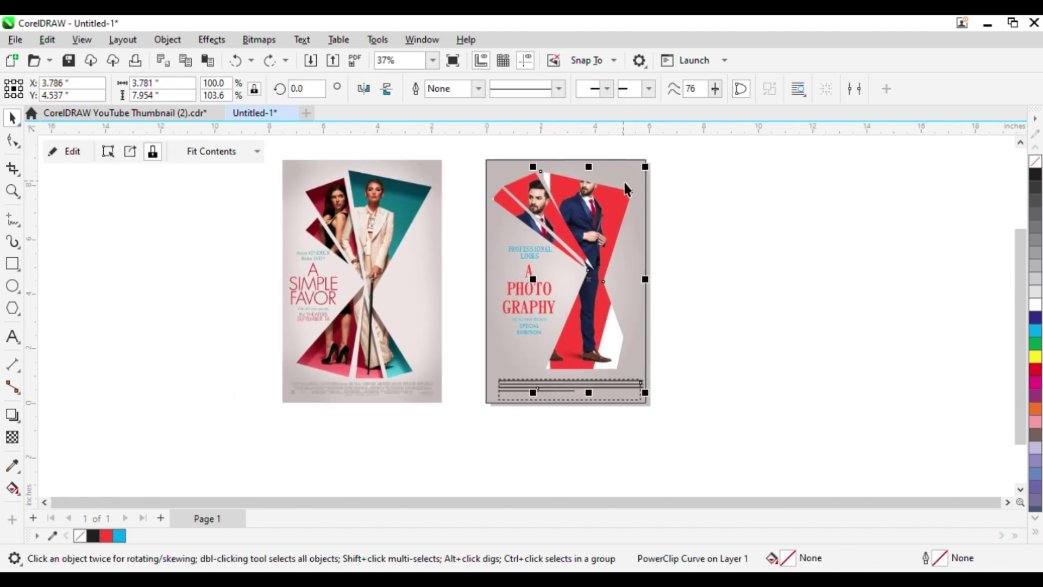
key(F10)
drag(589, 162, 638, 204)
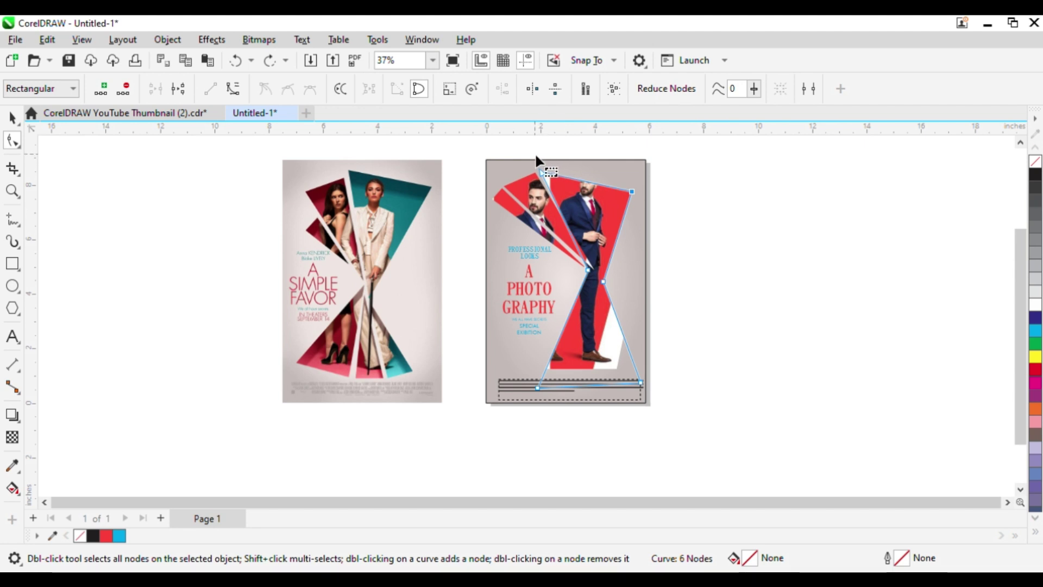
drag(534, 152, 634, 184)
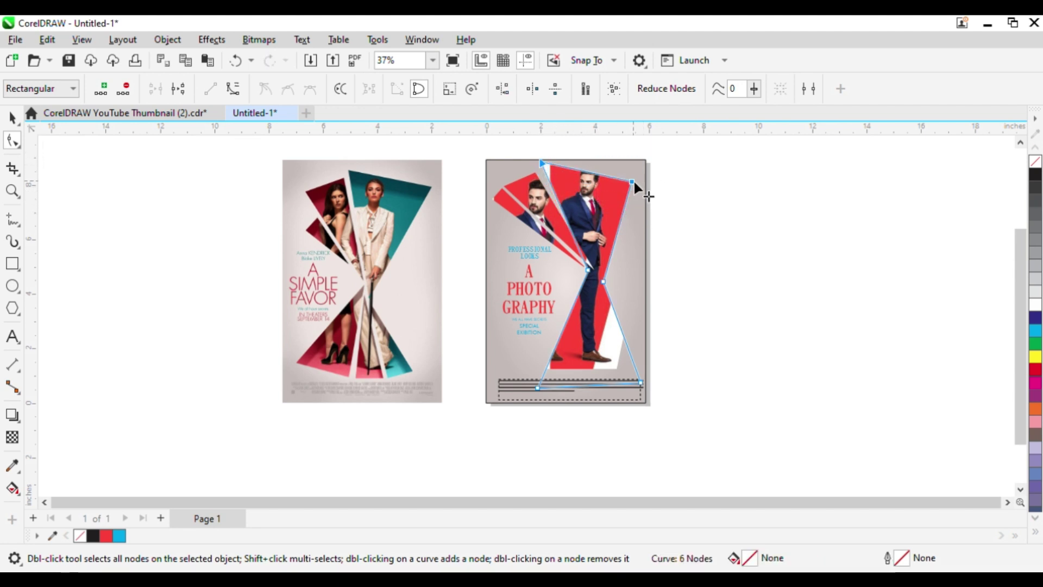
key(space)
click(737, 227)
key(F2)
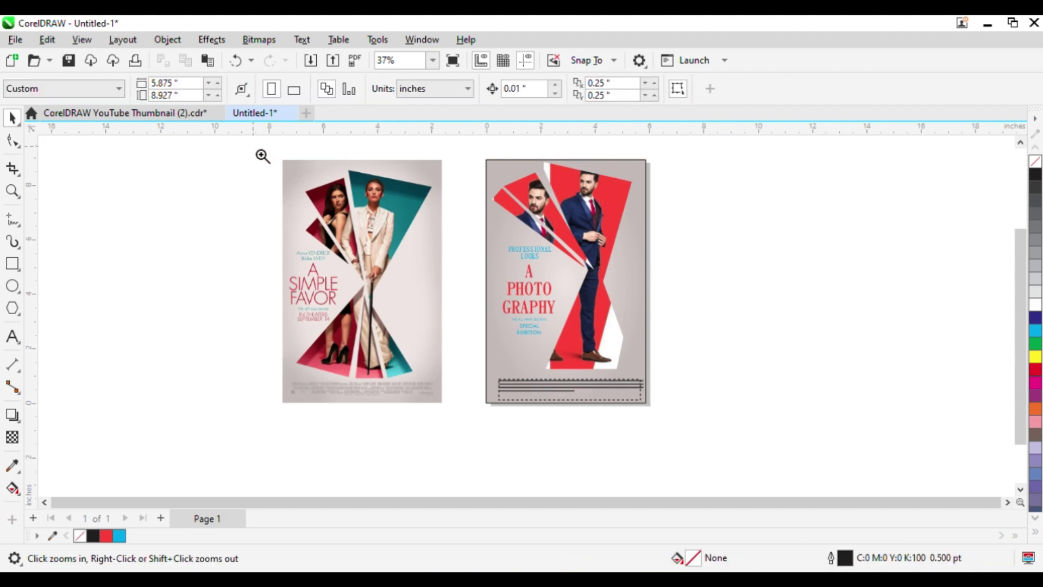
drag(246, 142, 764, 416)
key(space)
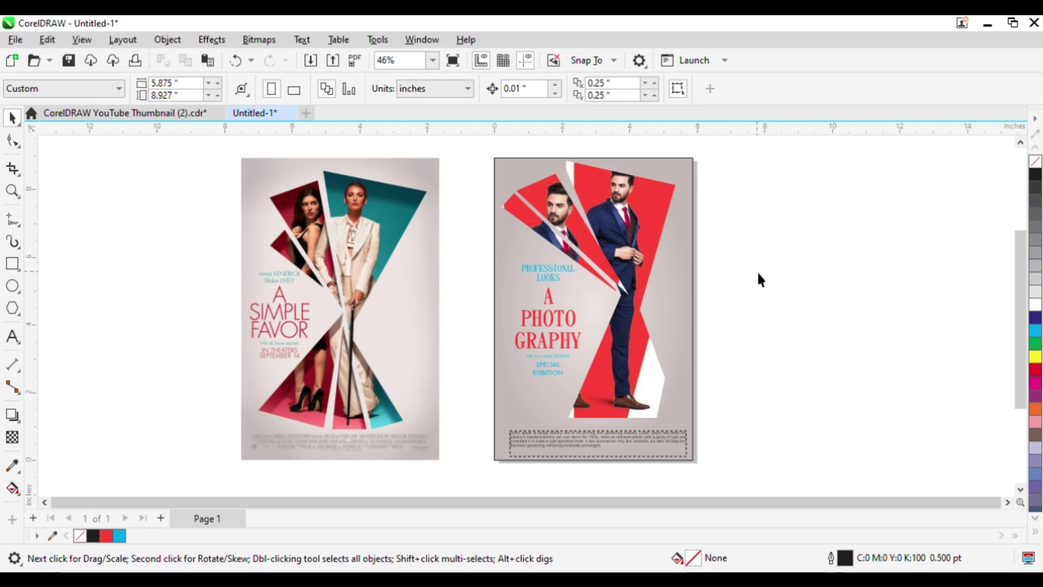
click(584, 181)
key(space)
scroll(574, 155, up, 2)
scroll(581, 176, down, 2)
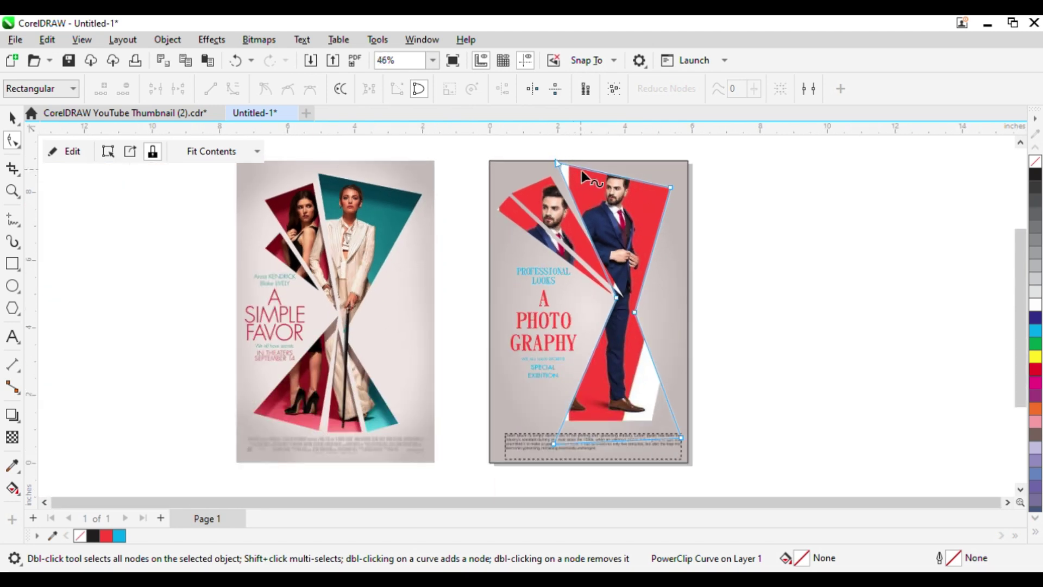
key(space)
click(781, 241)
Step: Enlarge the man's photo inside the large panel to 118.1% and reposition it vertically so his head and shoes fit
ctrl+click(625, 207)
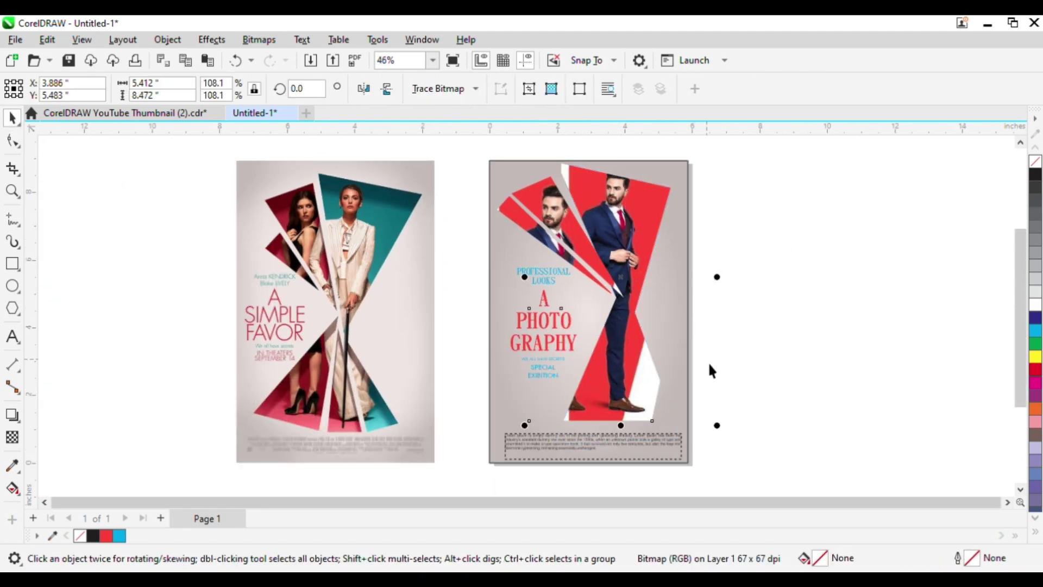
drag(721, 421, 738, 438)
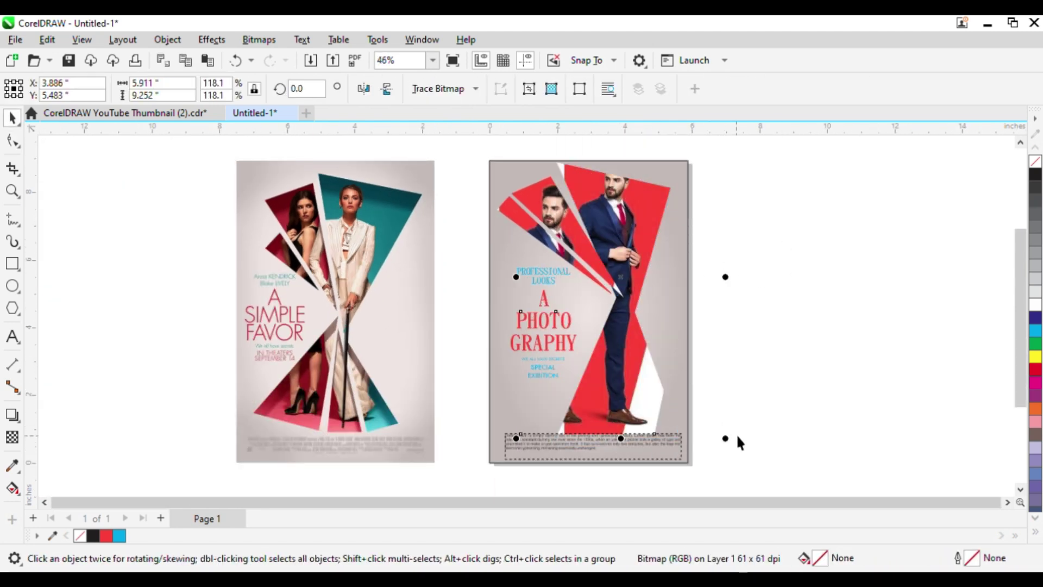
key(Escape)
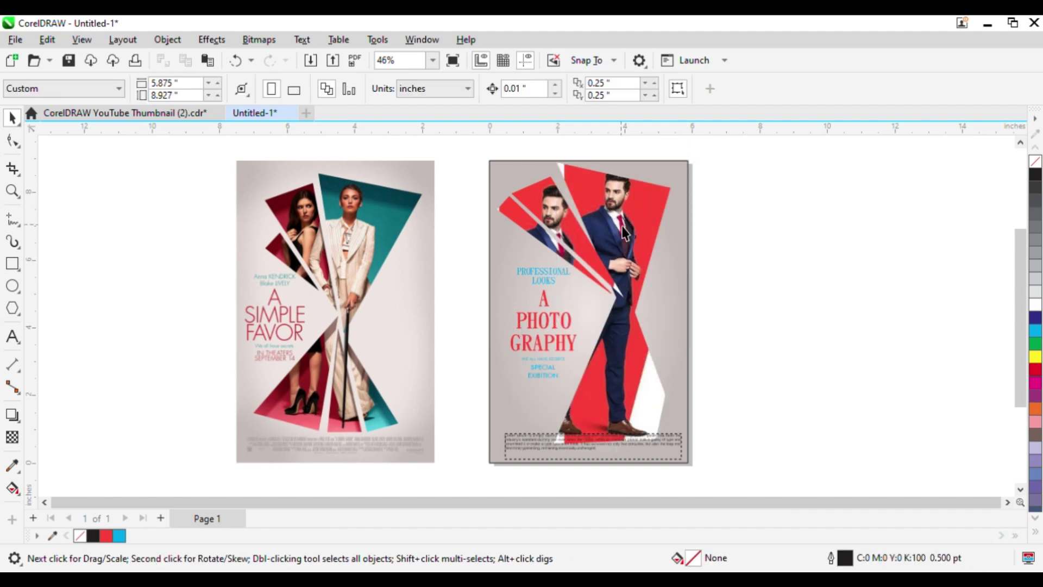
click(656, 228)
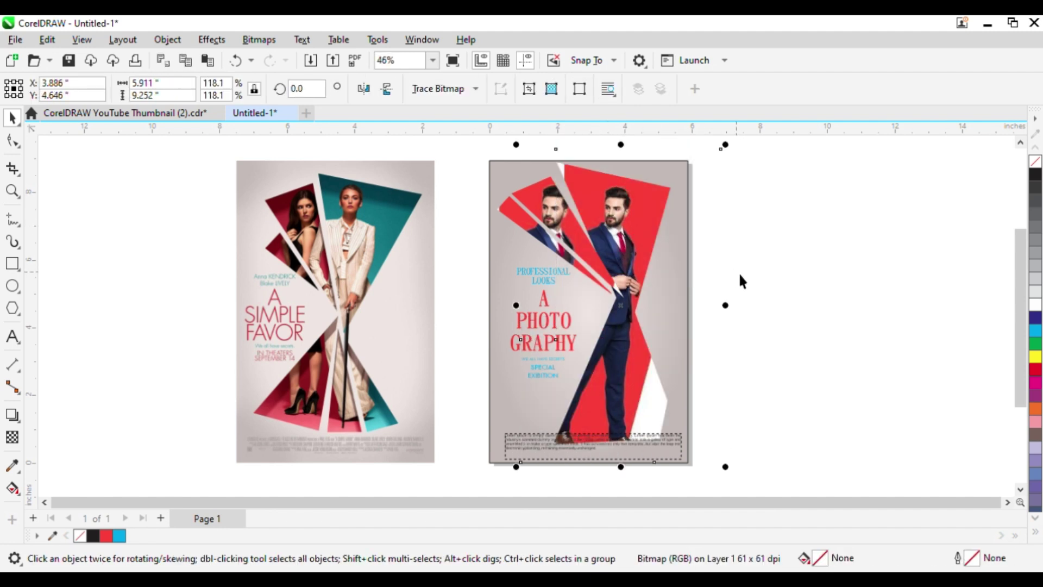
drag(648, 230, 646, 215)
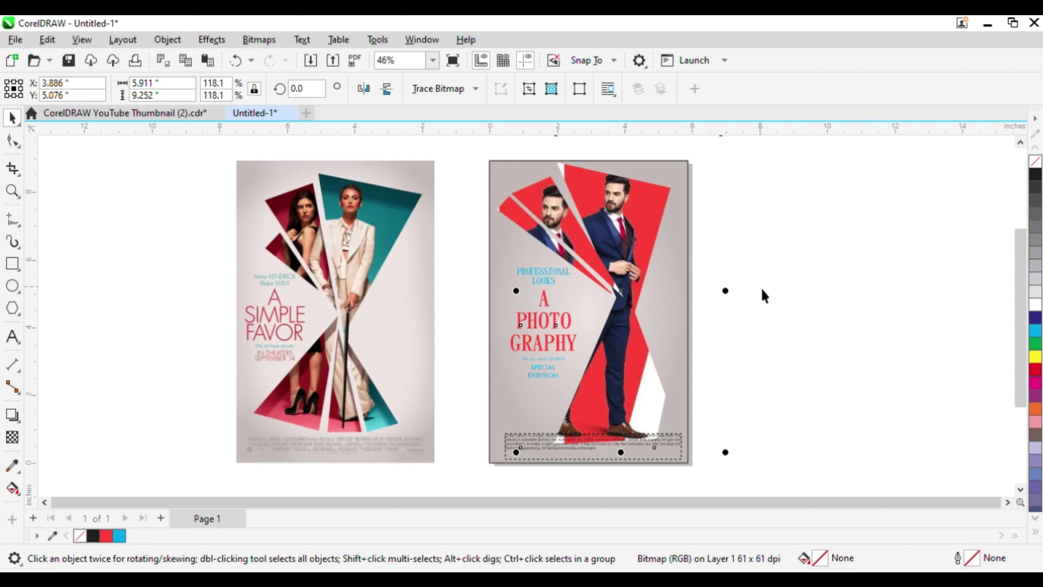
click(814, 287)
Step: Shorten the Lorem Ipsum text frame from its upper edge to about 0.4 inches high, so it sits below the shoes
scroll(591, 249, down, 1)
key(F2)
drag(418, 326, 686, 465)
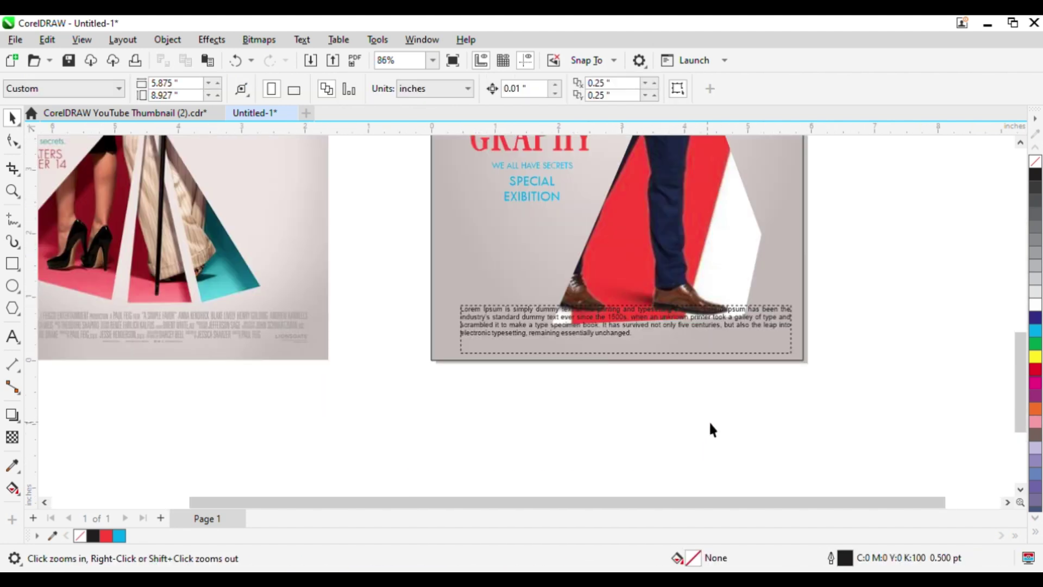
key(F2)
drag(397, 247, 799, 478)
click(557, 244)
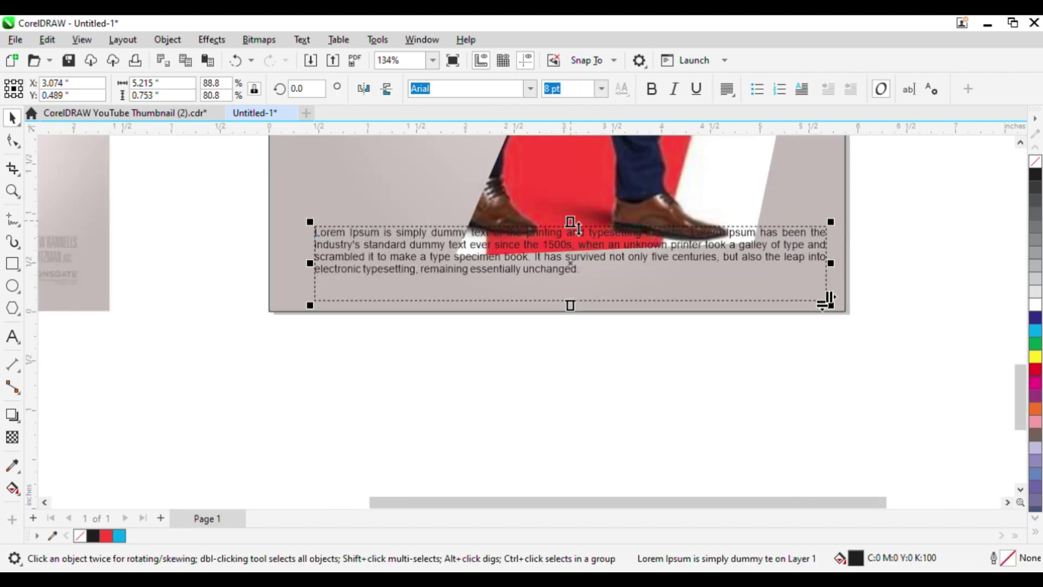
drag(570, 222, 582, 262)
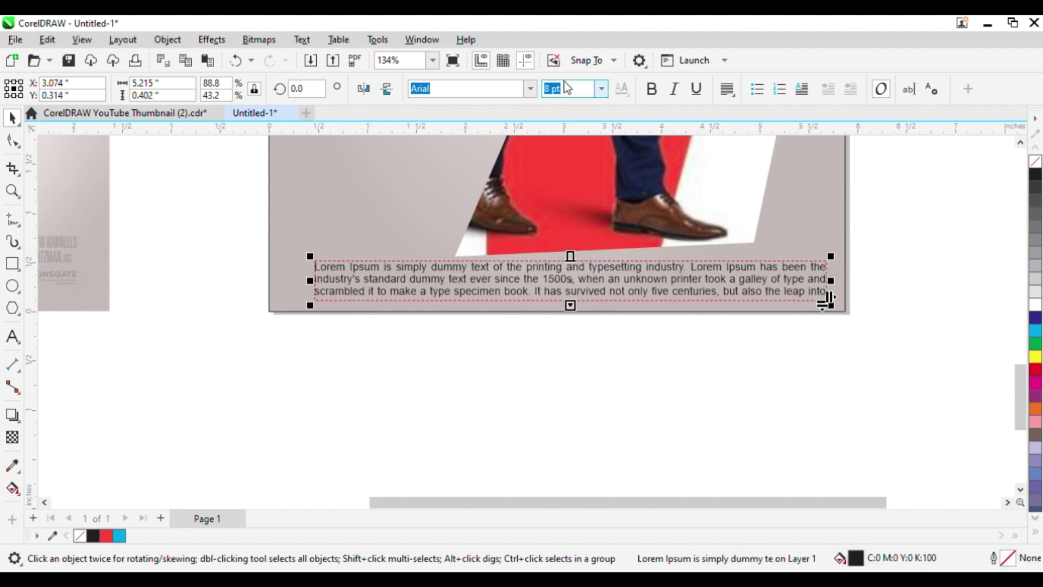
click(609, 355)
scroll(625, 361, down, 3)
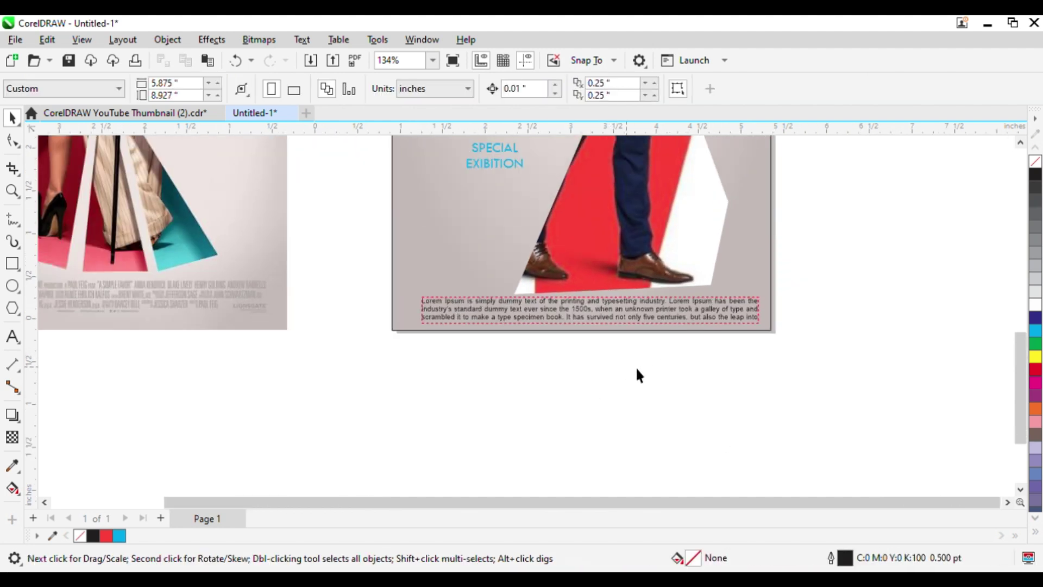
Step: Delete the Lorem Ipsum text from "It has survived" onward, ending the paragraph at "specimen book."
click(576, 326)
click(567, 90)
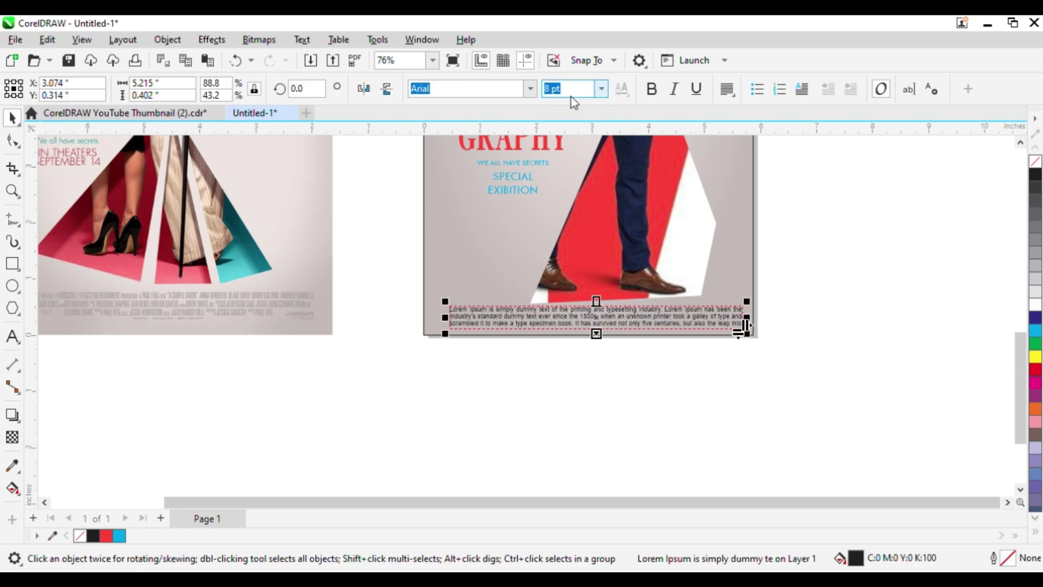
scroll(654, 391, up, 3)
double_click(526, 288)
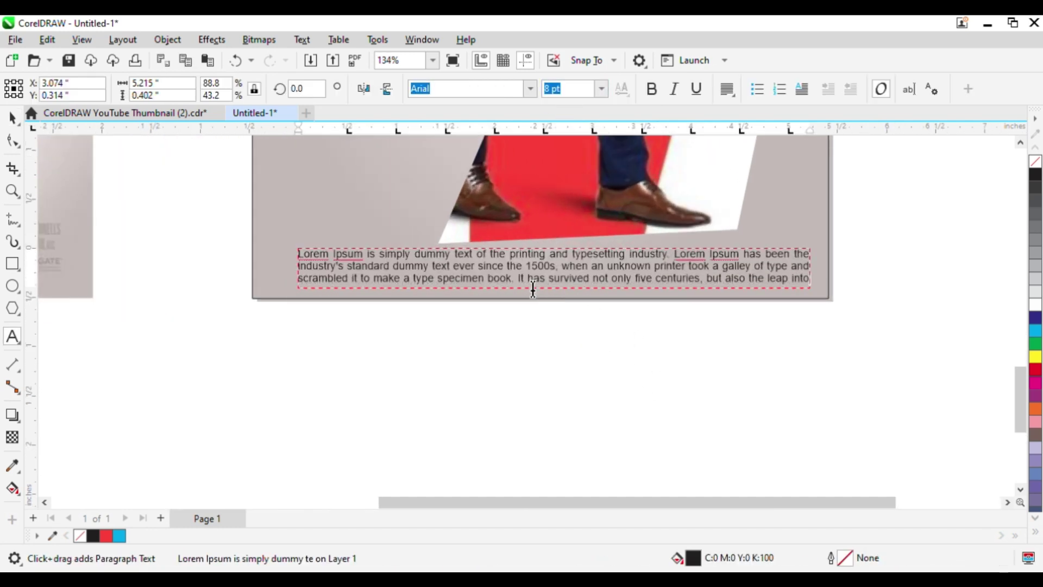
key(shift+End)
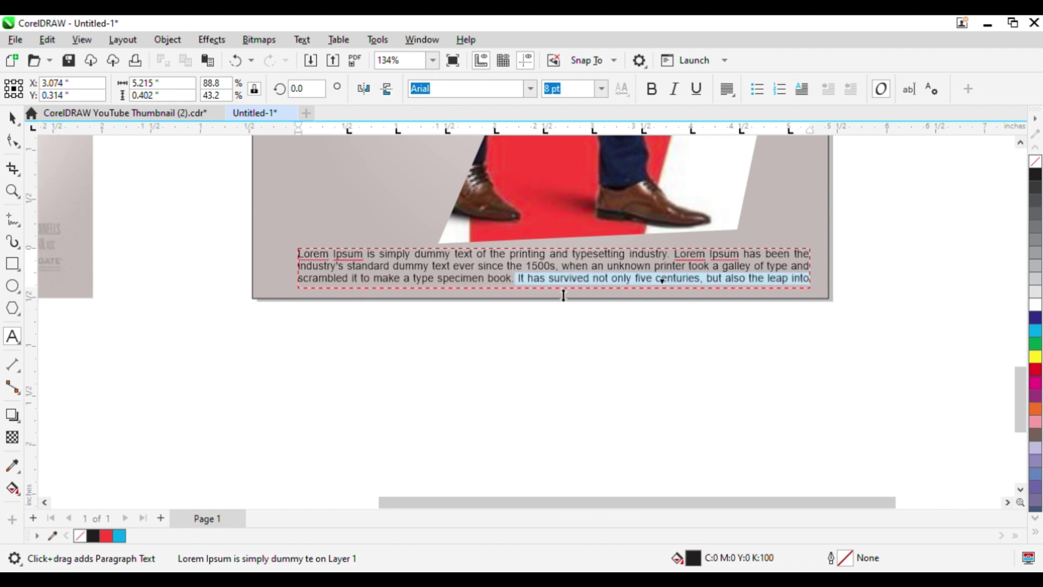
key(Delete)
key(shift+End)
key(Delete)
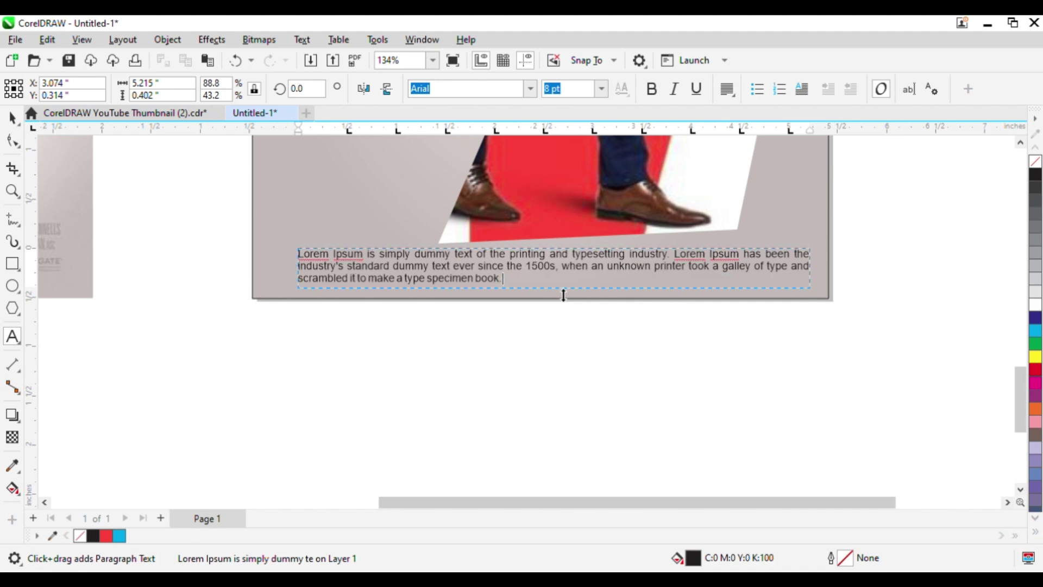
key(ctrl+space)
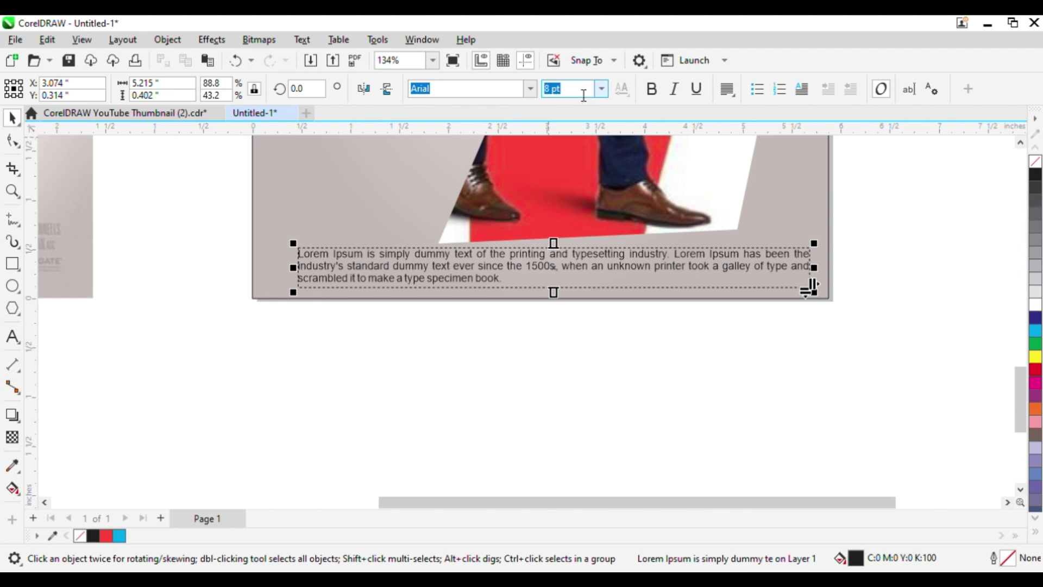
Step: Try the Lorem Ipsum paragraph at 10 pt and 9 pt
click(584, 96)
click(606, 90)
click(593, 174)
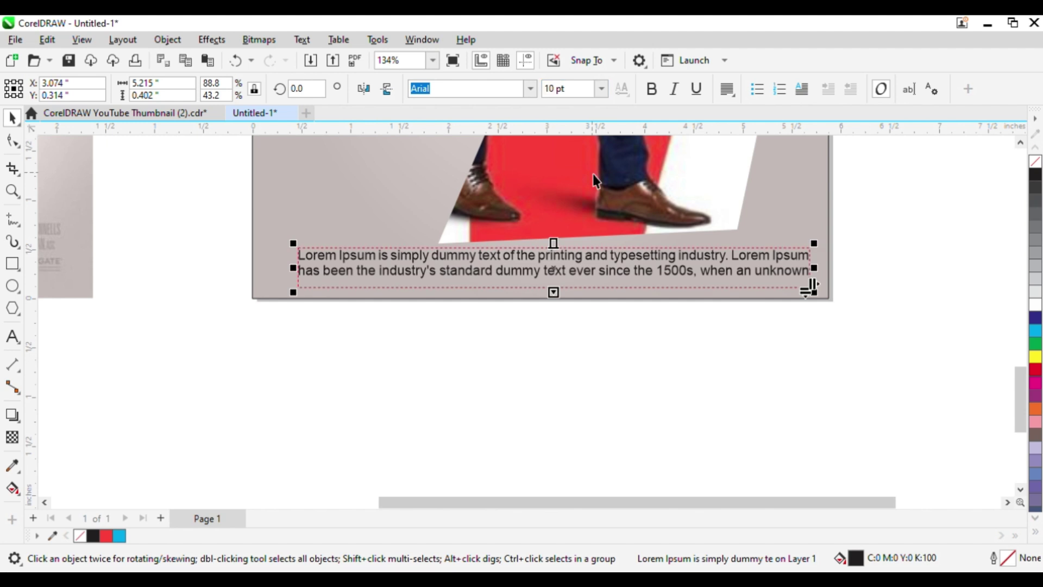
click(721, 380)
click(658, 275)
text(9)
key(Return)
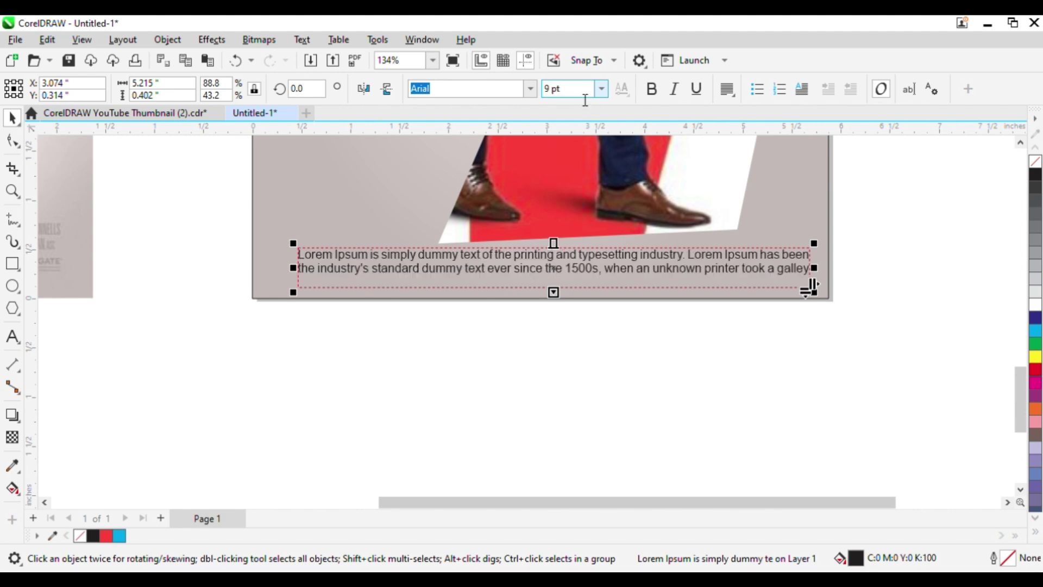
Step: Reduce the Lorem Ipsum paragraph to 8 pt, and refine its size to 8.6 pt
click(607, 347)
scroll(636, 359, down, 2)
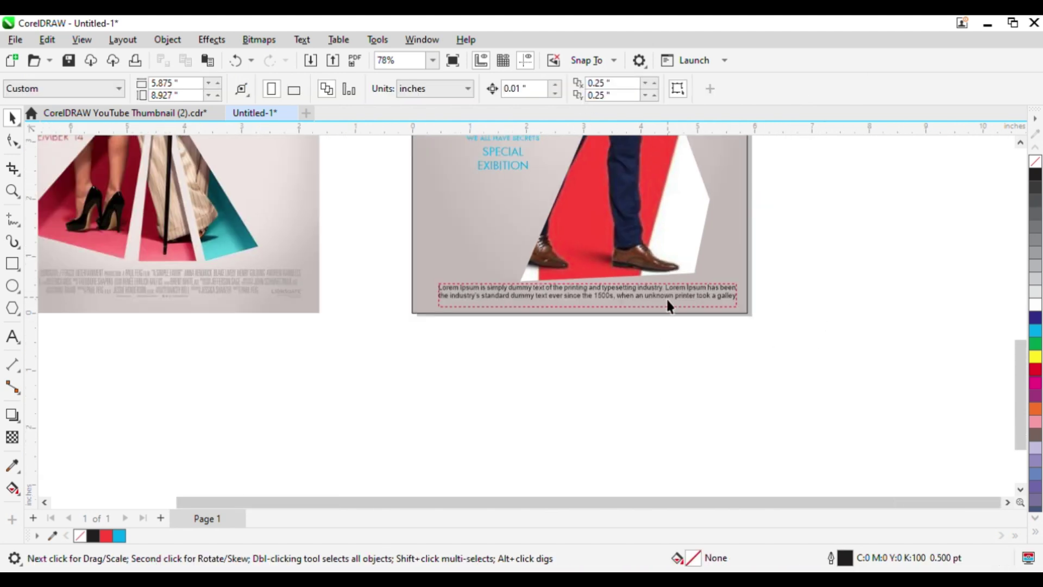
click(624, 297)
key(z)
drag(380, 262, 762, 392)
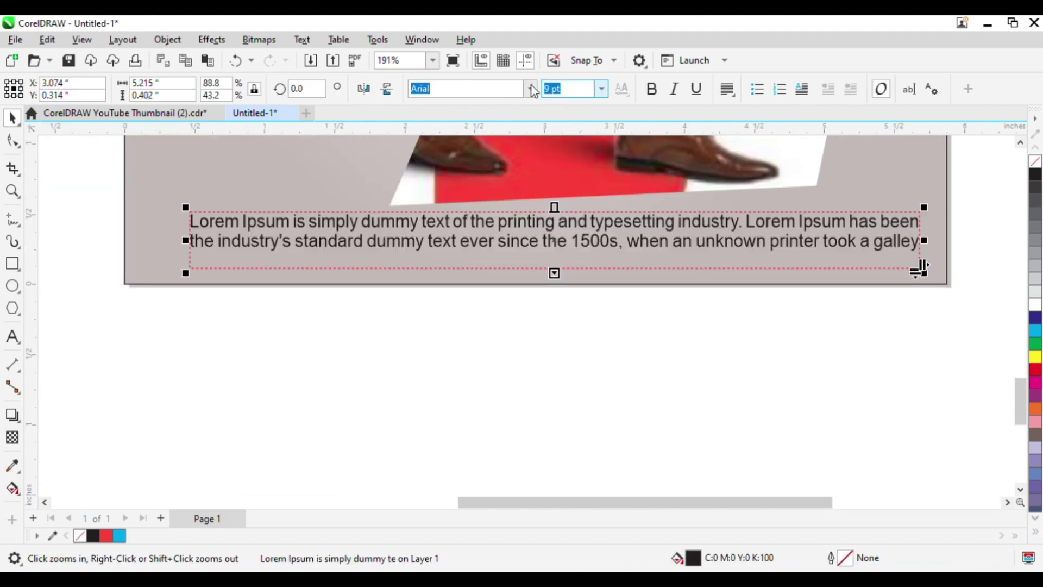
text(8)
key(Return)
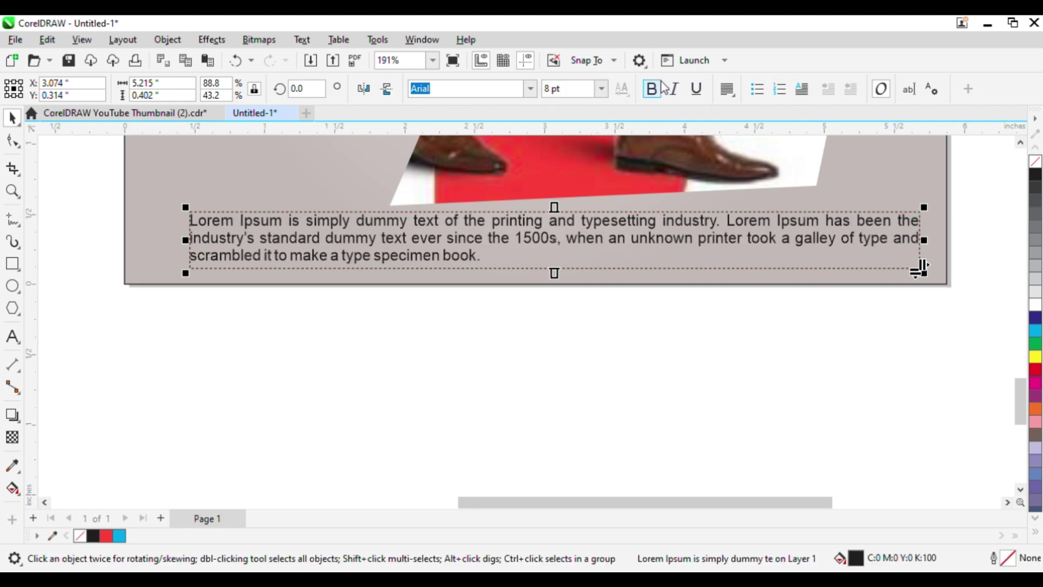
text(8.6)
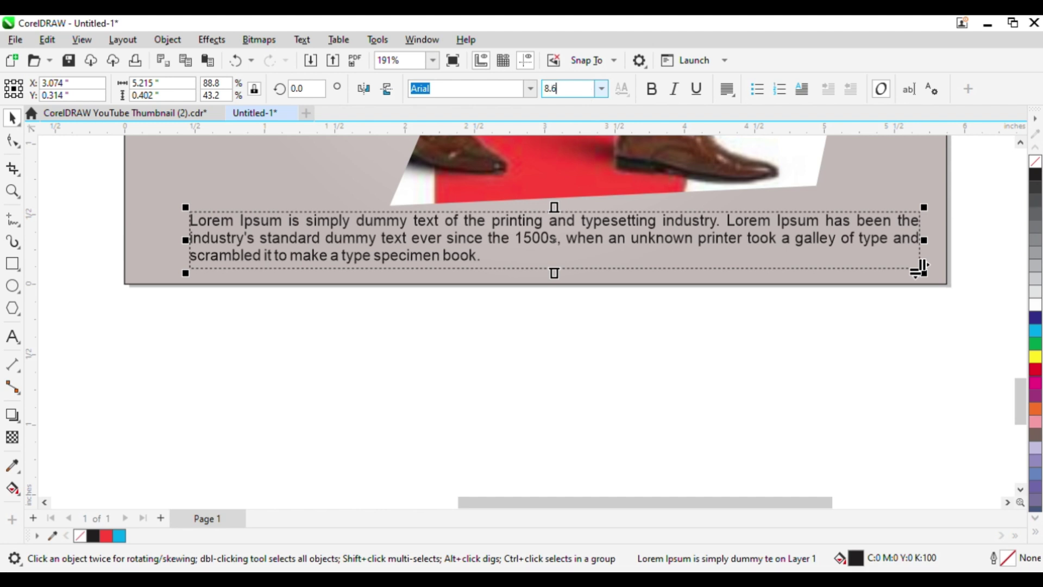
key(Return)
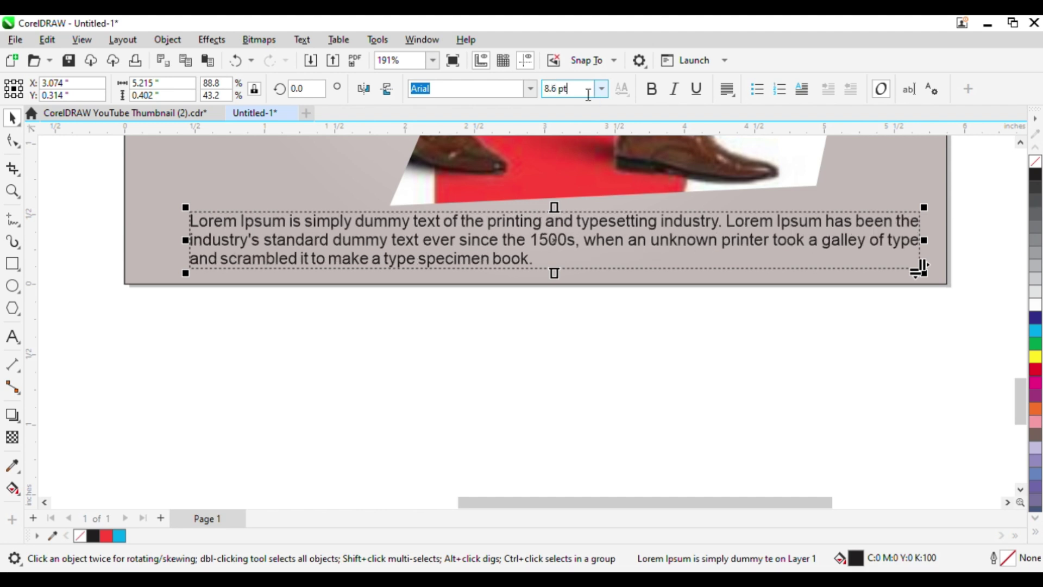
Step: Try the Lorem Ipsum paragraph at 8.8 pt and 8.7 pt, and set it back to 8.6 pt
double_click(588, 94)
text(8.8)
key(Return)
double_click(588, 95)
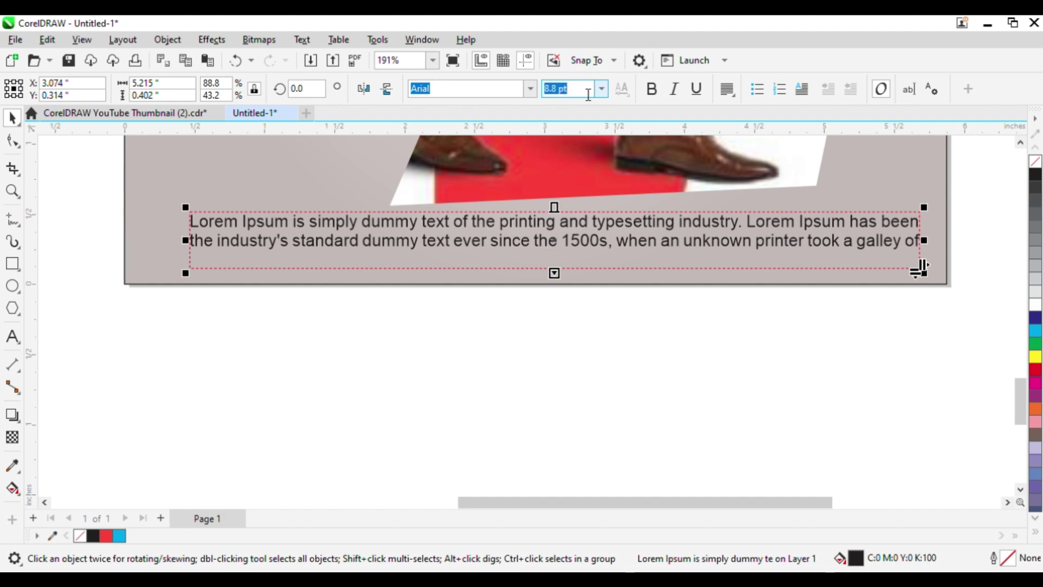
text(8.7)
key(Return)
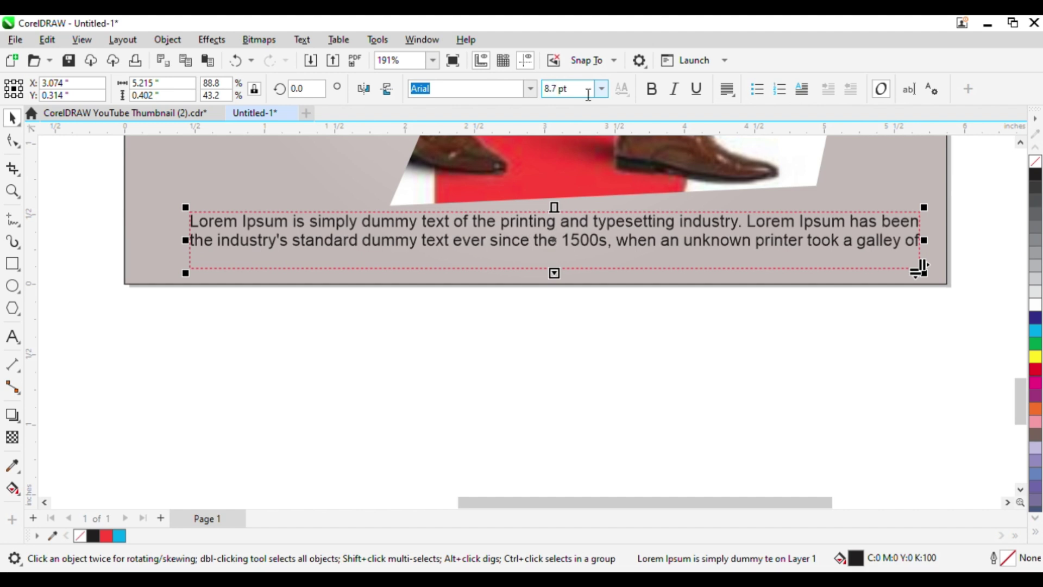
double_click(589, 94)
text(8.6)
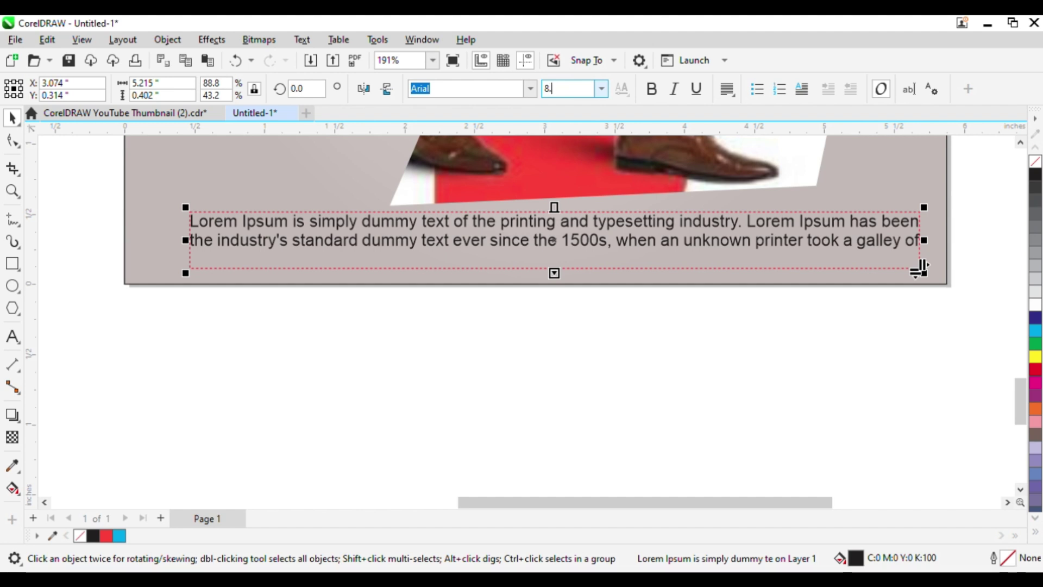
key(Return)
Step: Convert the Lorem Ipsum paragraph text below the shoes to artistic text
scroll(668, 364, down, 5)
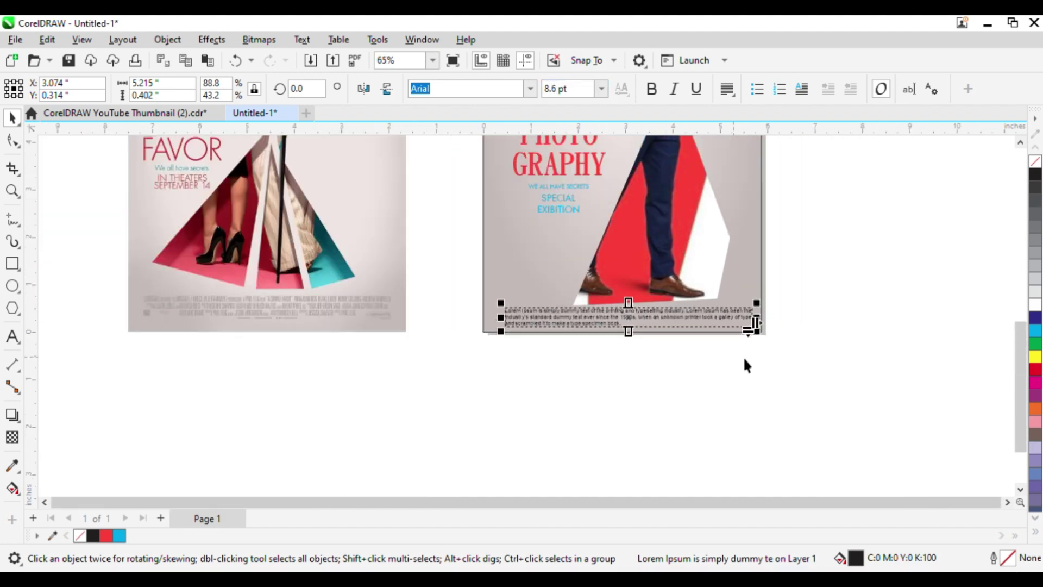
click(806, 333)
scroll(735, 380, down, 3)
key(z)
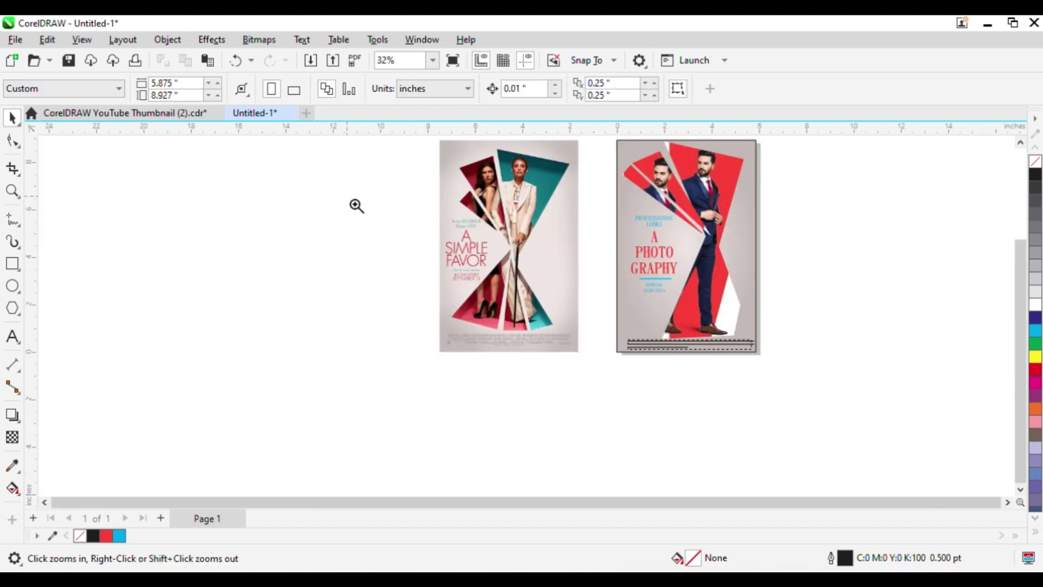
drag(350, 196, 874, 391)
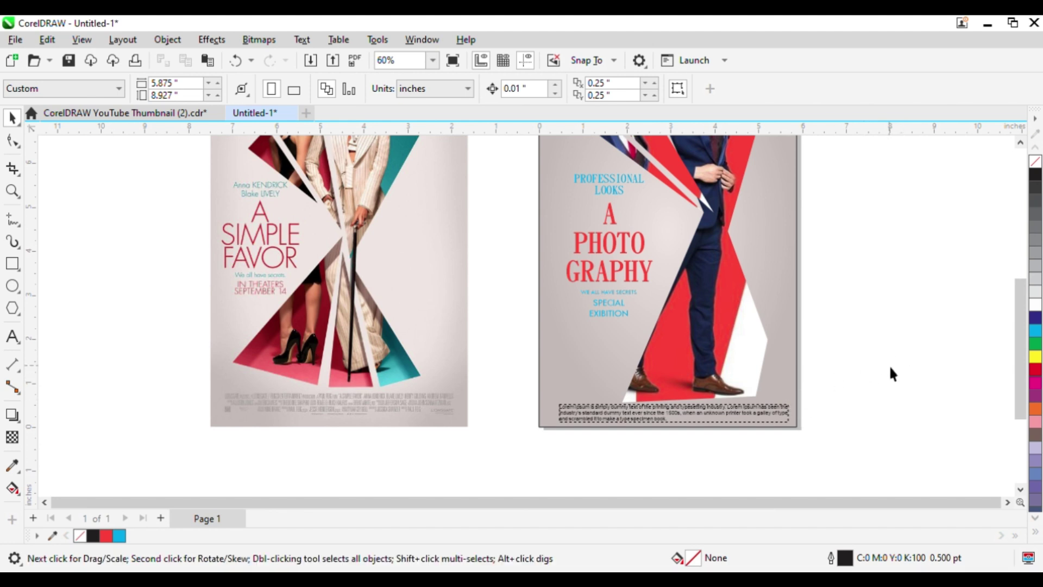
scroll(728, 418, down, 2)
key(z)
drag(395, 217, 825, 459)
click(698, 428)
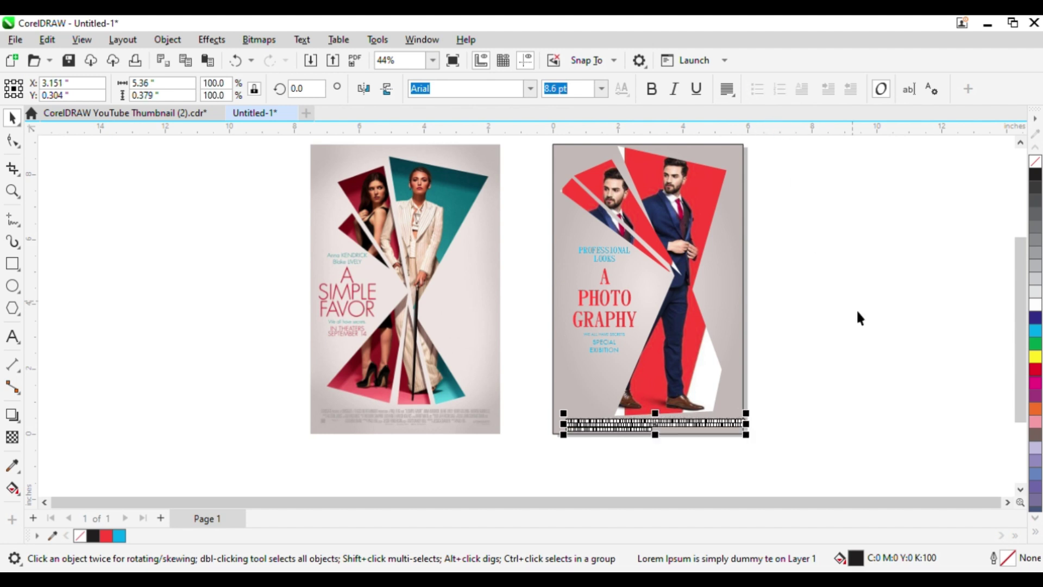
key(Escape)
Step: Centre the Lorem Ipsum text horizontally on the poster's background rectangle
key(z)
drag(501, 414, 755, 492)
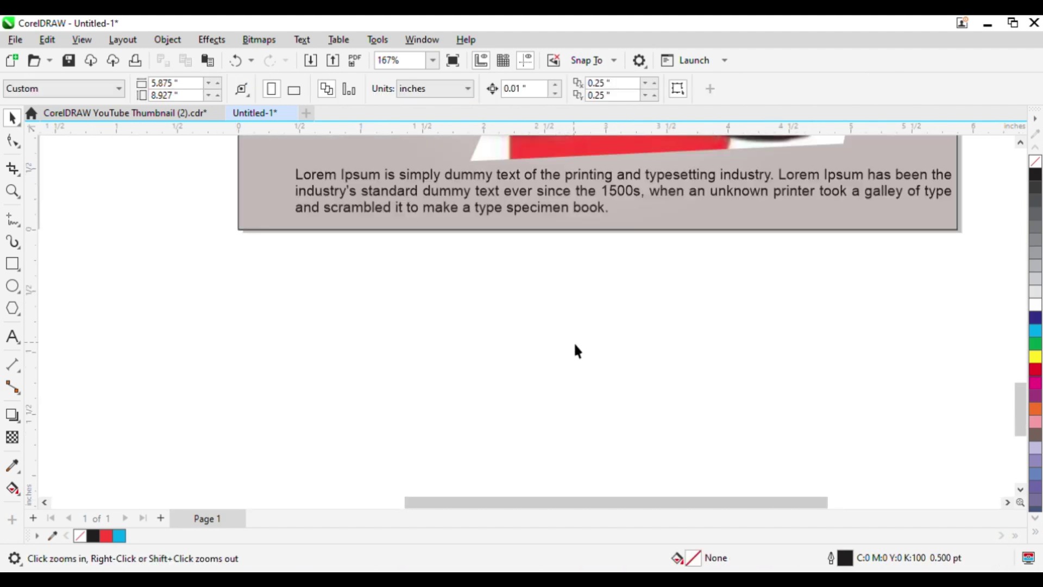
key(space)
click(558, 209)
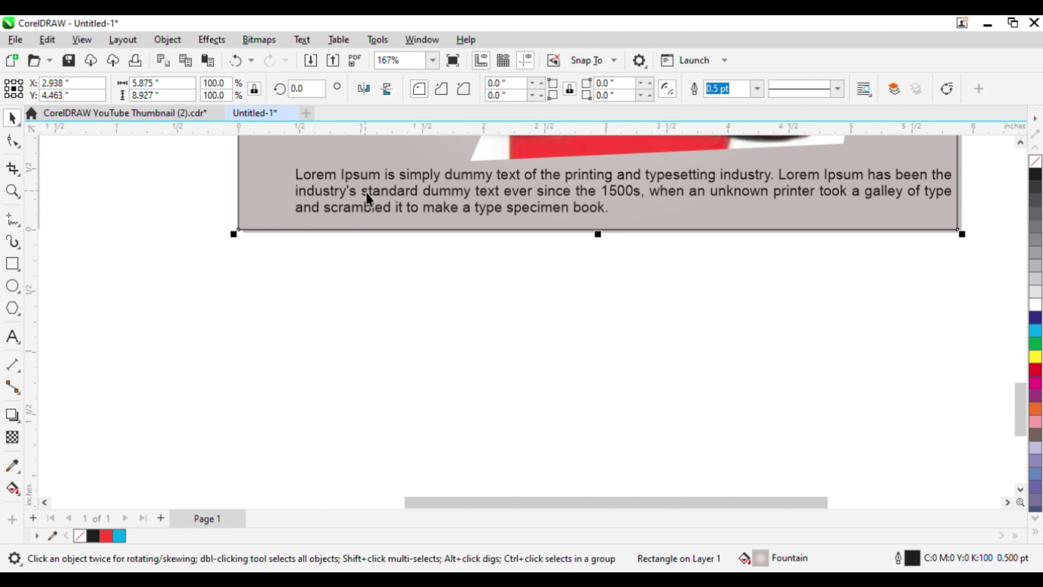
click(369, 199)
shift+click(272, 207)
click(410, 348)
Step: Compare the whole photography poster with the reference movie poster beside it
scroll(510, 373, down, 2)
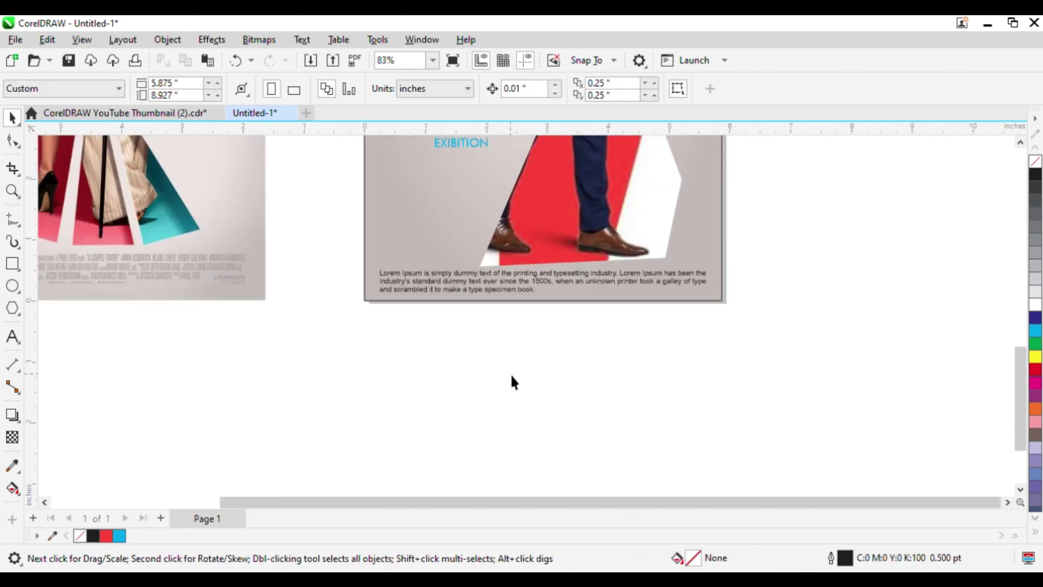
scroll(512, 376, down, 4)
key(z)
drag(420, 188, 807, 374)
key(space)
scroll(488, 236, down, 2)
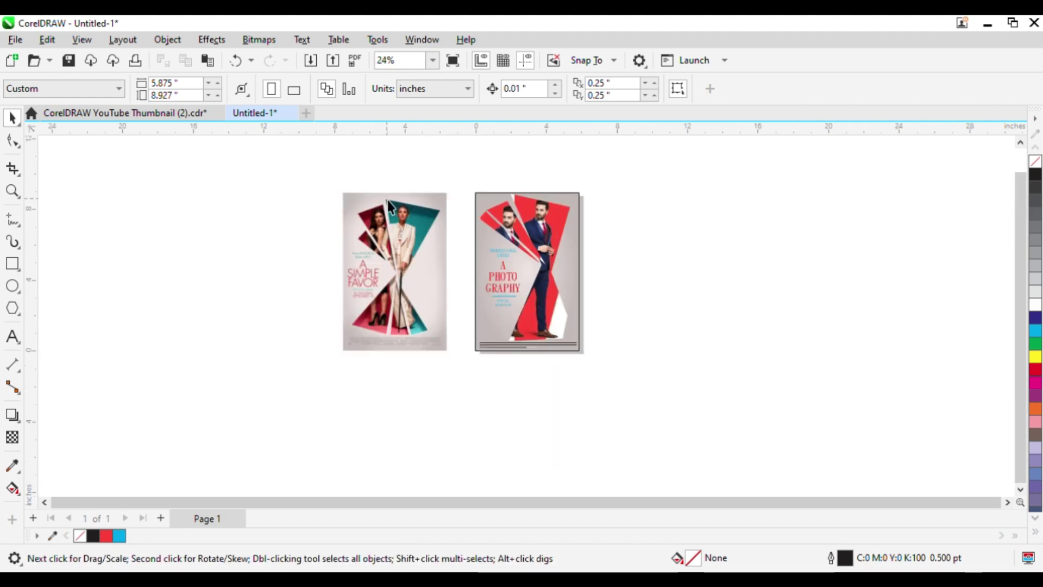
key(z)
drag(326, 182, 717, 376)
key(space)
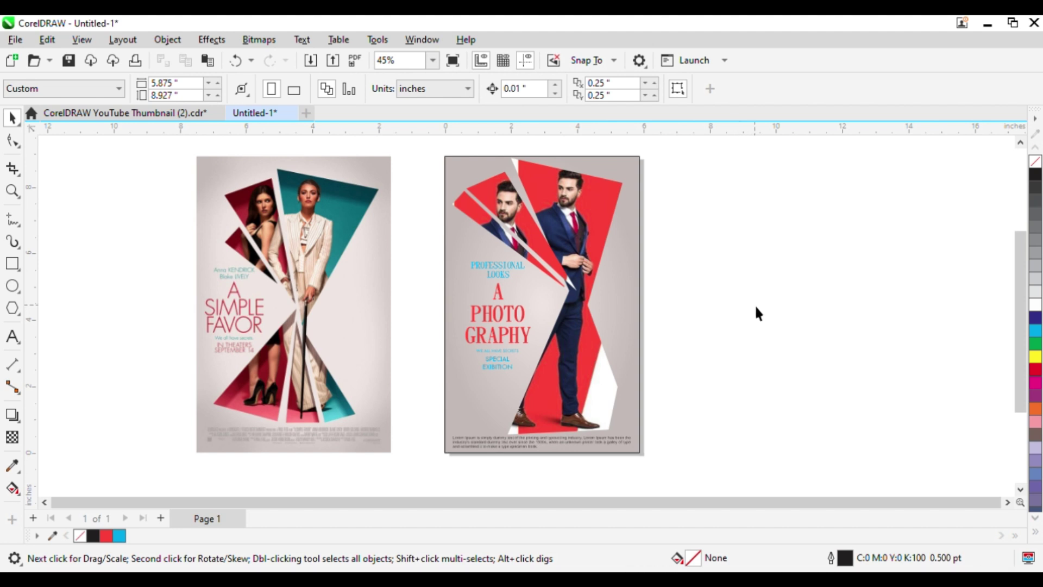
Step: Fill the PROFESSIONAL LOOKS, WE ALL HAVE SECRETS and SPECIAL EXIBITION texts around the title with black
drag(433, 231, 566, 287)
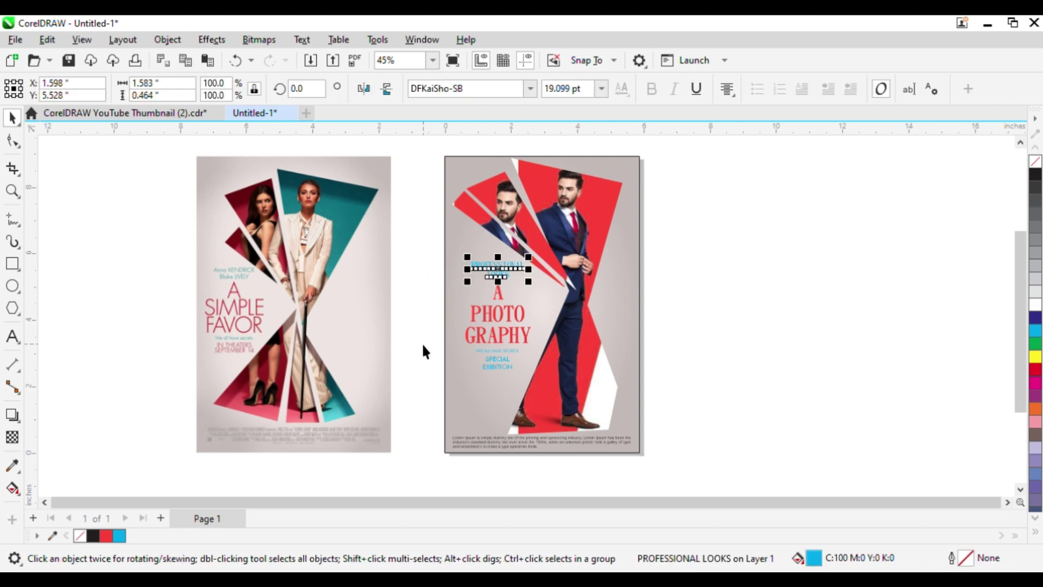
drag(420, 338, 566, 383)
click(1033, 176)
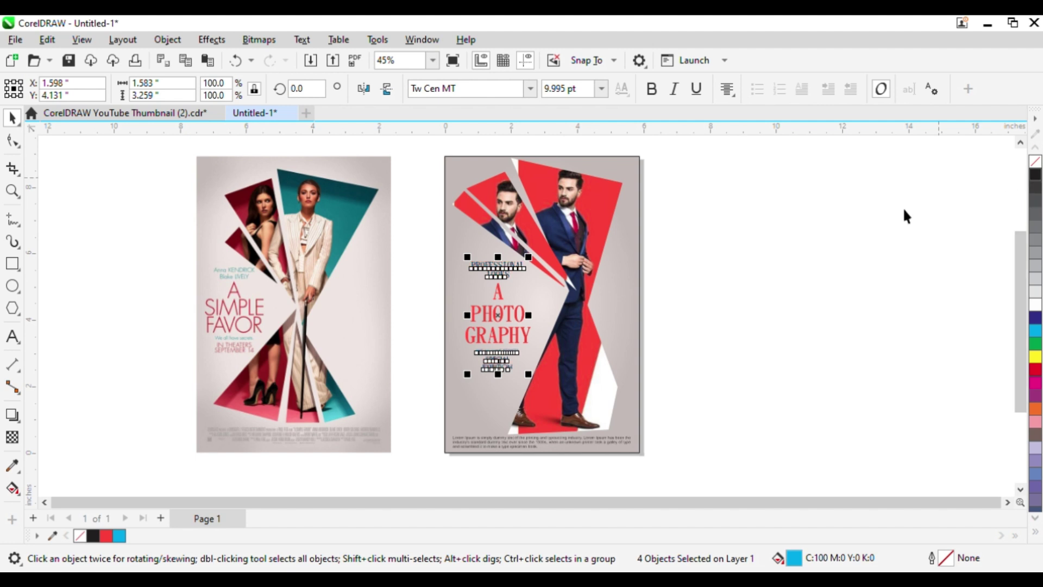
click(768, 270)
Step: Scale the suited man's angular photo panels down slightly about their centre, leaving more space above the bottom text
key(z)
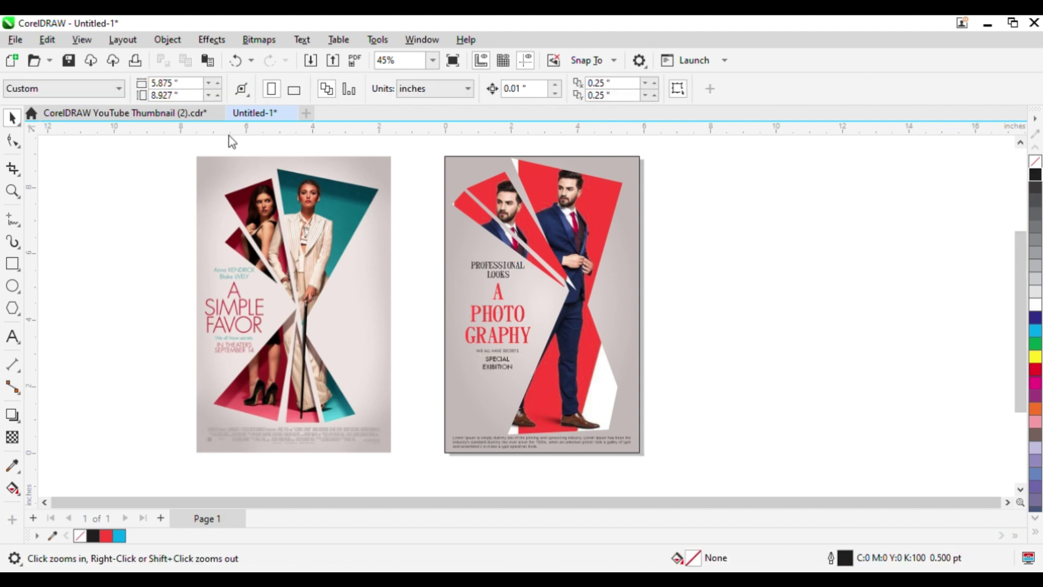
drag(184, 145, 799, 452)
key(space)
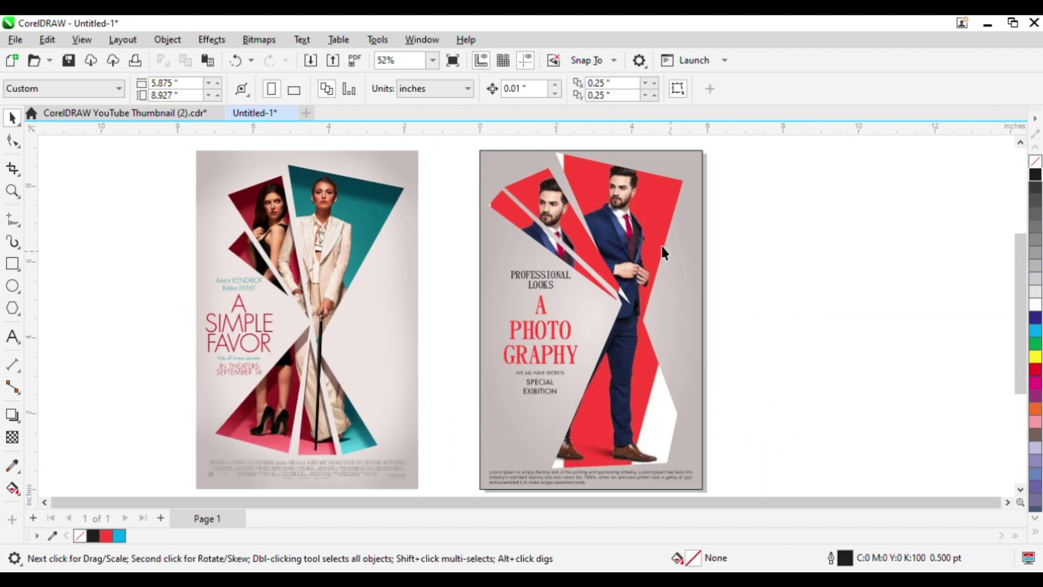
click(621, 200)
drag(706, 151, 701, 155)
click(821, 254)
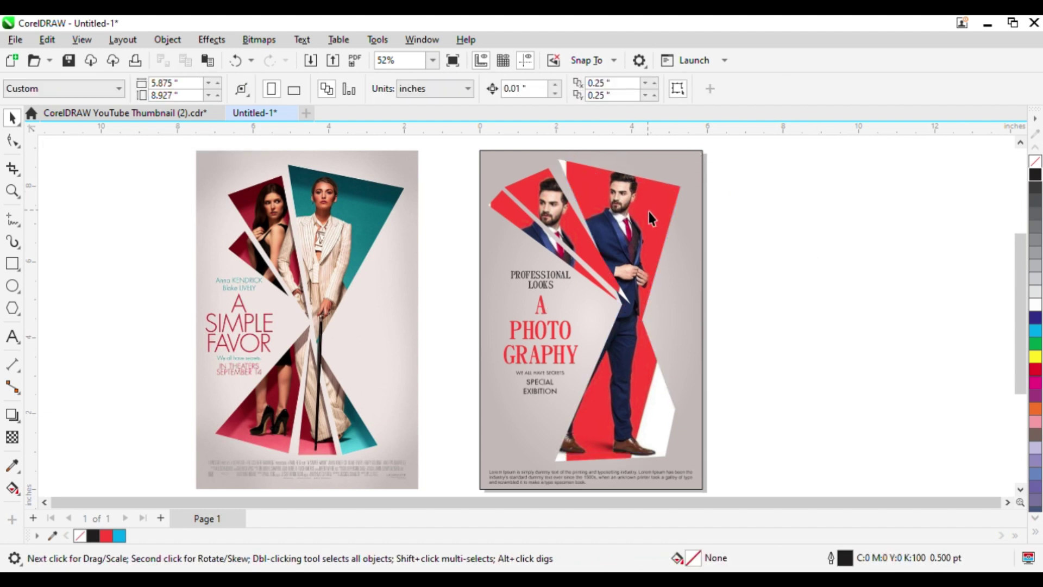
key(z)
right_click(641, 244)
drag(408, 192, 702, 373)
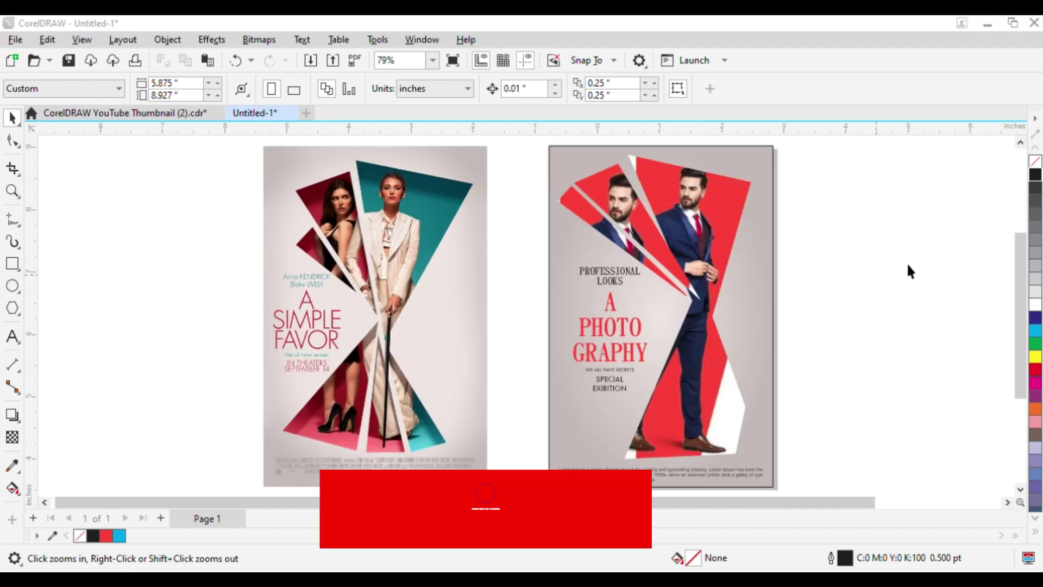